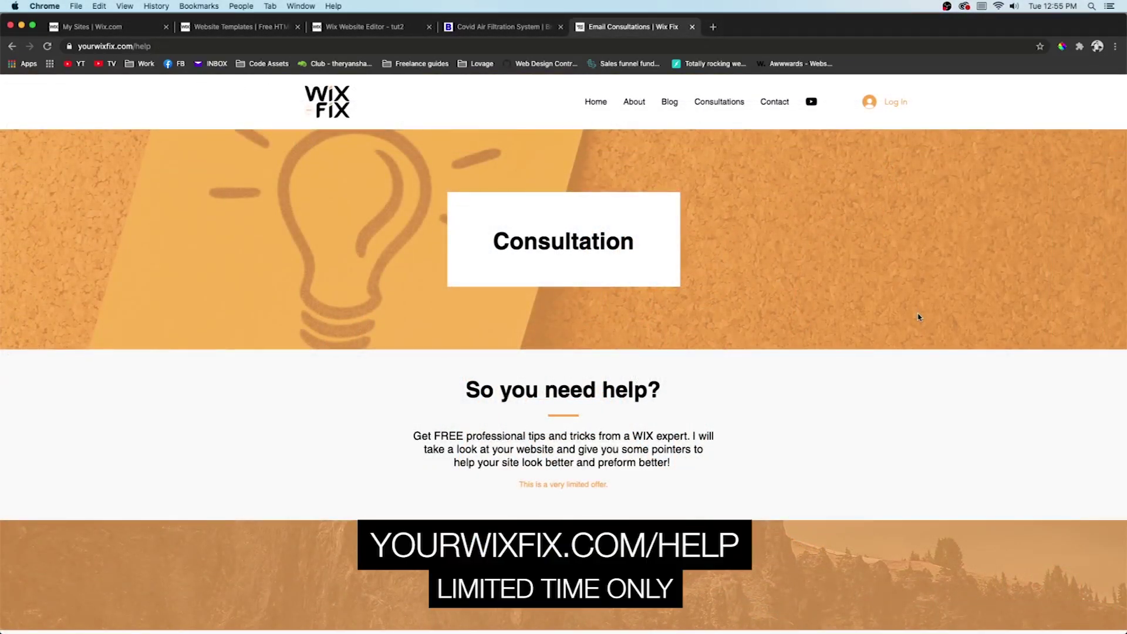
Inspect the Onyx home page's photo hero strip, then preview the site as a visitor
{"action": "scroll", "coordinate": [919, 317], "scroll_direction": "down", "scroll_amount": 3}
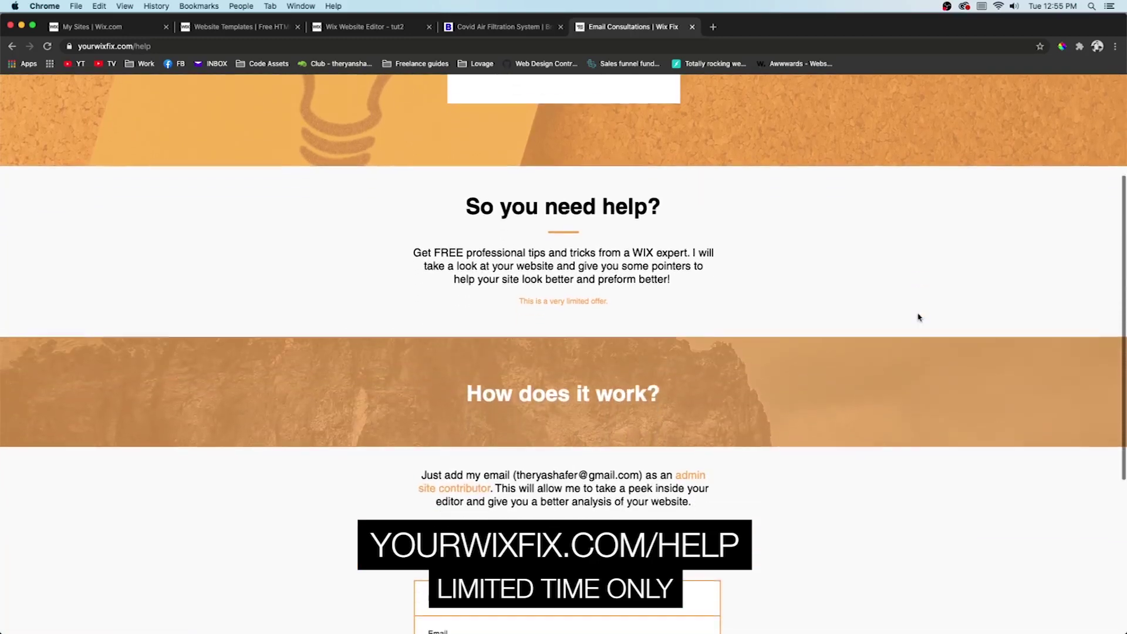
{"action": "scroll", "coordinate": [919, 317], "scroll_direction": "down", "scroll_amount": 1}
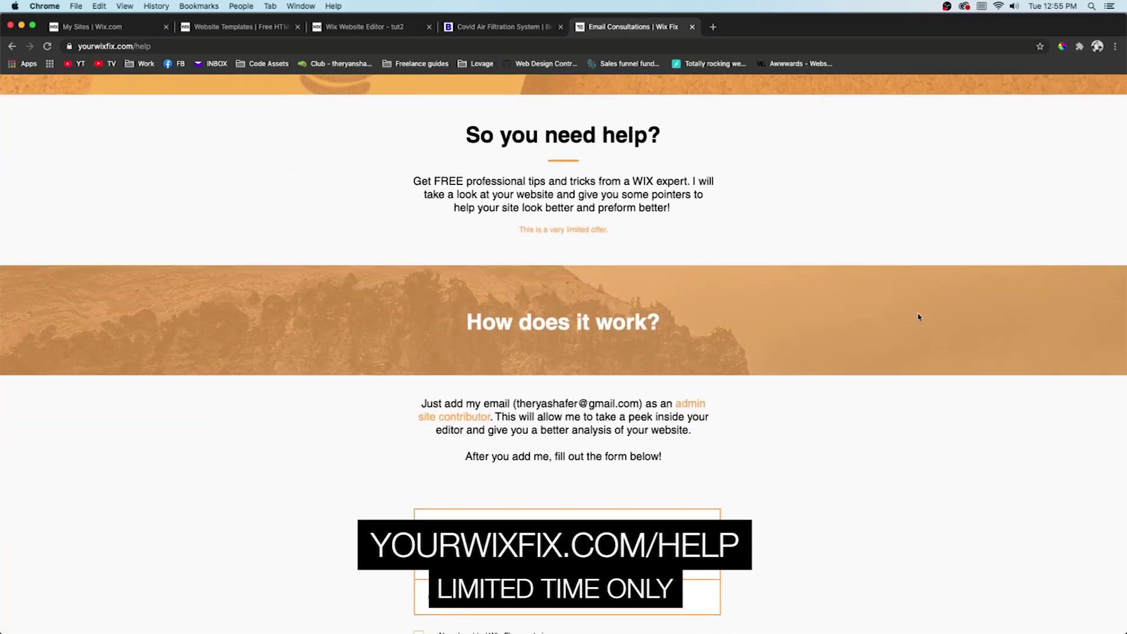
{"action": "scroll", "coordinate": [920, 317], "scroll_direction": "down", "scroll_amount": 2}
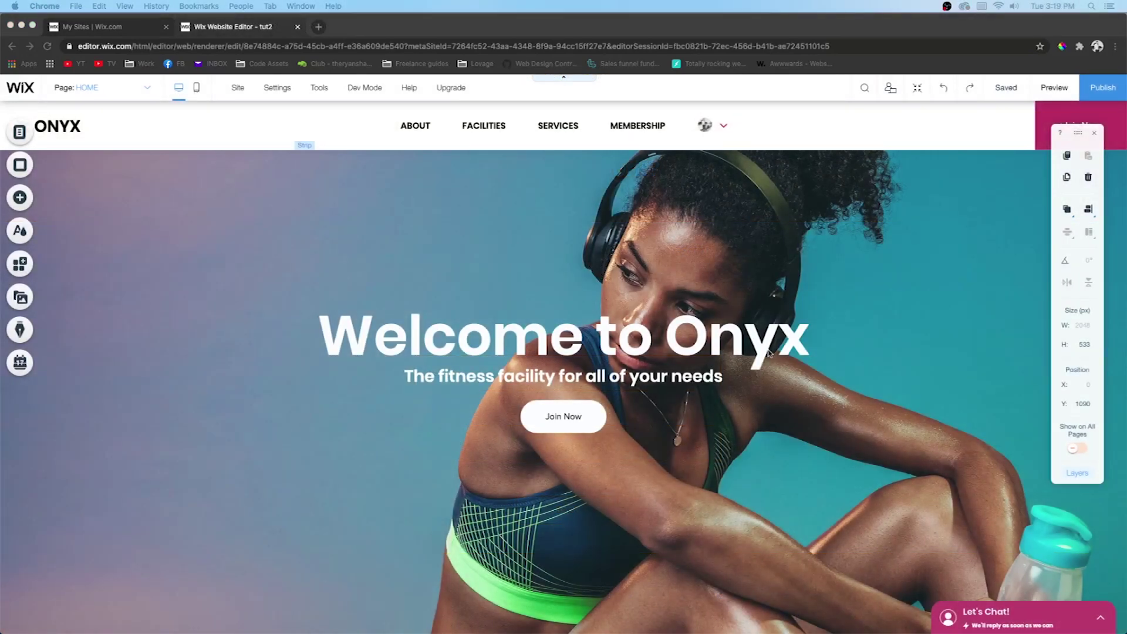
{"action": "left_click", "coordinate": [869, 298]}
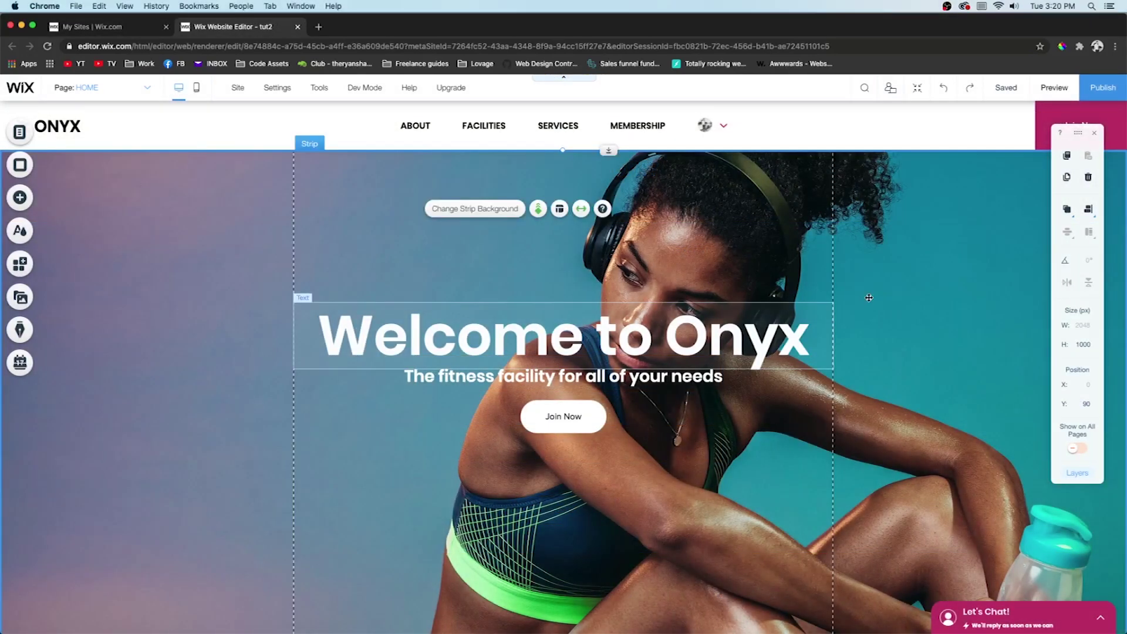
{"action": "left_click", "coordinate": [148, 286]}
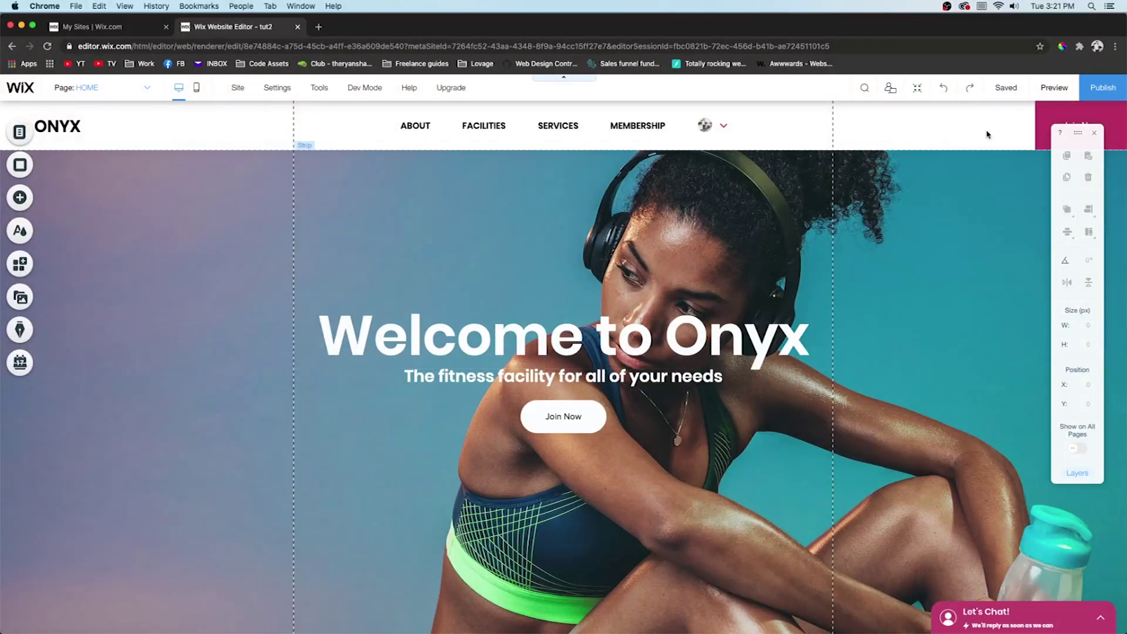
{"action": "left_click", "coordinate": [1043, 89]}
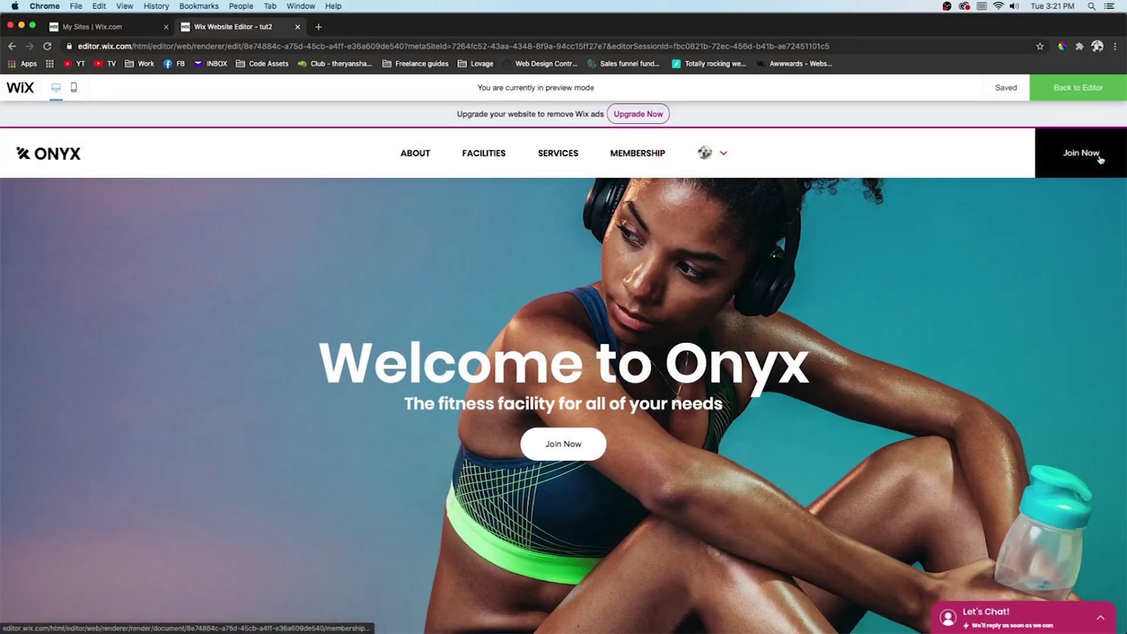
Scroll the Onyx preview down to the hero's curved bottom edge and back up
{"action": "scroll", "coordinate": [848, 254], "scroll_direction": "down", "scroll_amount": 5}
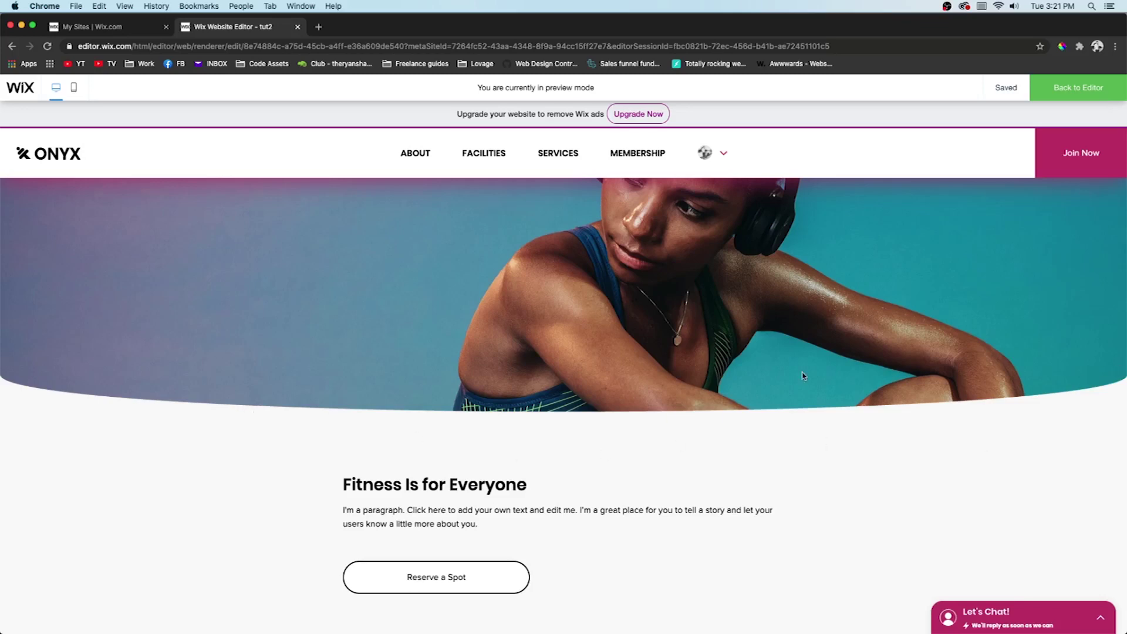
{"action": "scroll", "coordinate": [804, 376], "scroll_direction": "up", "scroll_amount": 5}
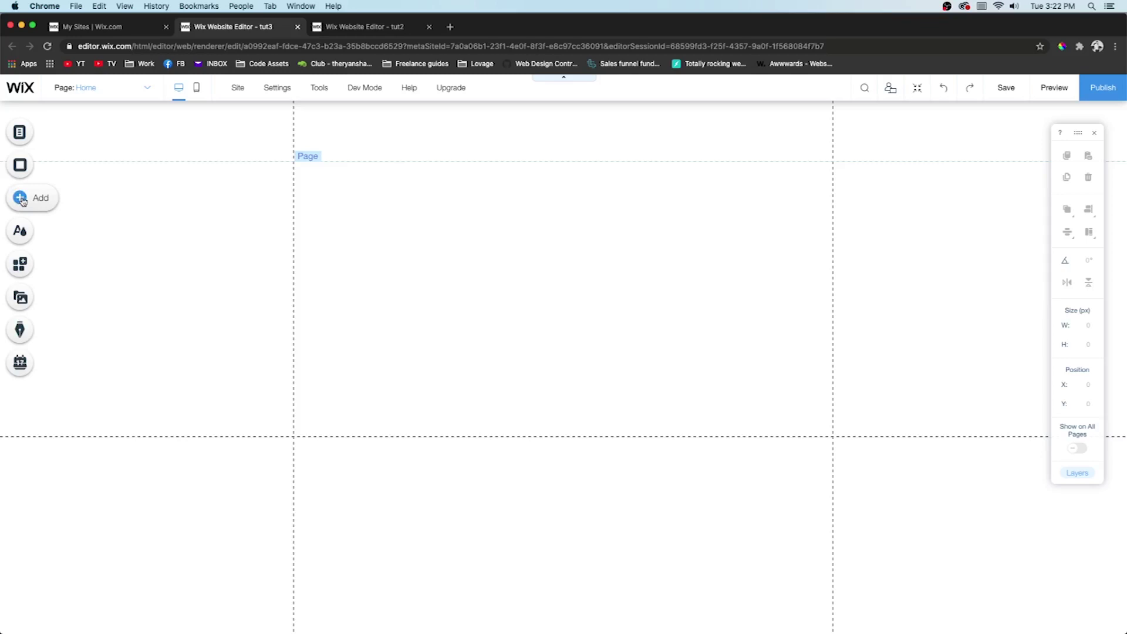
Drag the plain white Classic strip design onto the empty tut3 Home page
{"action": "left_click", "coordinate": [20, 200]}
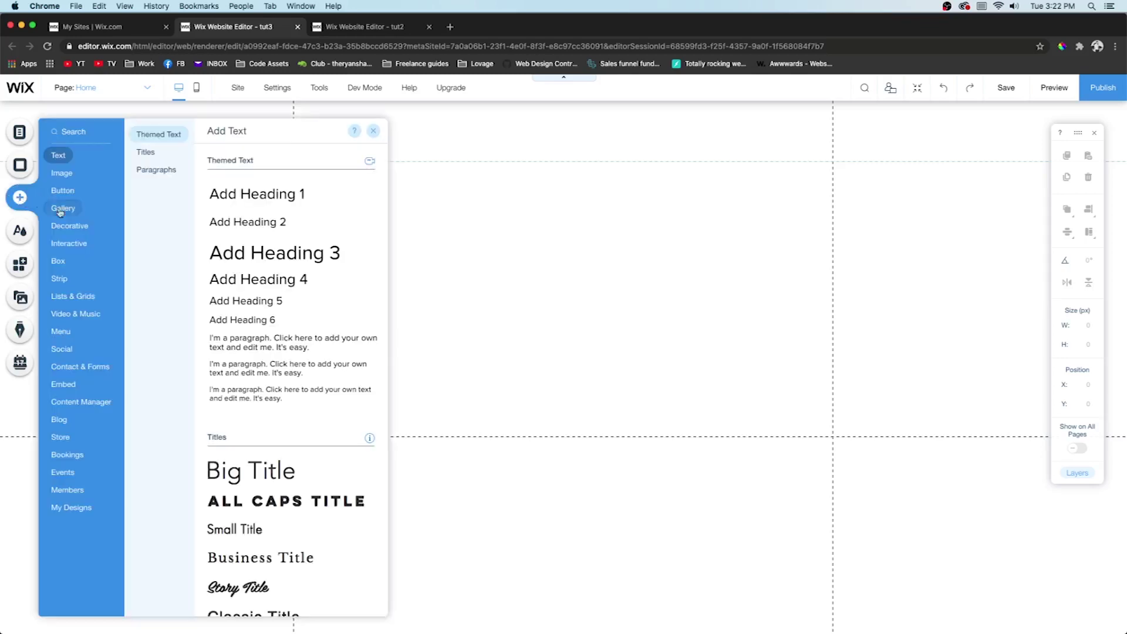
{"action": "left_click", "coordinate": [65, 278]}
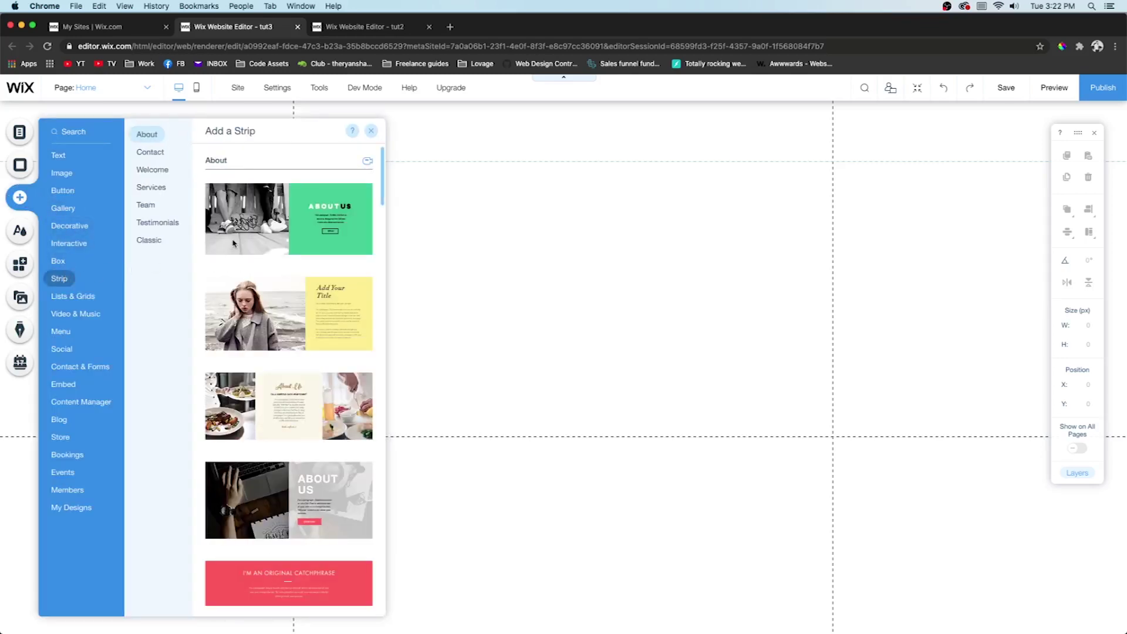
{"action": "scroll", "coordinate": [259, 218], "scroll_direction": "down", "scroll_amount": 1}
{"action": "scroll", "coordinate": [263, 218], "scroll_direction": "down", "scroll_amount": 5}
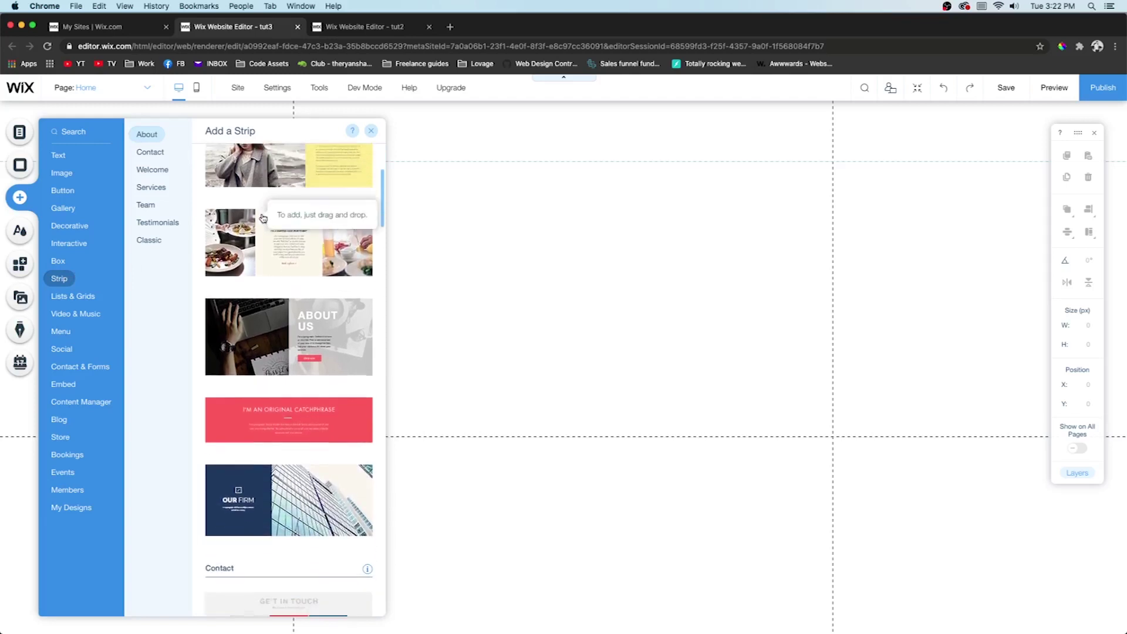
{"action": "scroll", "coordinate": [263, 218], "scroll_direction": "down", "scroll_amount": 4}
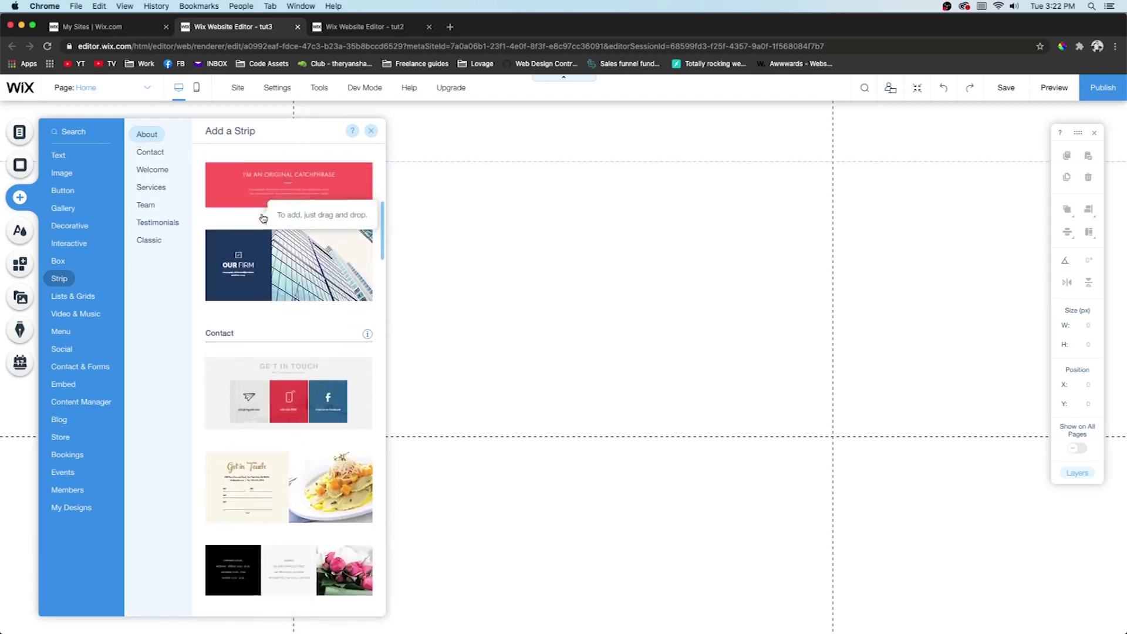
{"action": "scroll", "coordinate": [262, 218], "scroll_direction": "up", "scroll_amount": 5}
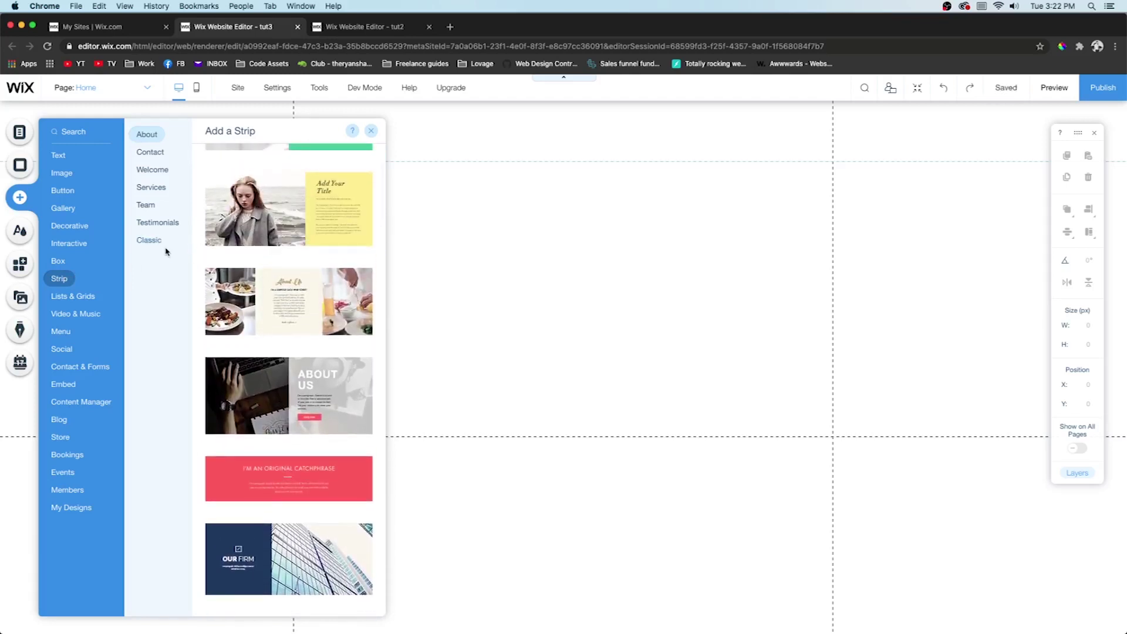
{"action": "left_click", "coordinate": [168, 247]}
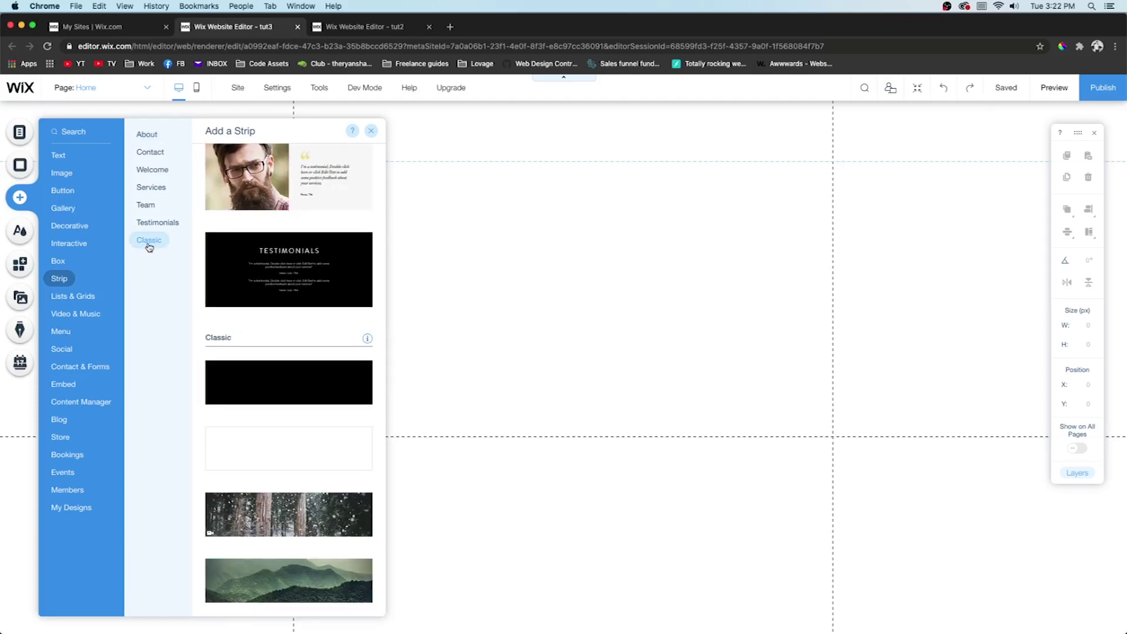
{"action": "left_click_drag", "start_coordinate": [272, 452], "coordinate": [546, 268]}
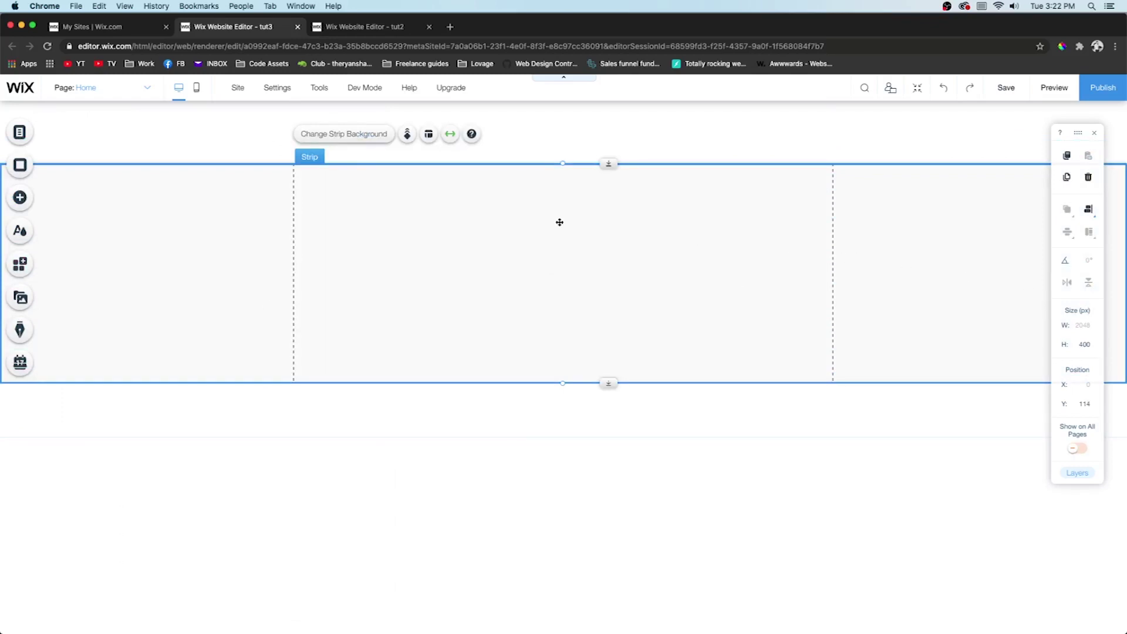
Move the strip to the page top and preview it with about 110 px side margins
{"action": "left_click_drag", "start_coordinate": [525, 222], "coordinate": [523, 220]}
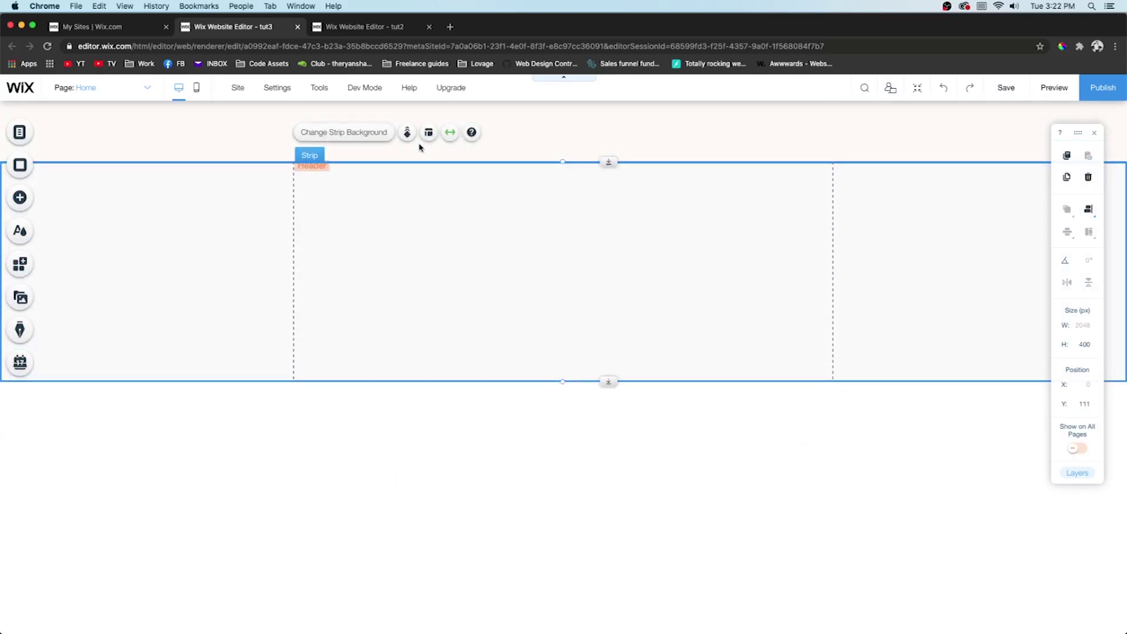
{"action": "left_click", "coordinate": [452, 134]}
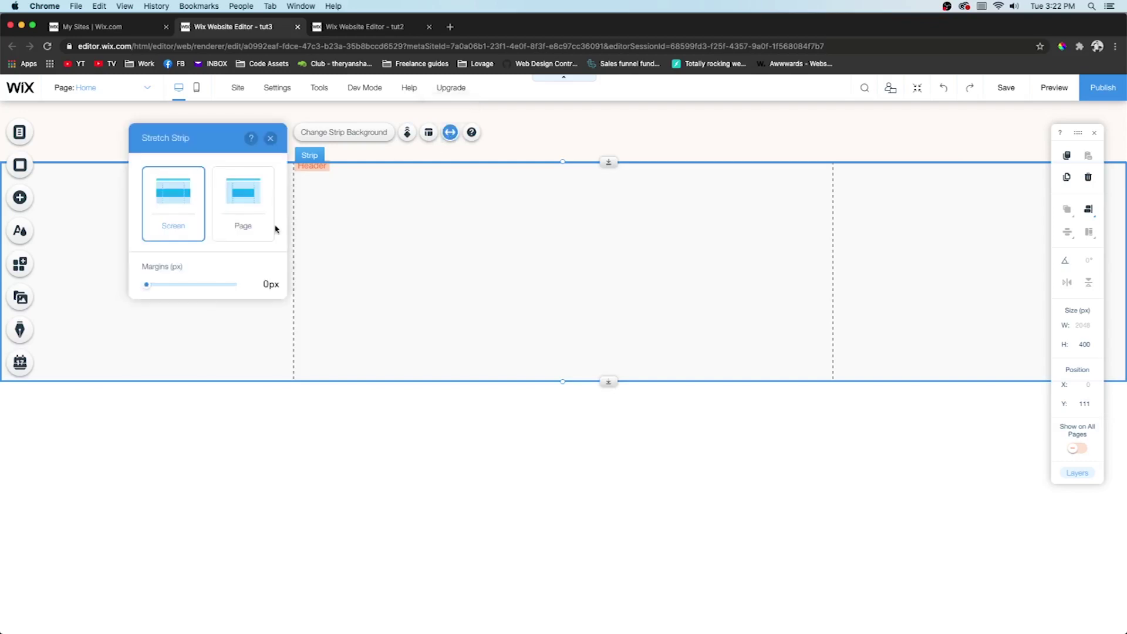
{"action": "left_click_drag", "start_coordinate": [147, 287], "coordinate": [202, 287]}
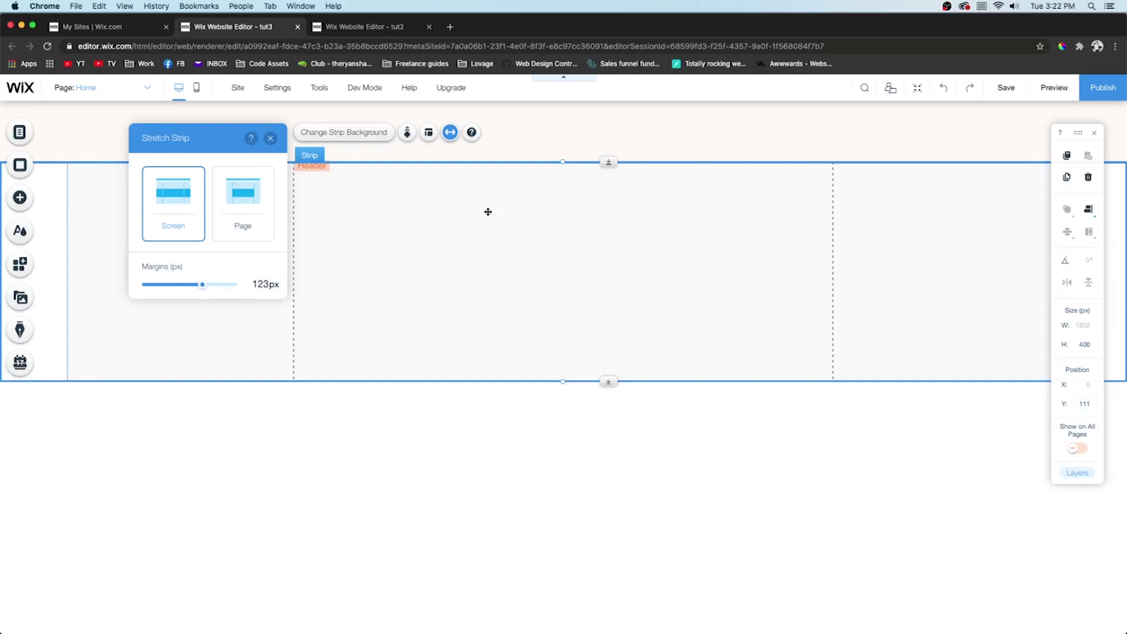
{"action": "left_click_drag", "start_coordinate": [200, 287], "coordinate": [171, 294]}
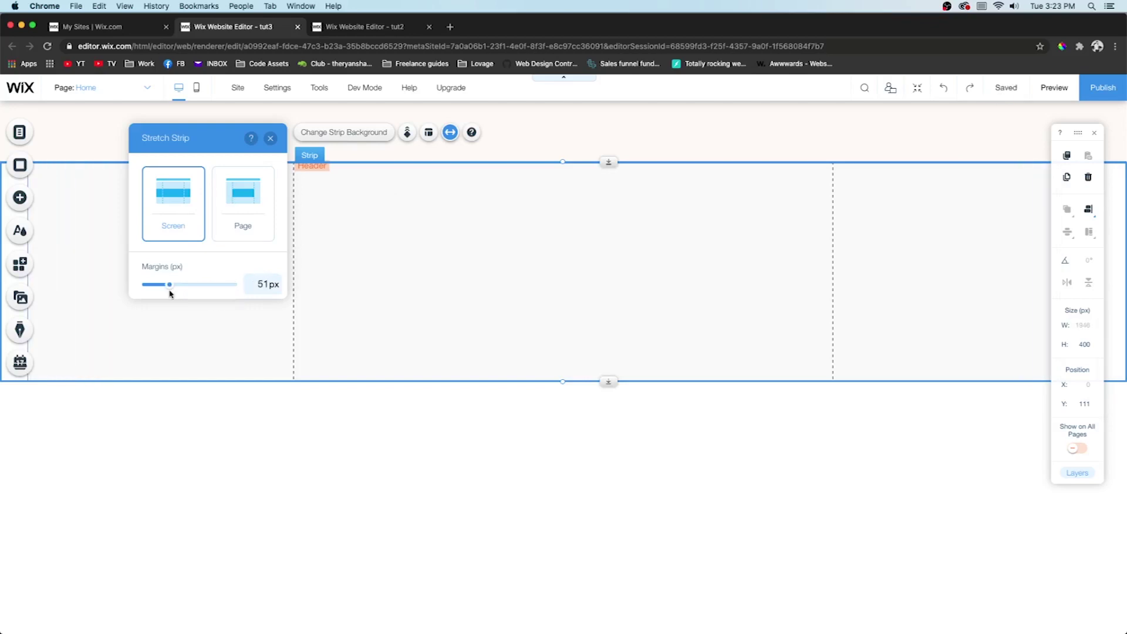
{"action": "left_click", "coordinate": [1052, 88]}
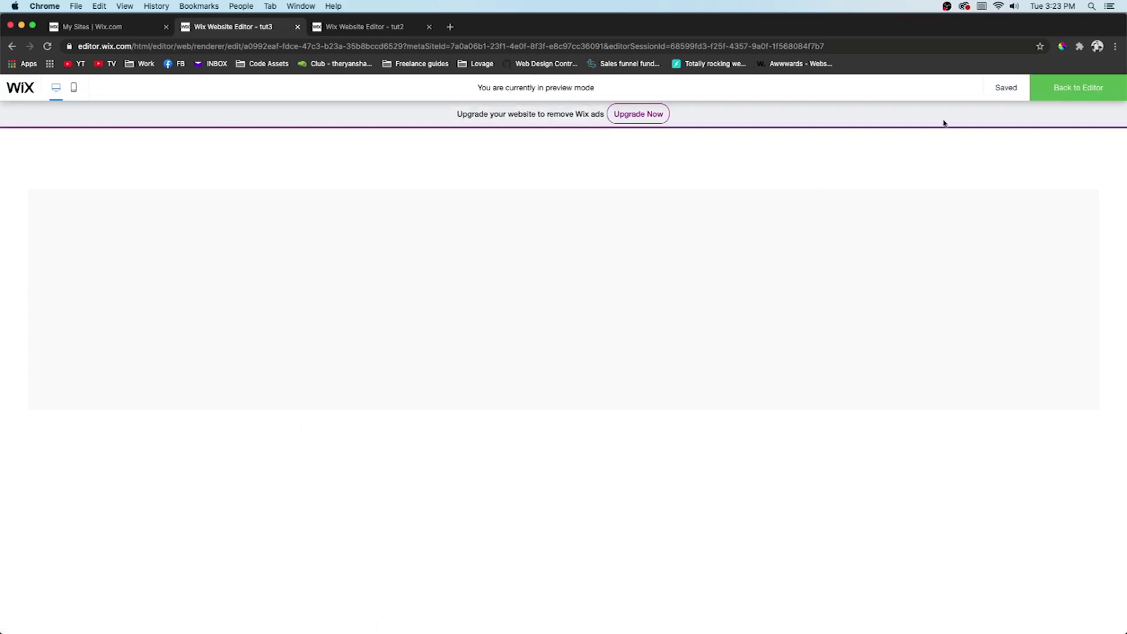
{"action": "left_click", "coordinate": [1078, 96]}
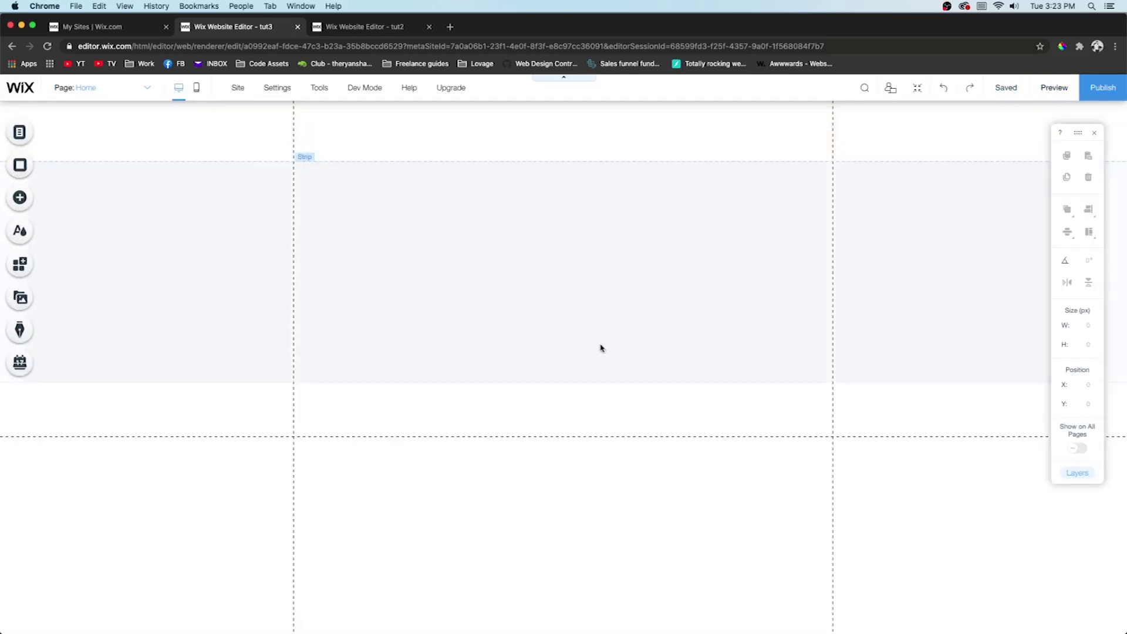
Stretch the strip to full screen width, 2048 × 400 px, after trying Page width
{"action": "left_click", "coordinate": [557, 311]}
{"action": "left_click", "coordinate": [450, 132]}
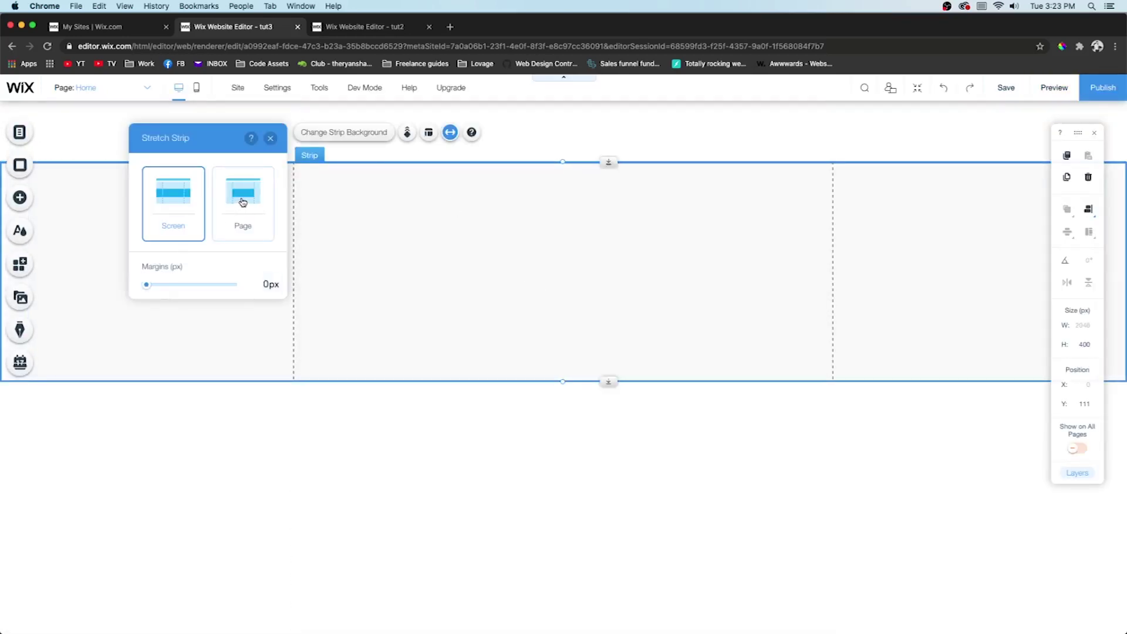
{"action": "left_click", "coordinate": [243, 203]}
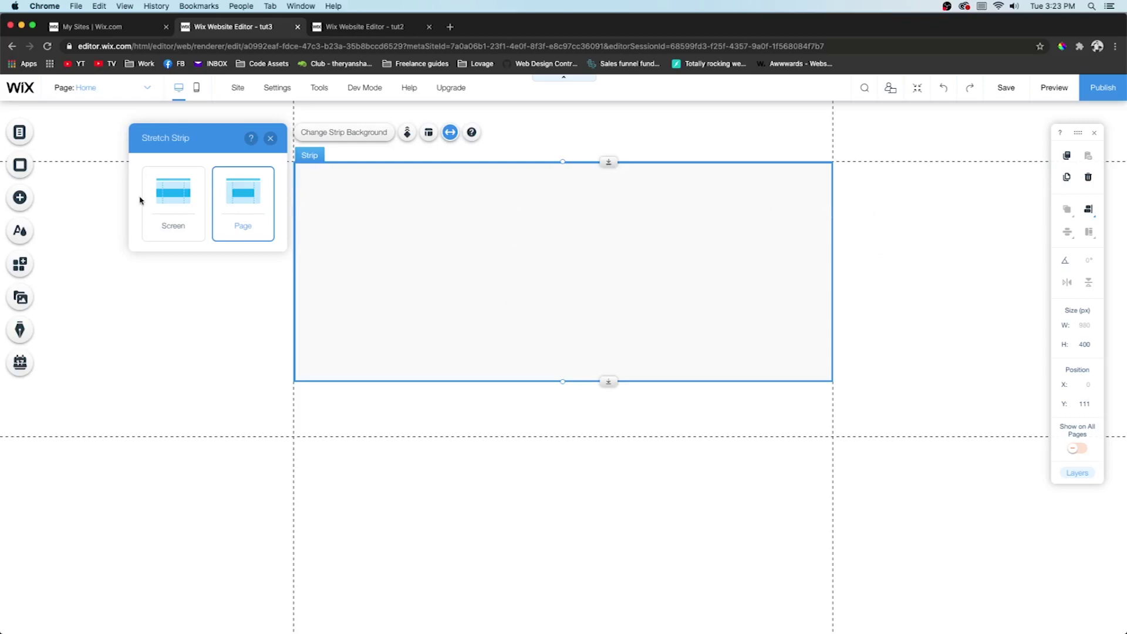
{"action": "left_click", "coordinate": [171, 204]}
{"action": "left_click", "coordinate": [550, 342]}
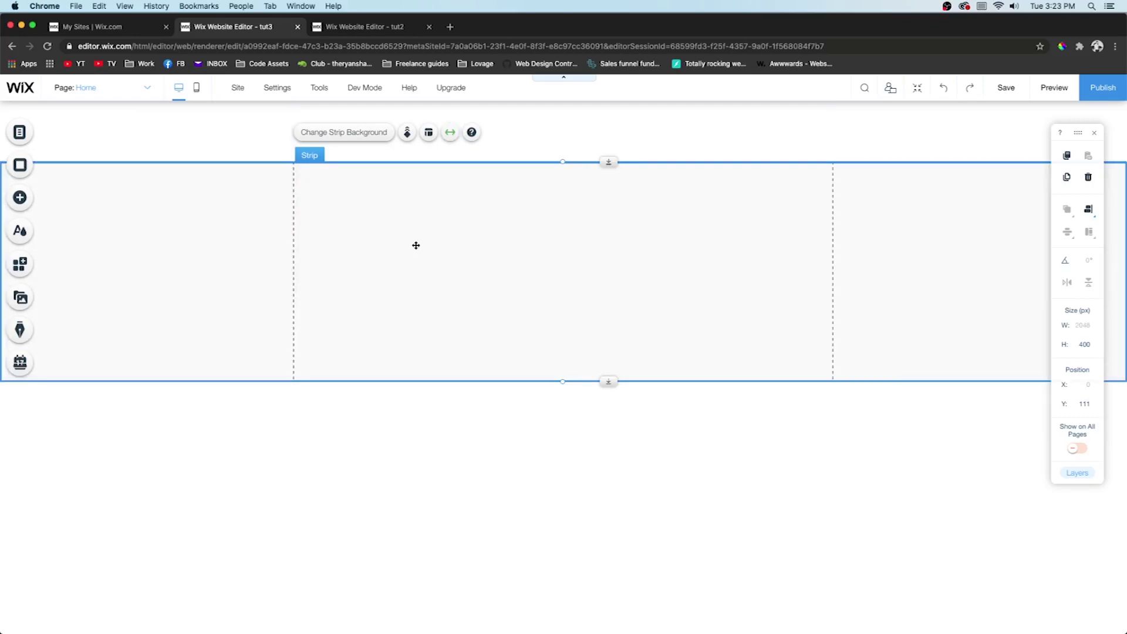
Set the Enjoying the Nature photo as the strip's background image
{"action": "left_click", "coordinate": [339, 140]}
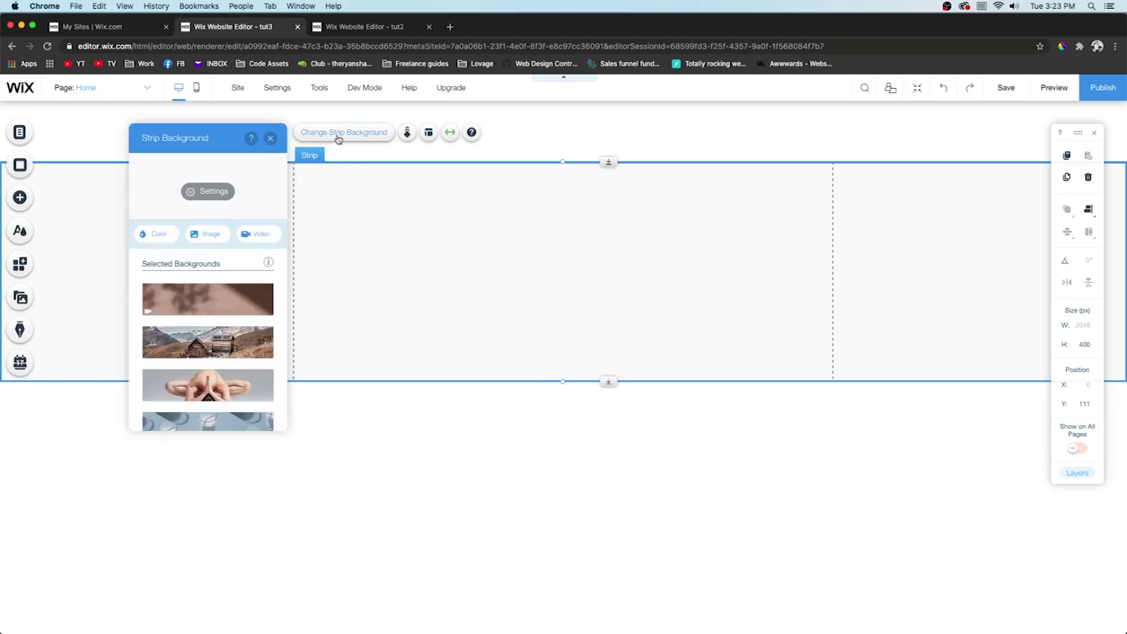
{"action": "left_click", "coordinate": [201, 236]}
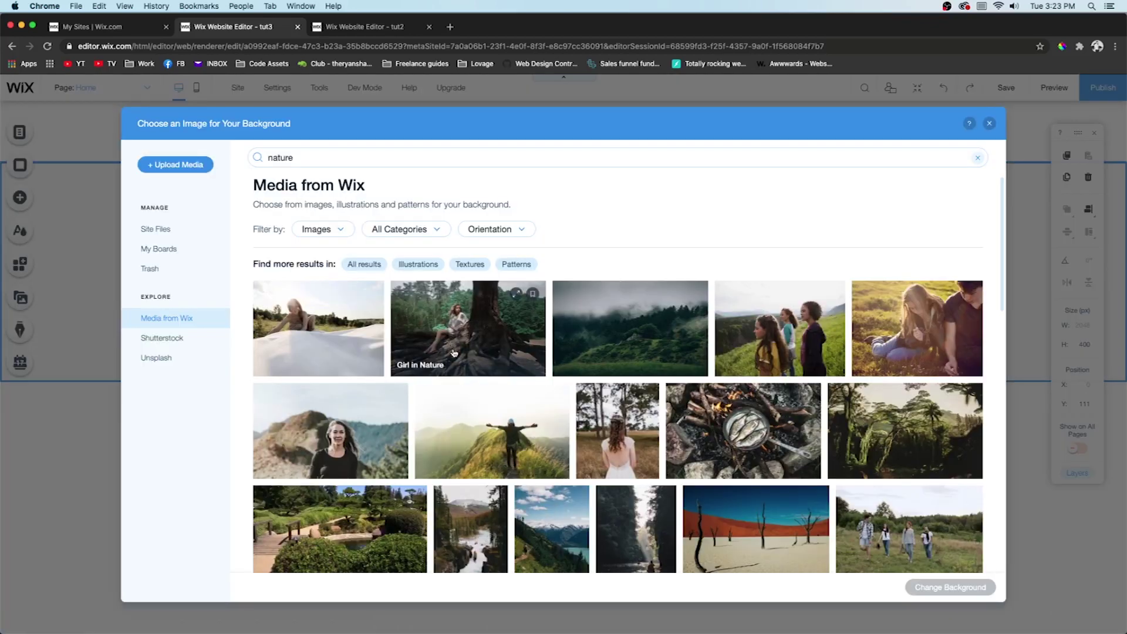
{"action": "left_click", "coordinate": [492, 434]}
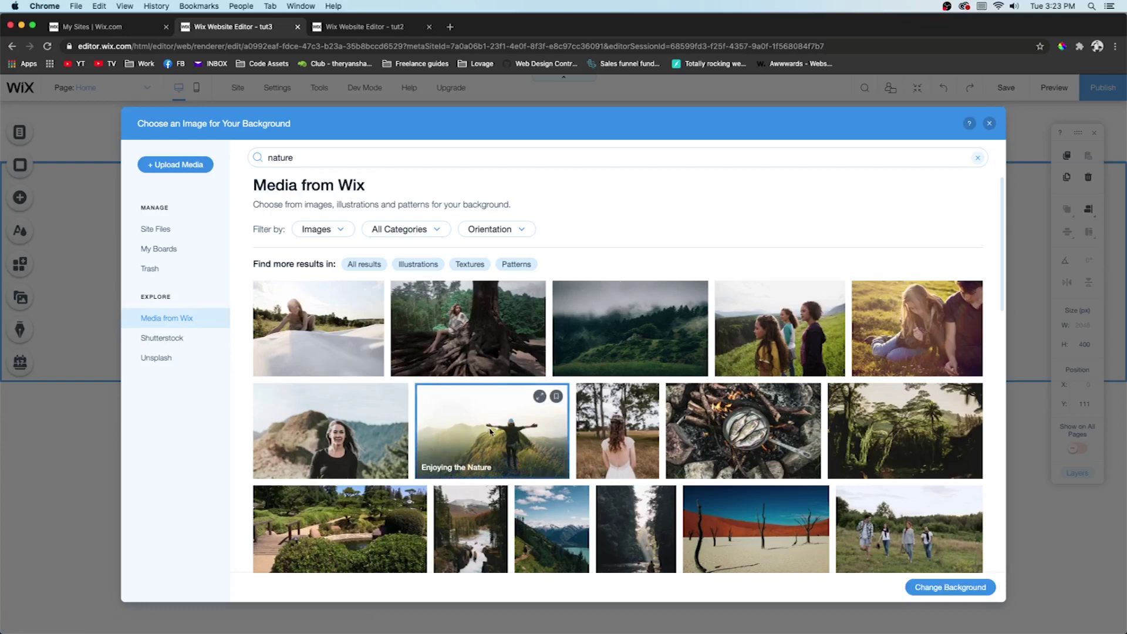
{"action": "double_click", "coordinate": [492, 433]}
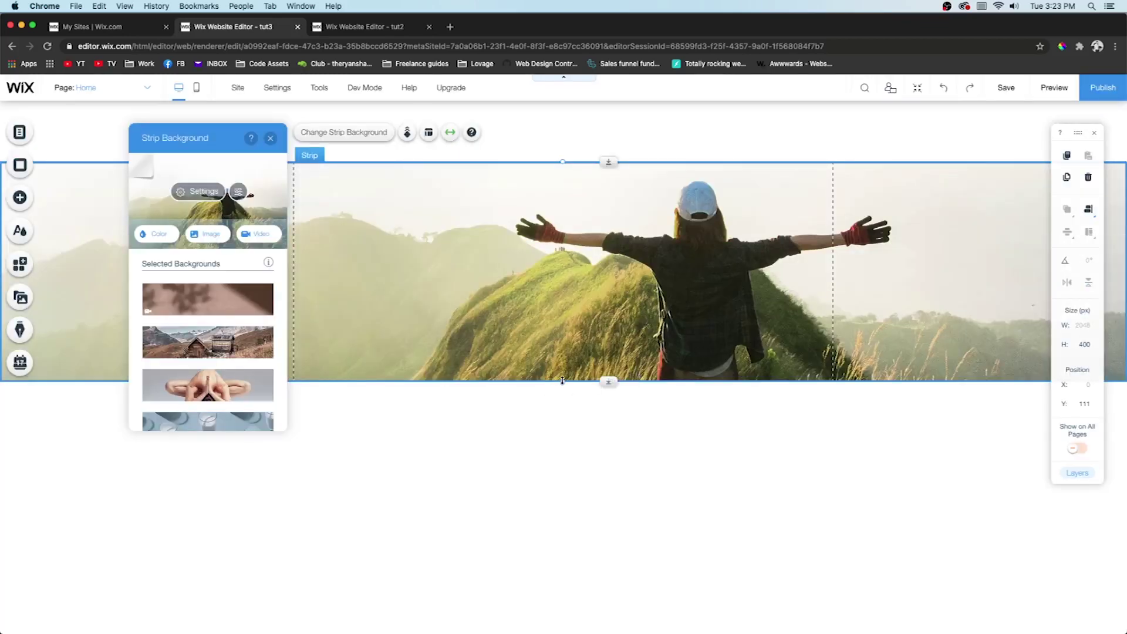
Make the nature strip 600 px tall
{"action": "left_click_drag", "start_coordinate": [563, 382], "coordinate": [562, 505]}
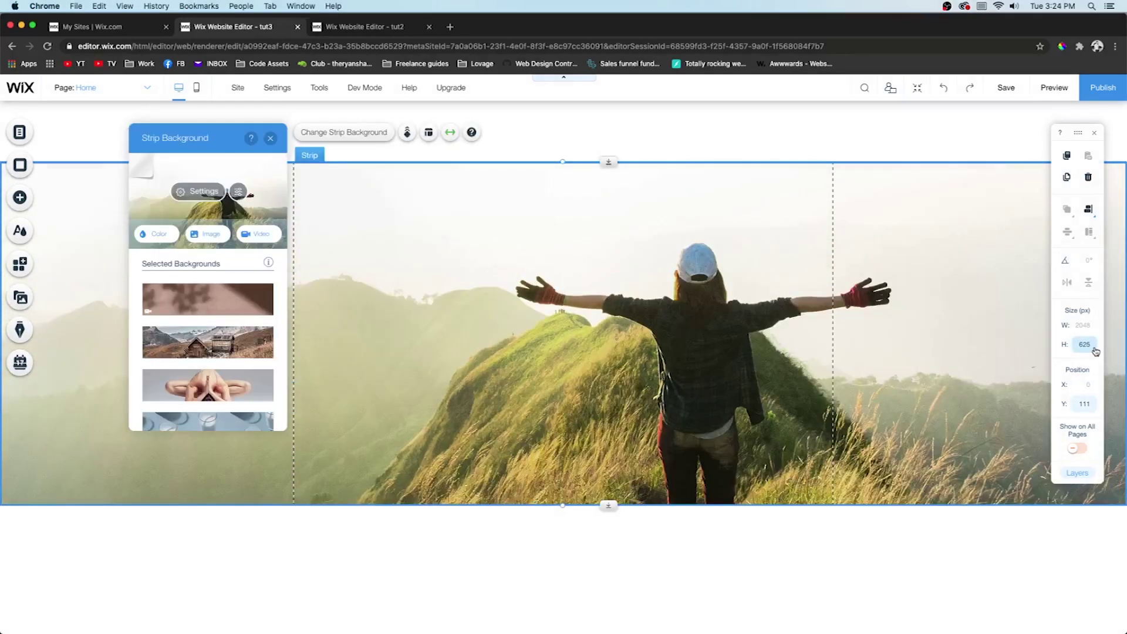
{"action": "left_click", "coordinate": [1096, 351]}
{"action": "type", "text": "600"}
{"action": "key", "text": "Return"}
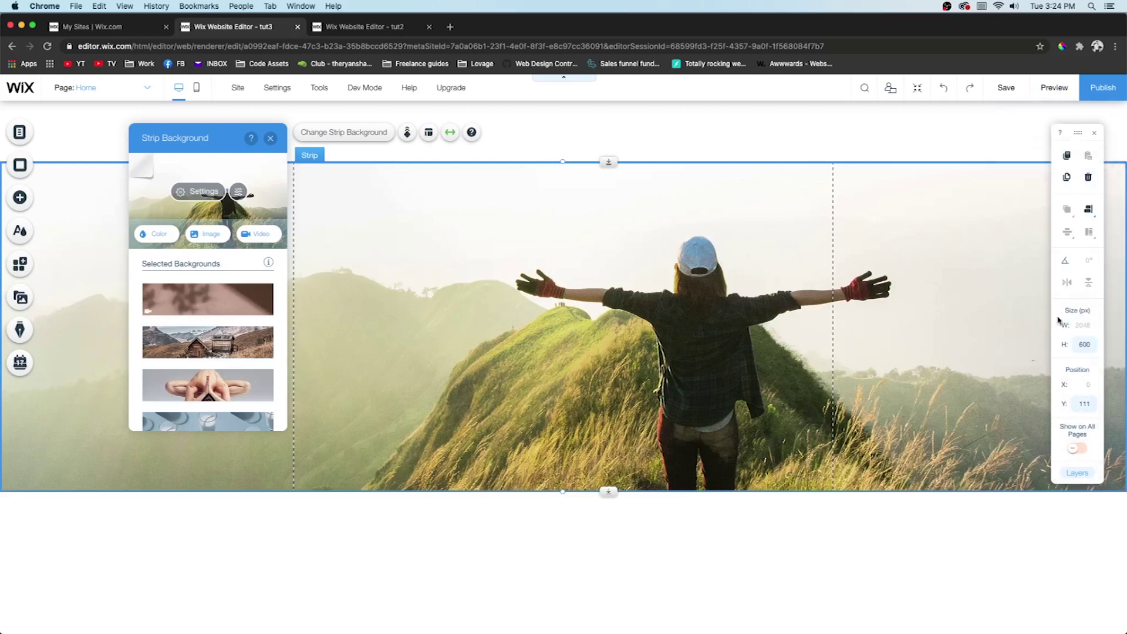
{"action": "left_click_drag", "start_coordinate": [1078, 132], "coordinate": [1043, 149]}
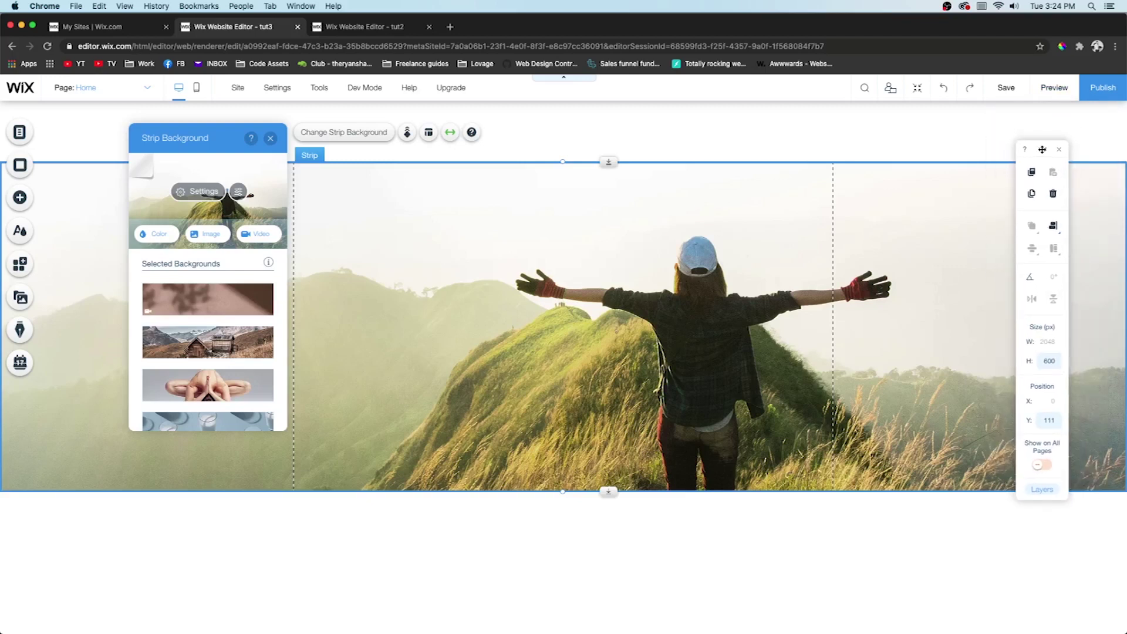
{"action": "mouse_move", "coordinate": [321, 94]}
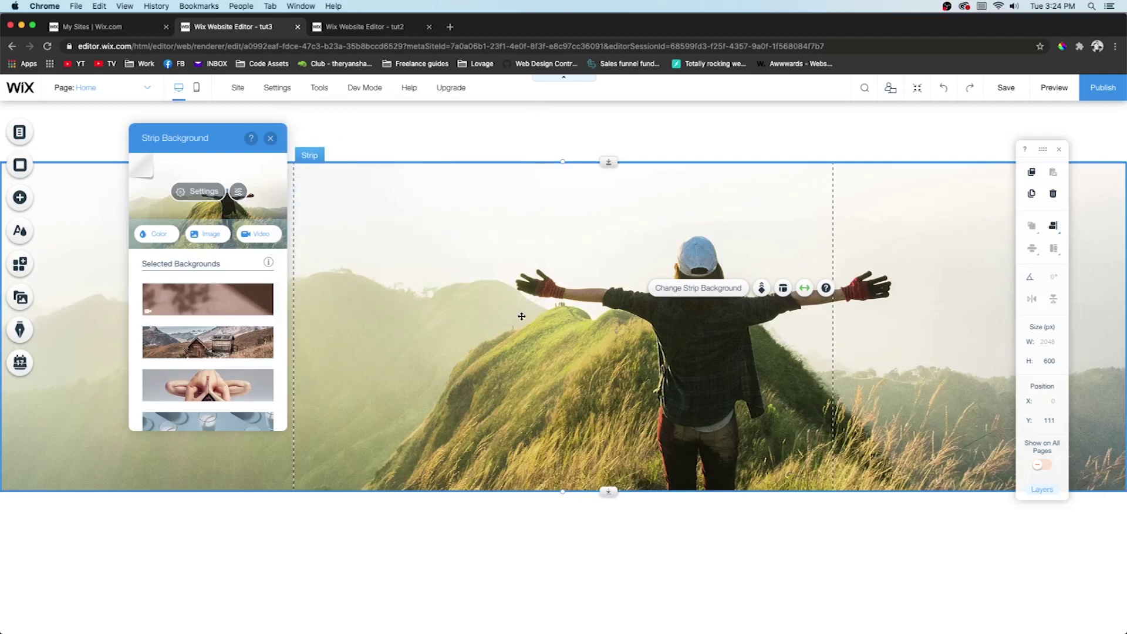
Set blue as the colour behind the photo, testing opacity 51 before restoring it to 100
{"action": "left_click", "coordinate": [192, 198]}
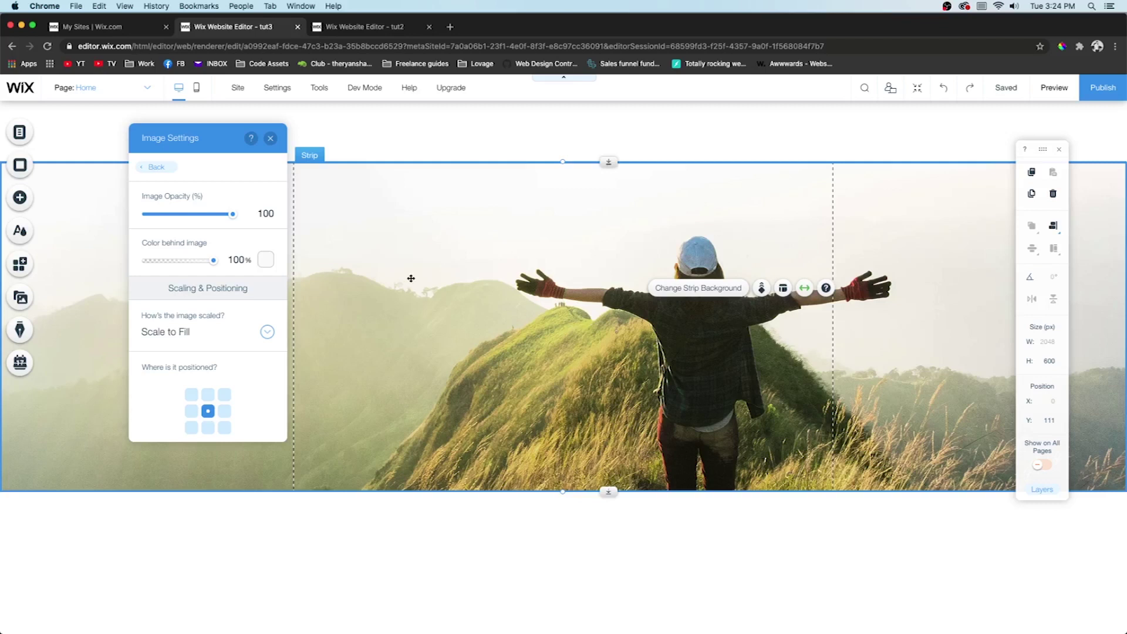
{"action": "left_click", "coordinate": [265, 260]}
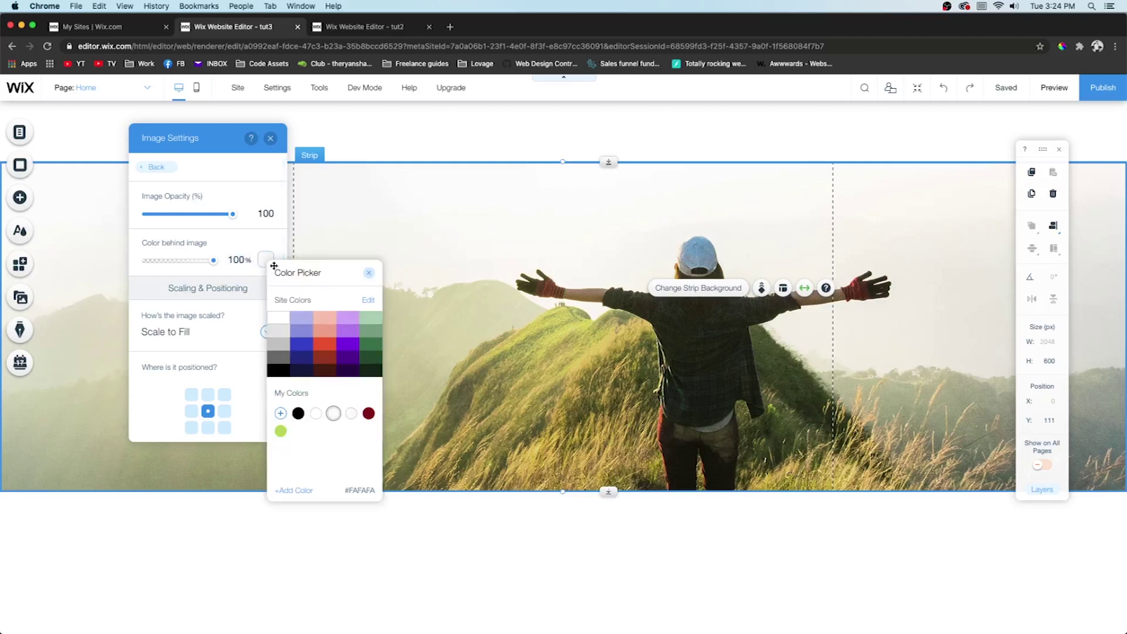
{"action": "left_click", "coordinate": [325, 332]}
{"action": "left_click", "coordinate": [301, 344]}
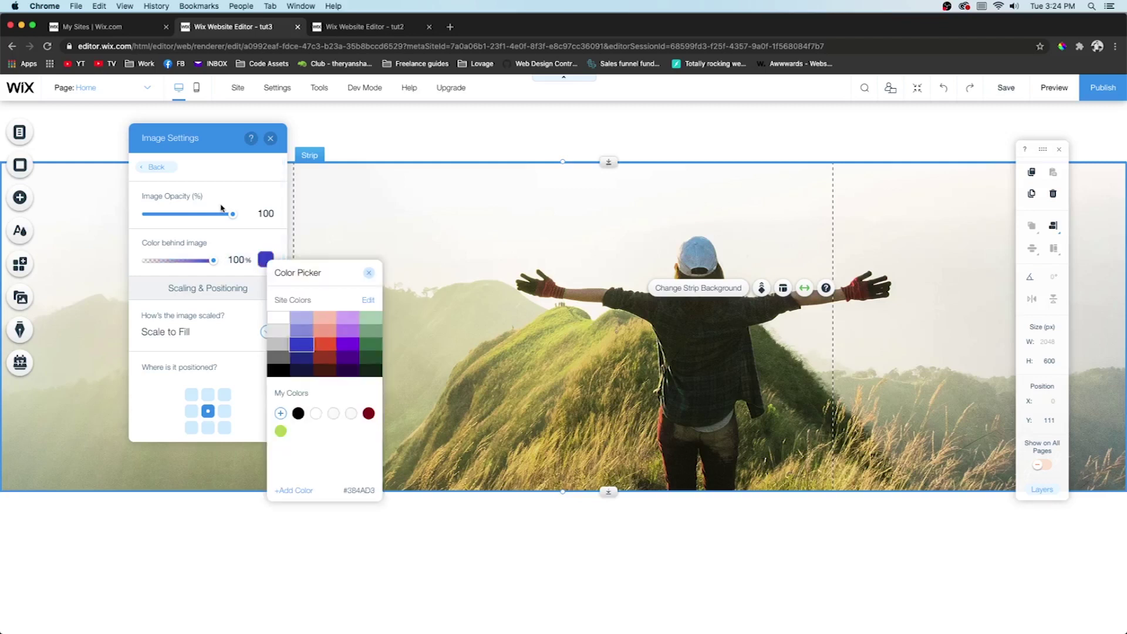
{"action": "left_click", "coordinate": [168, 200]}
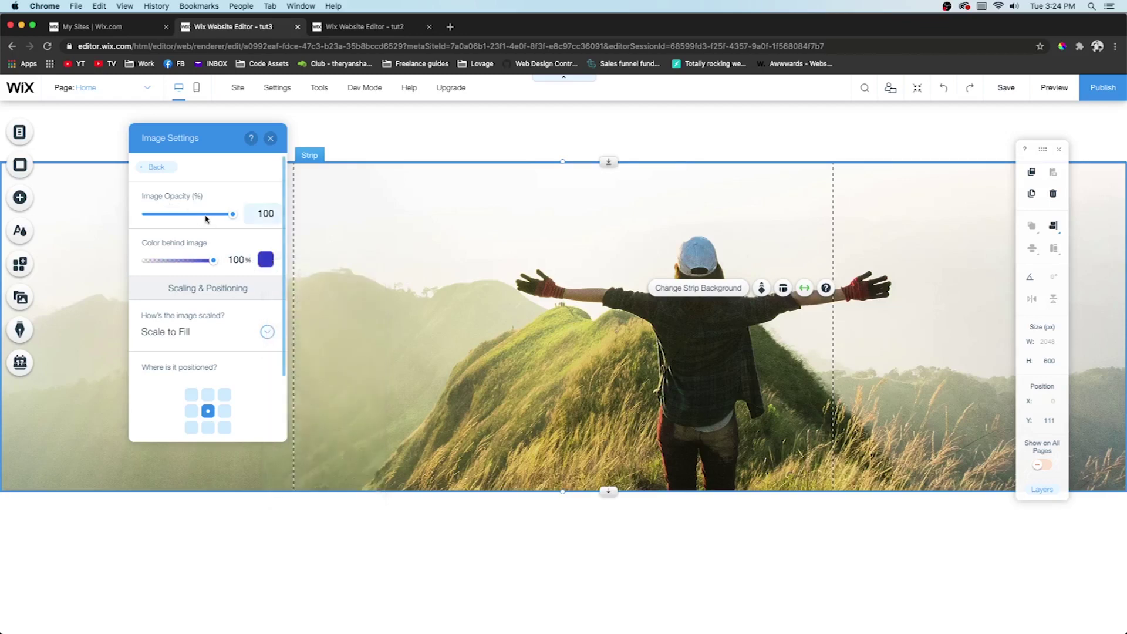
{"action": "left_click_drag", "start_coordinate": [205, 219], "coordinate": [192, 220]}
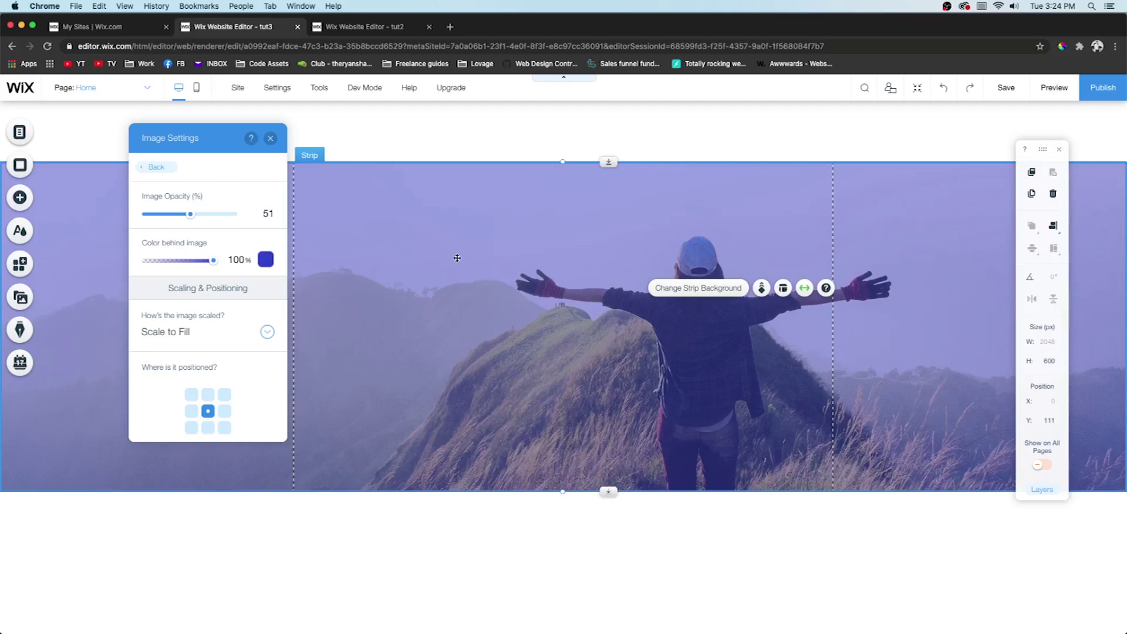
{"action": "left_click_drag", "start_coordinate": [189, 215], "coordinate": [557, 360]}
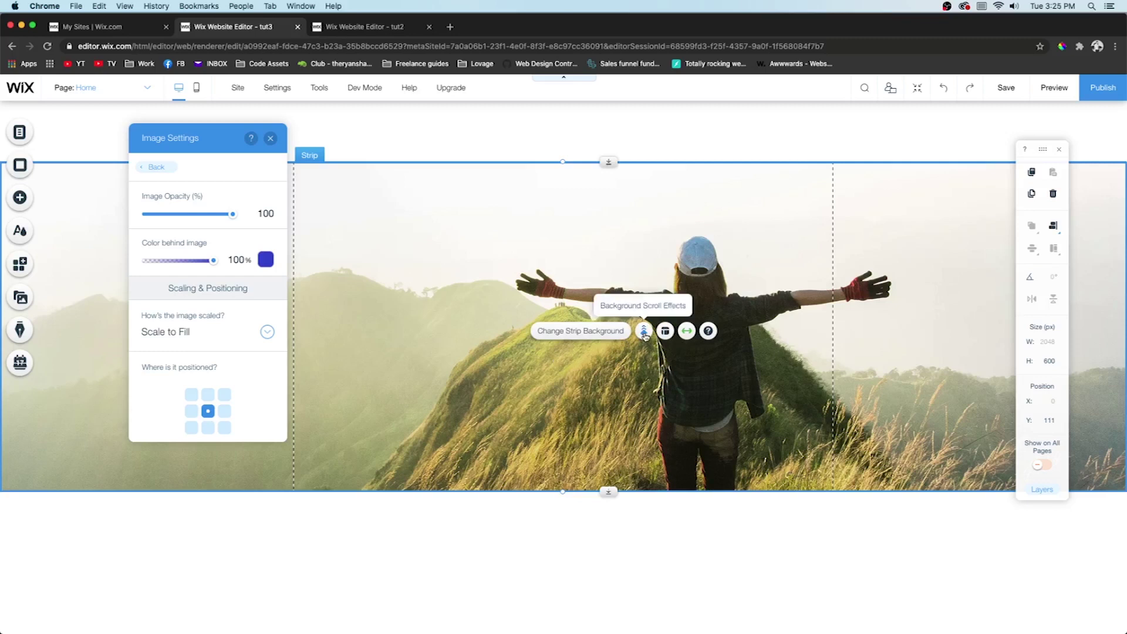
Apply the Parallax background scroll effect to the nature strip
{"action": "left_click", "coordinate": [462, 376]}
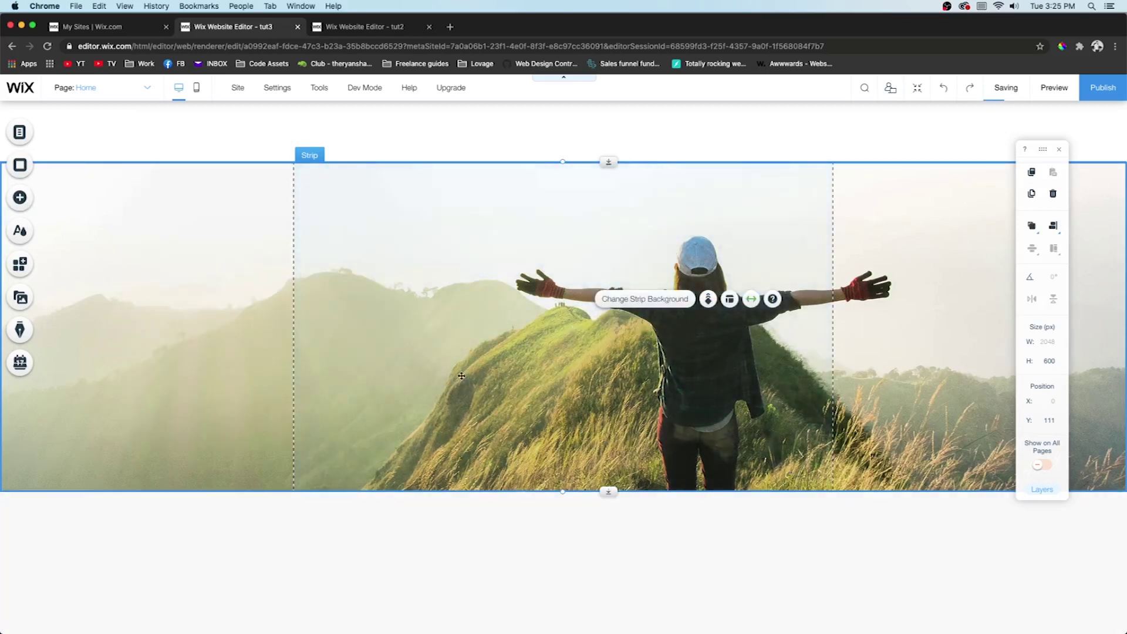
{"action": "left_click", "coordinate": [709, 300]}
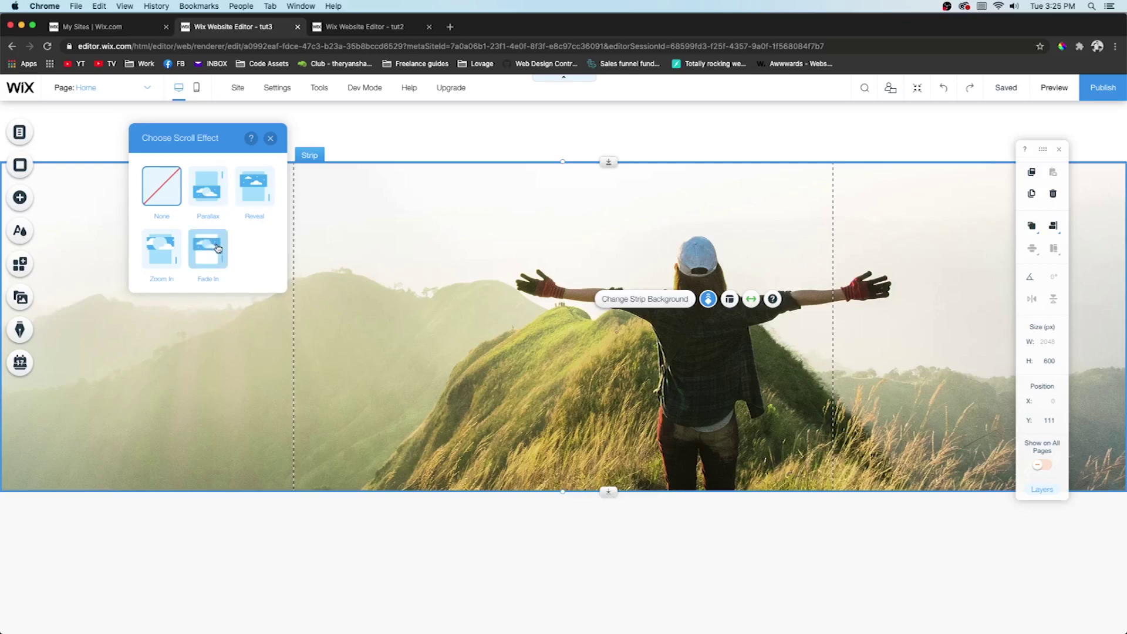
{"action": "left_click", "coordinate": [210, 188]}
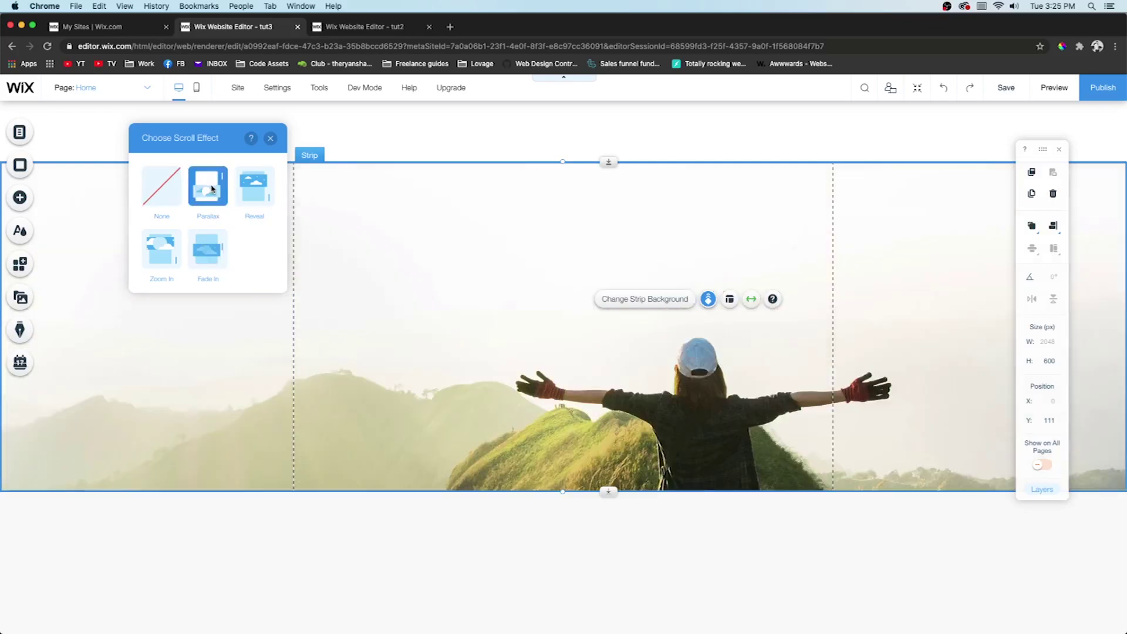
Preview the page, scrolling down and up to test the parallax, then return to editing
{"action": "left_click", "coordinate": [1055, 88]}
{"action": "scroll", "coordinate": [764, 315], "scroll_direction": "down", "scroll_amount": 5}
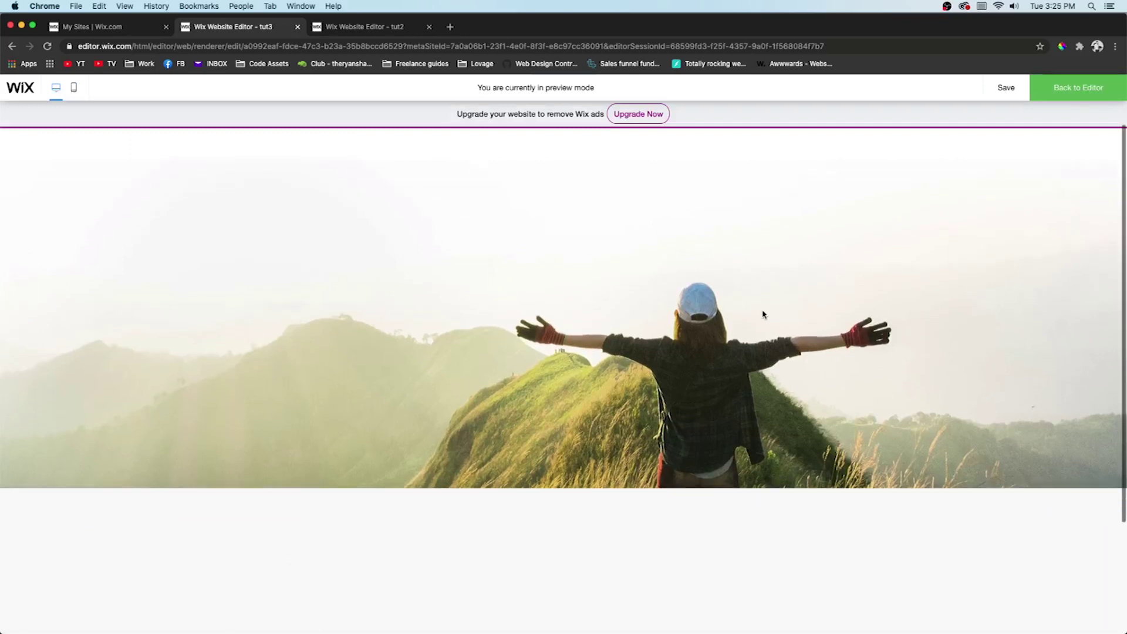
{"action": "scroll", "coordinate": [764, 314], "scroll_direction": "up", "scroll_amount": 3}
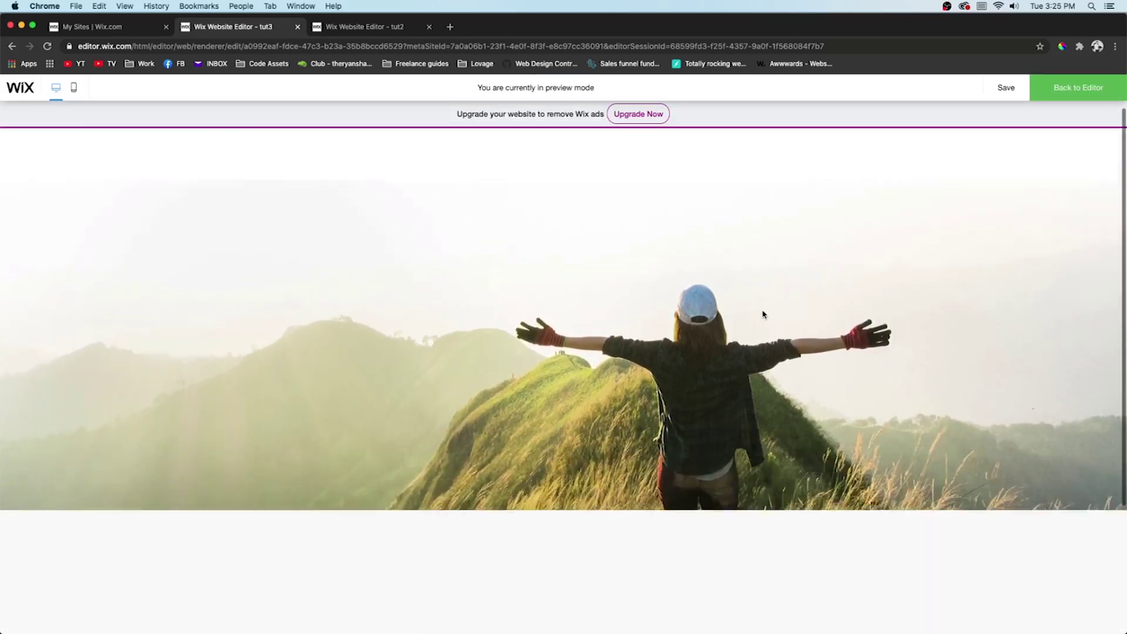
{"action": "scroll", "coordinate": [764, 314], "scroll_direction": "down", "scroll_amount": 3}
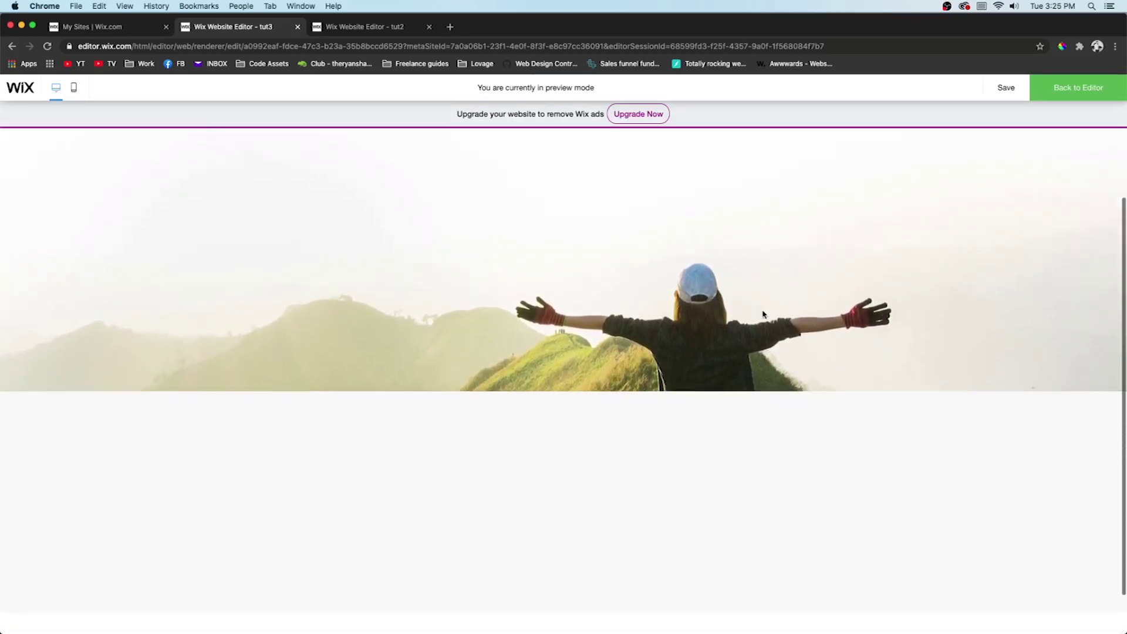
{"action": "scroll", "coordinate": [763, 314], "scroll_direction": "up", "scroll_amount": 5}
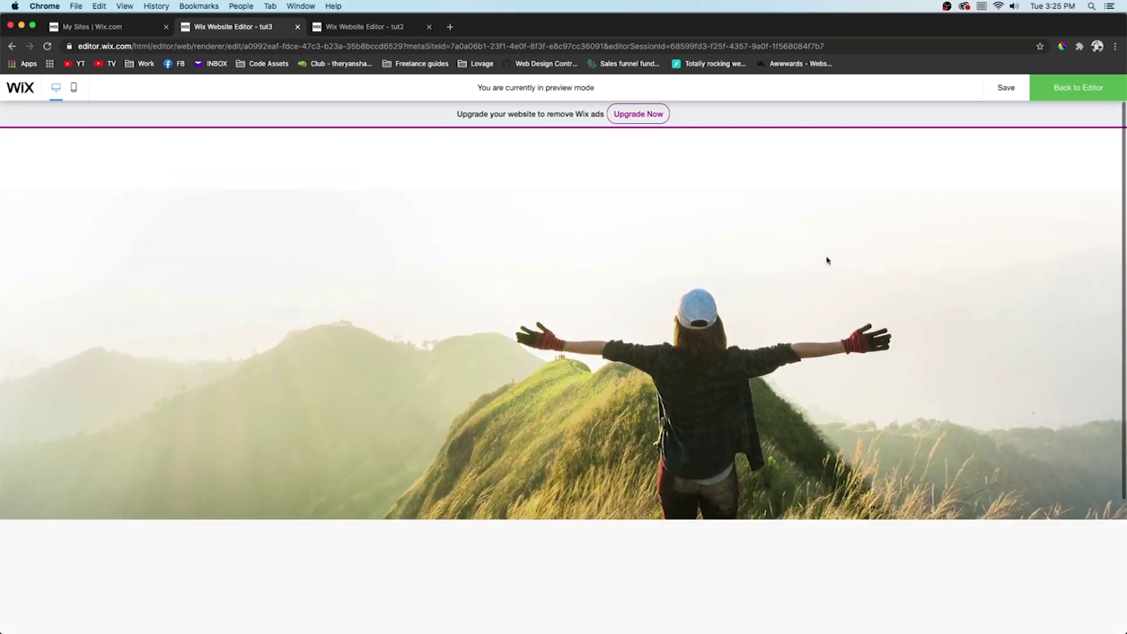
{"action": "left_click", "coordinate": [1087, 95]}
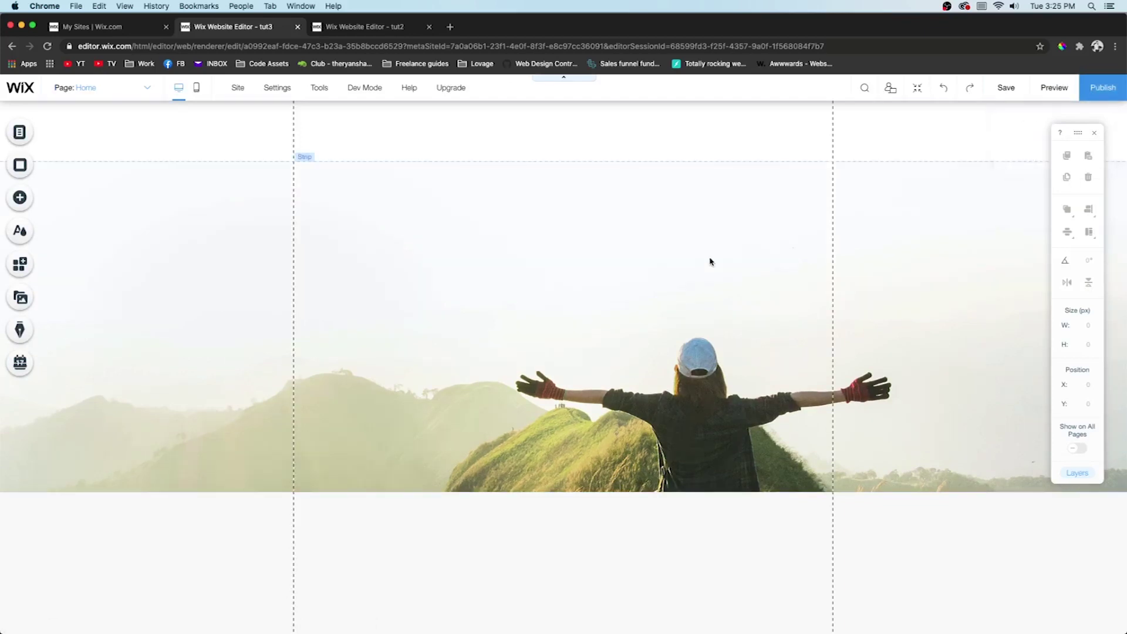
{"action": "left_click", "coordinate": [20, 197]}
Add a plain Classic strip below the hero and choose a solid colour background for it
{"action": "left_click_drag", "start_coordinate": [279, 461], "coordinate": [605, 534]}
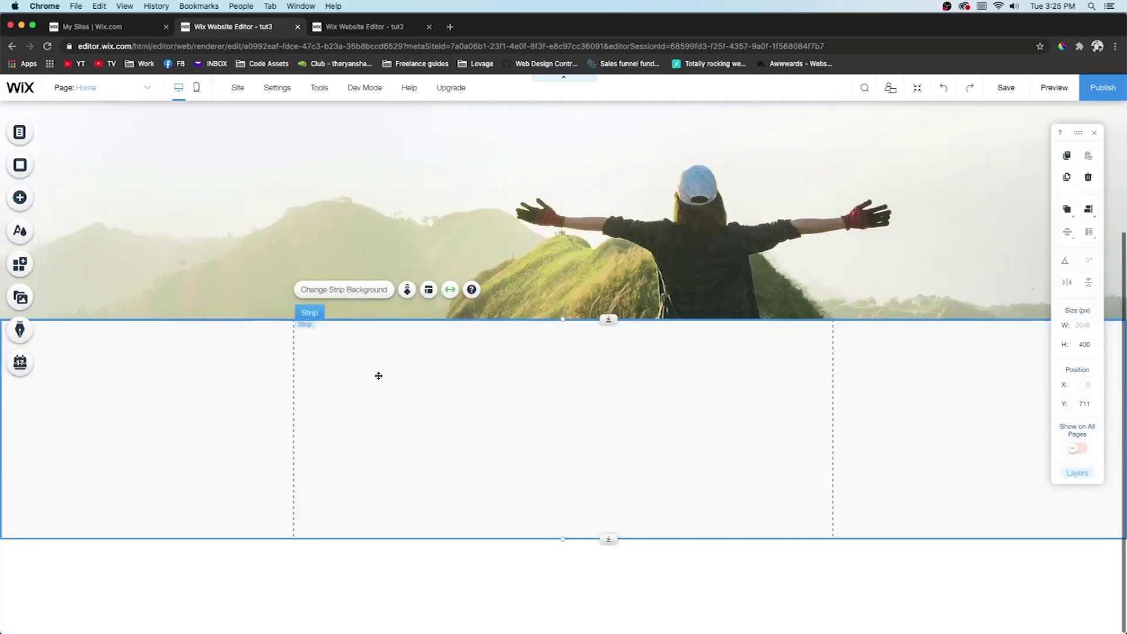
{"action": "left_click", "coordinate": [340, 290]}
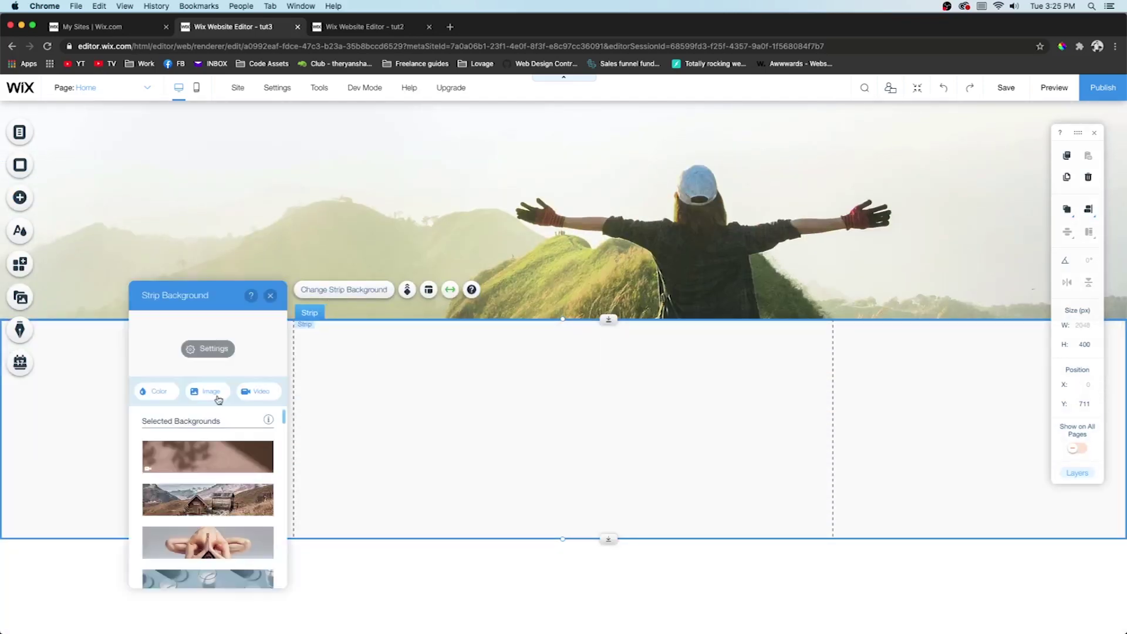
{"action": "left_click", "coordinate": [154, 391]}
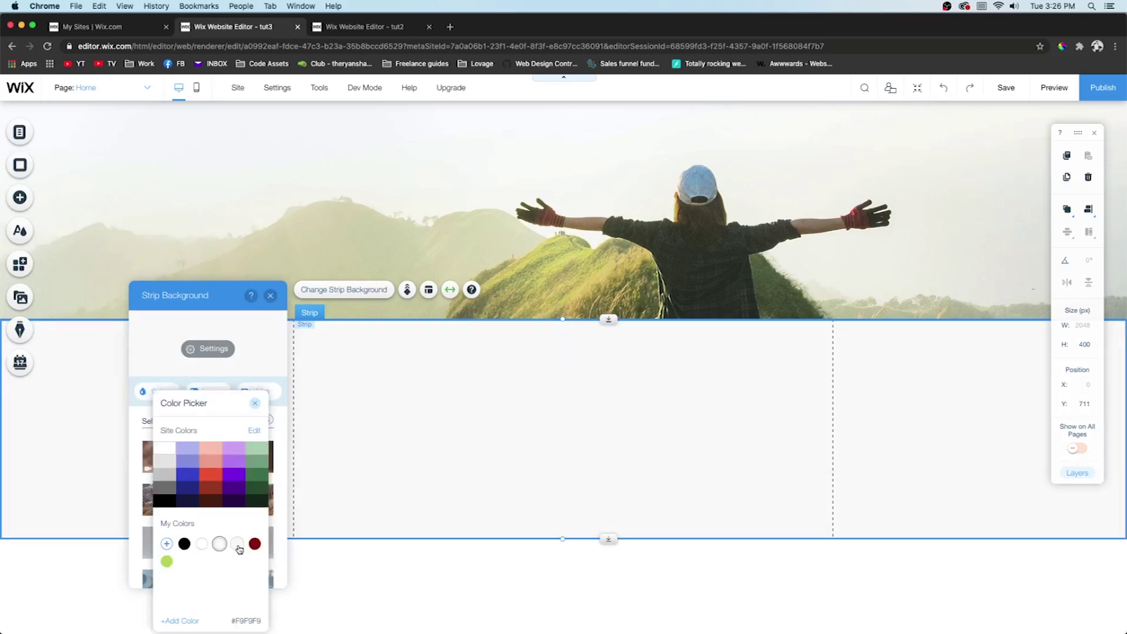
{"action": "left_click", "coordinate": [237, 545]}
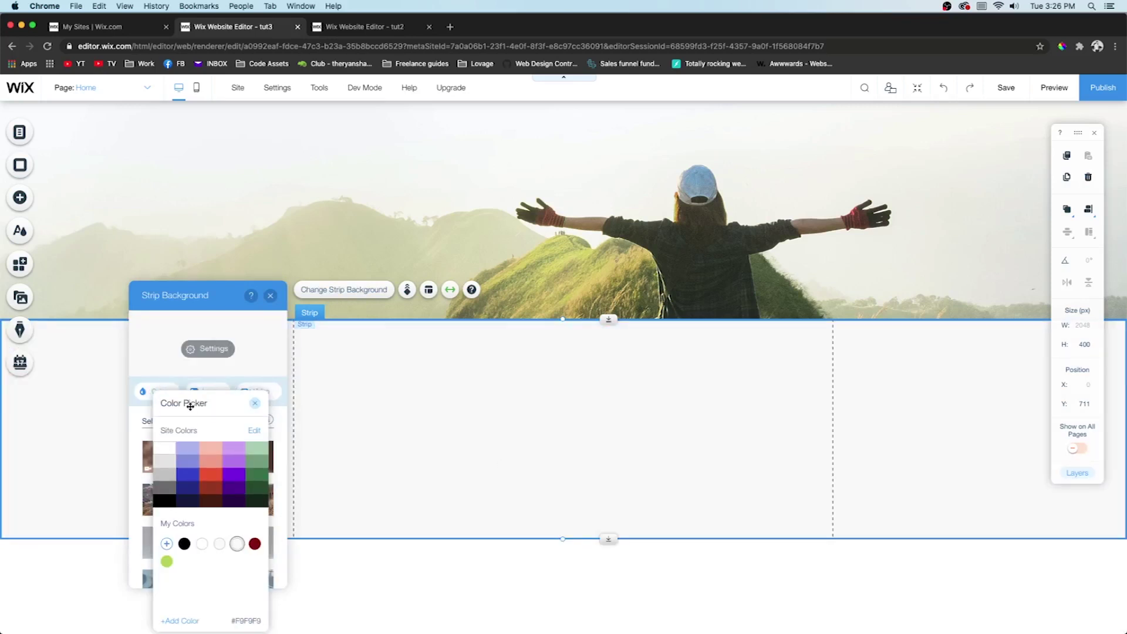
{"action": "left_click_drag", "start_coordinate": [191, 406], "coordinate": [356, 277]}
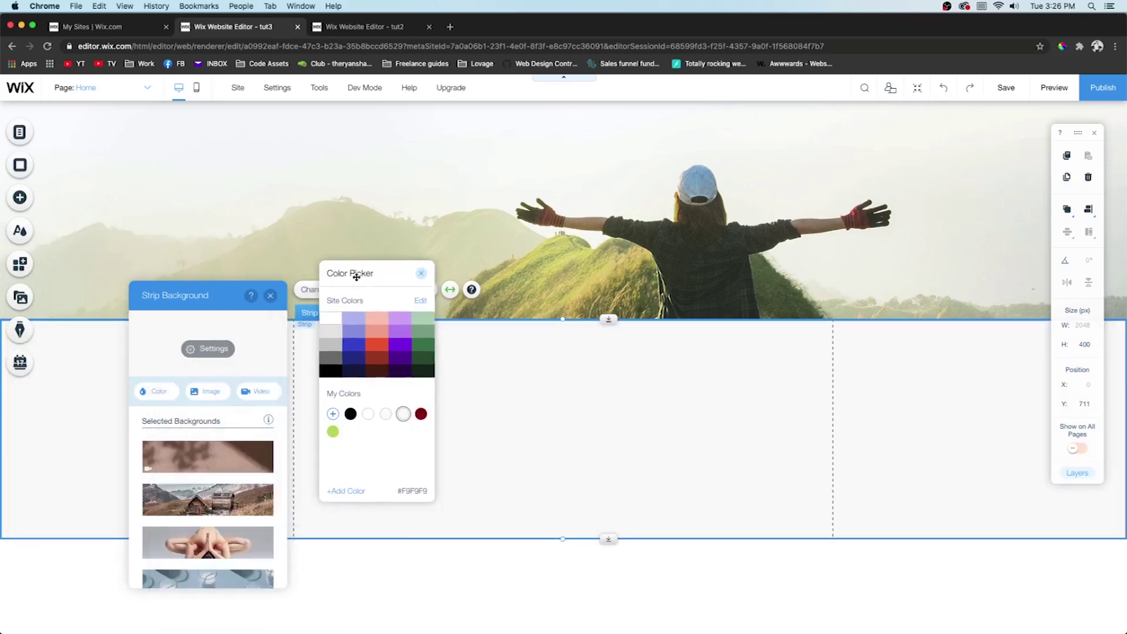
Create and apply the custom light grey colour F9F9F9 using its hex value
{"action": "left_click", "coordinate": [346, 493]}
{"action": "left_click", "coordinate": [235, 562]}
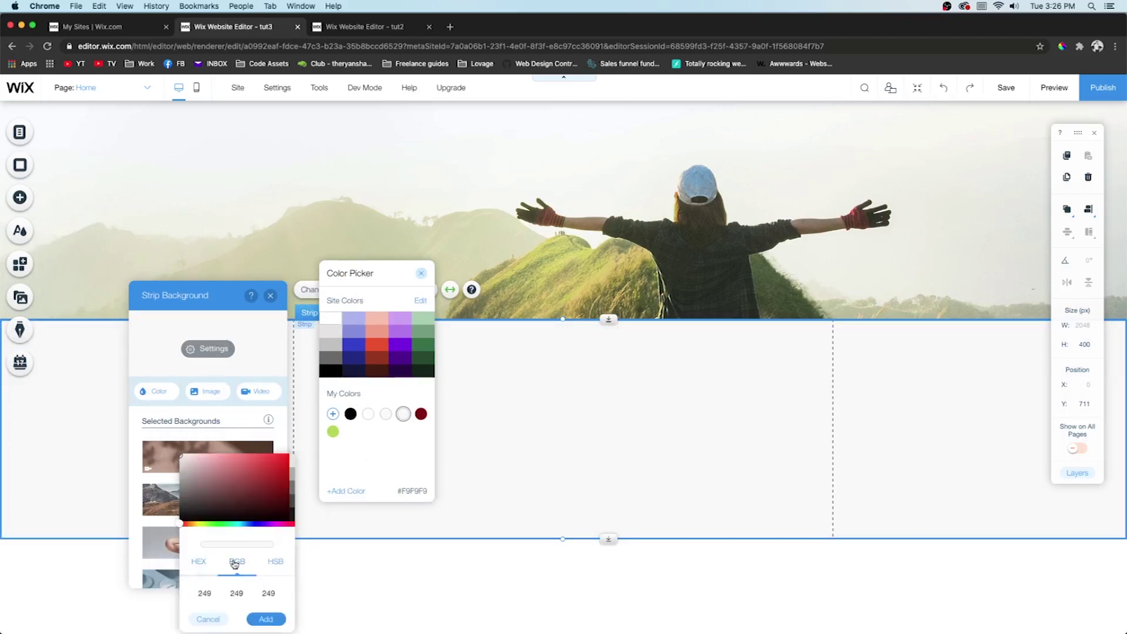
{"action": "left_click", "coordinate": [280, 565]}
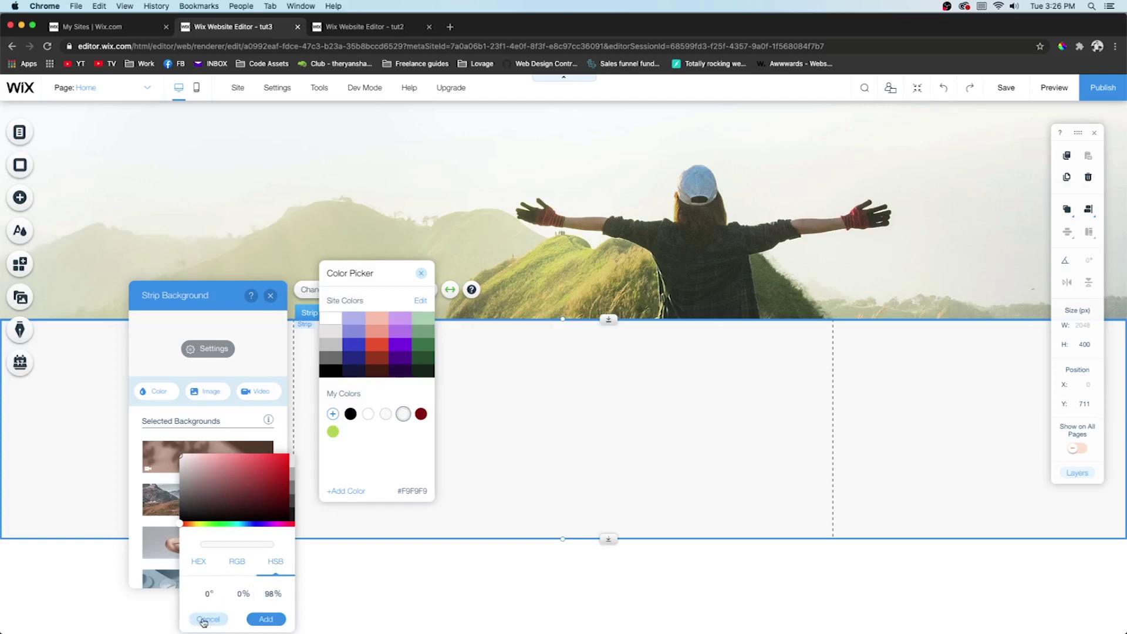
{"action": "left_click", "coordinate": [198, 562]}
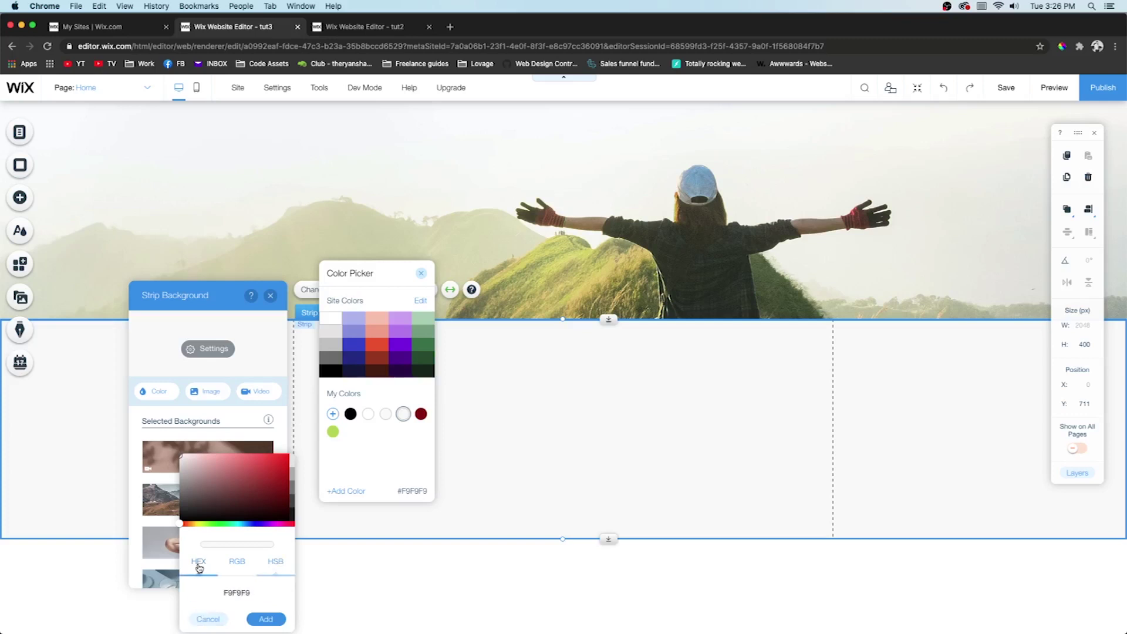
{"action": "left_click", "coordinate": [263, 620]}
{"action": "left_click", "coordinate": [488, 426]}
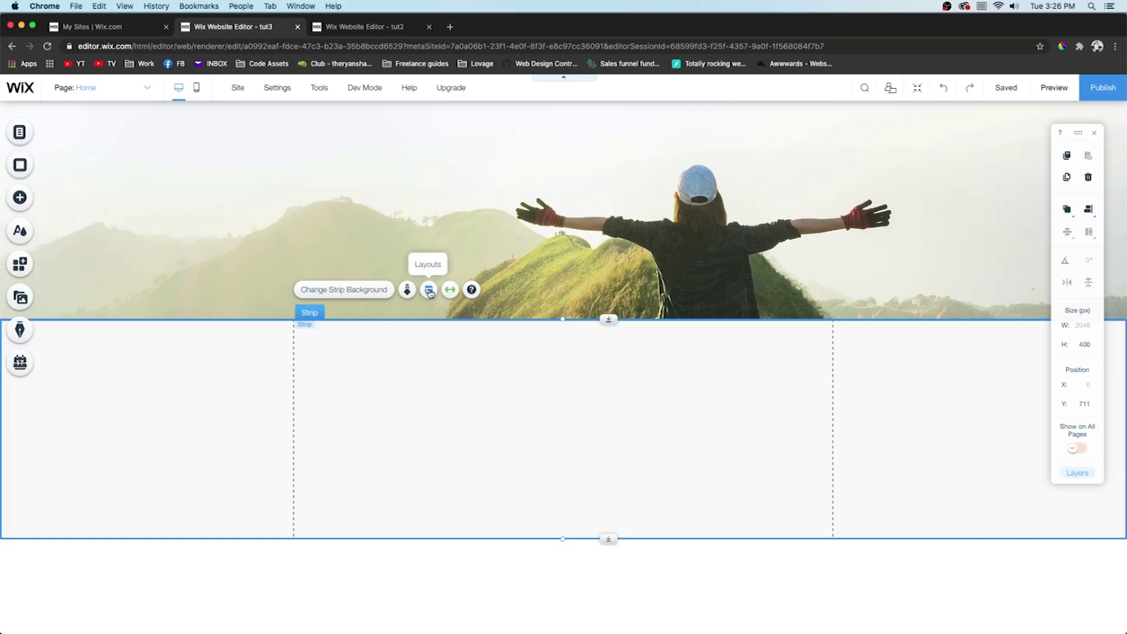
Split the grey strip into two columns with the Add Column layout
{"action": "left_click", "coordinate": [430, 292]}
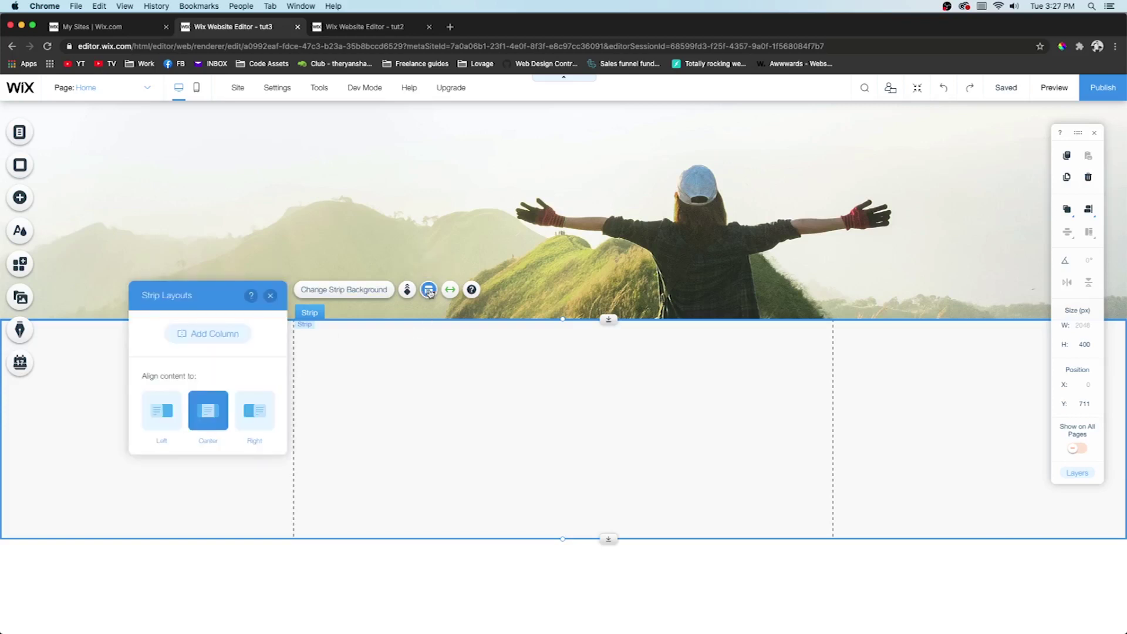
{"action": "left_click", "coordinate": [215, 335]}
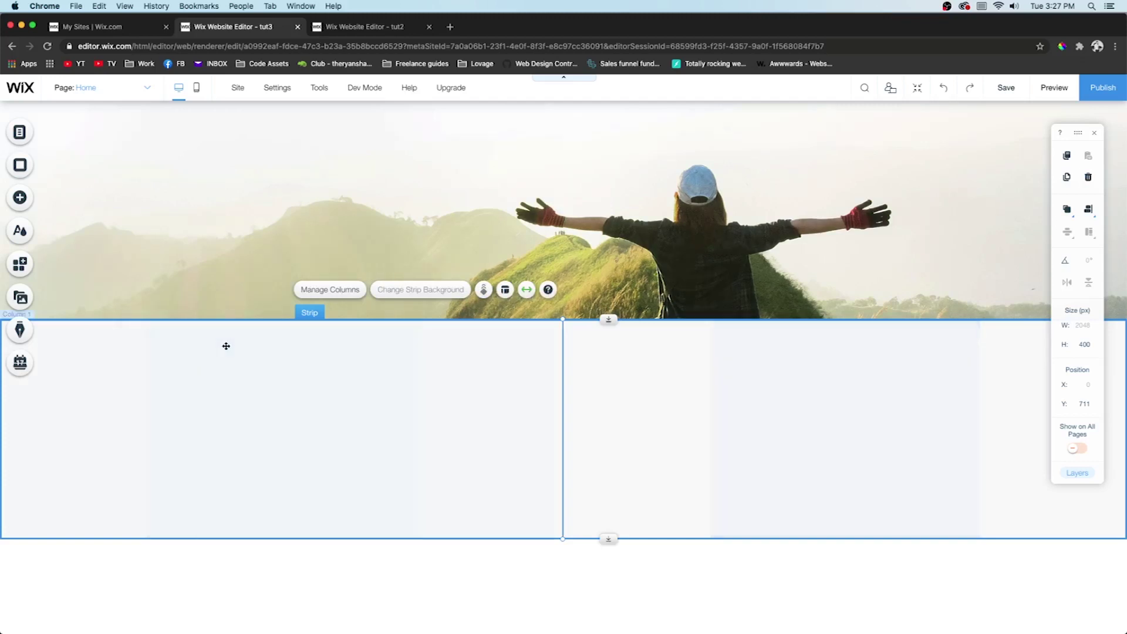
{"action": "left_click", "coordinate": [262, 427]}
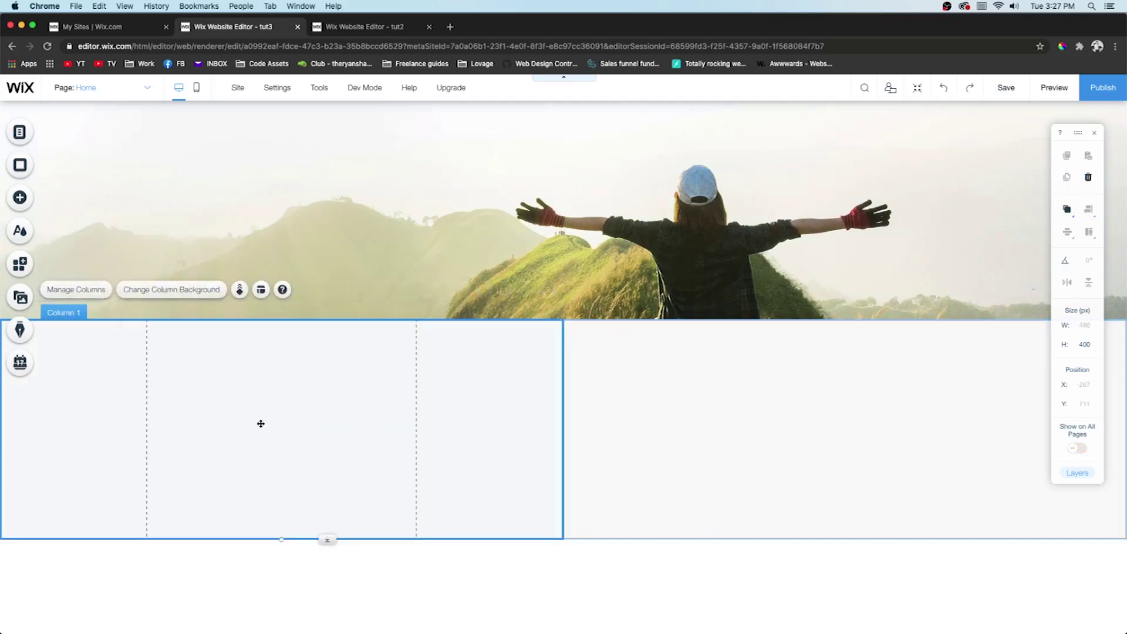
{"action": "left_click", "coordinate": [861, 437]}
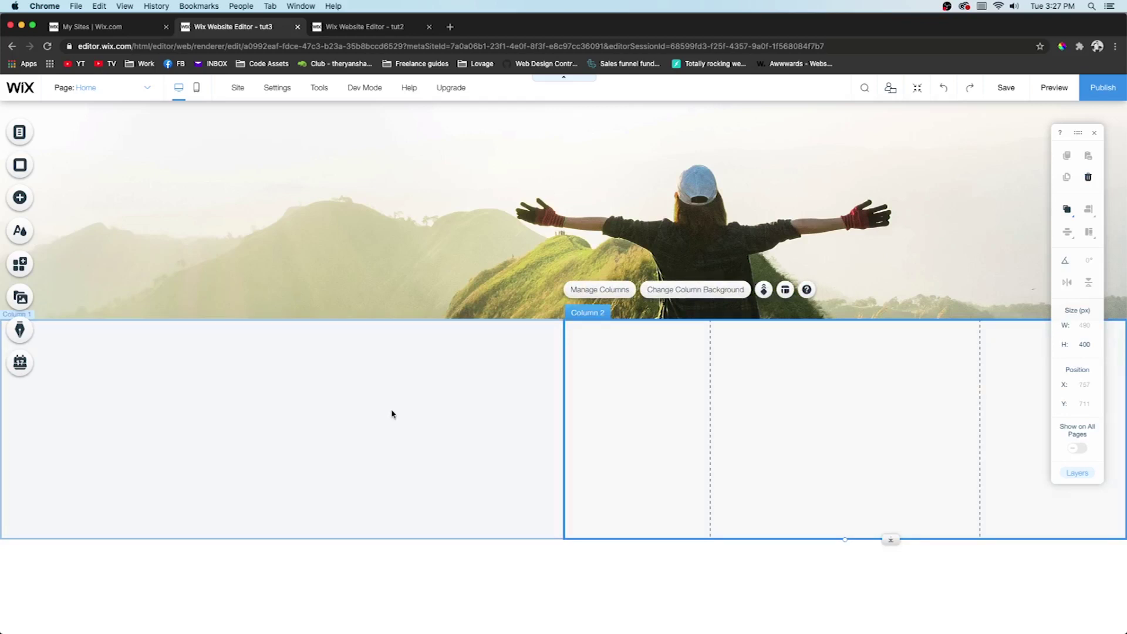
Fill Column 1 with a desert photo background and preview the page
{"action": "left_click", "coordinate": [272, 407]}
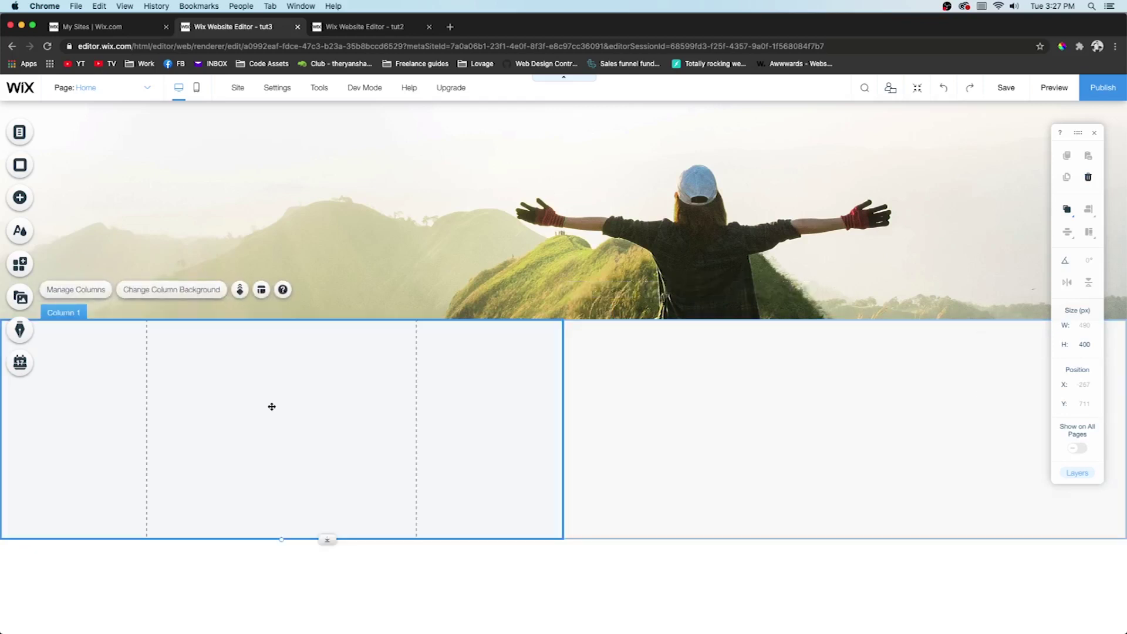
{"action": "left_click", "coordinate": [164, 290]}
{"action": "left_click", "coordinate": [893, 417]}
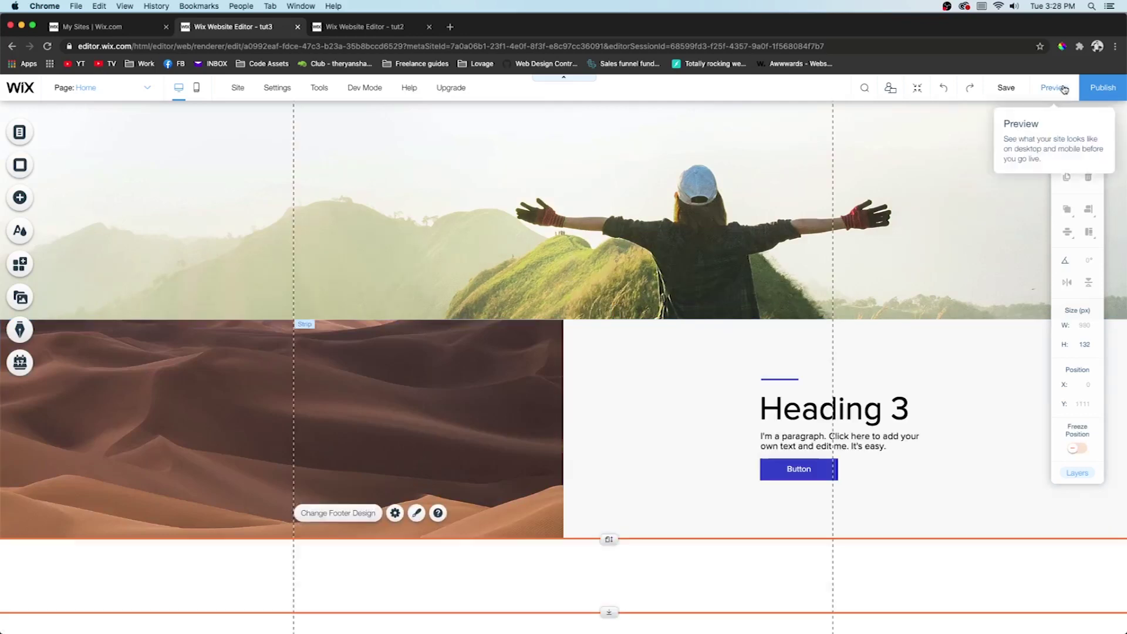
{"action": "left_click", "coordinate": [1054, 87]}
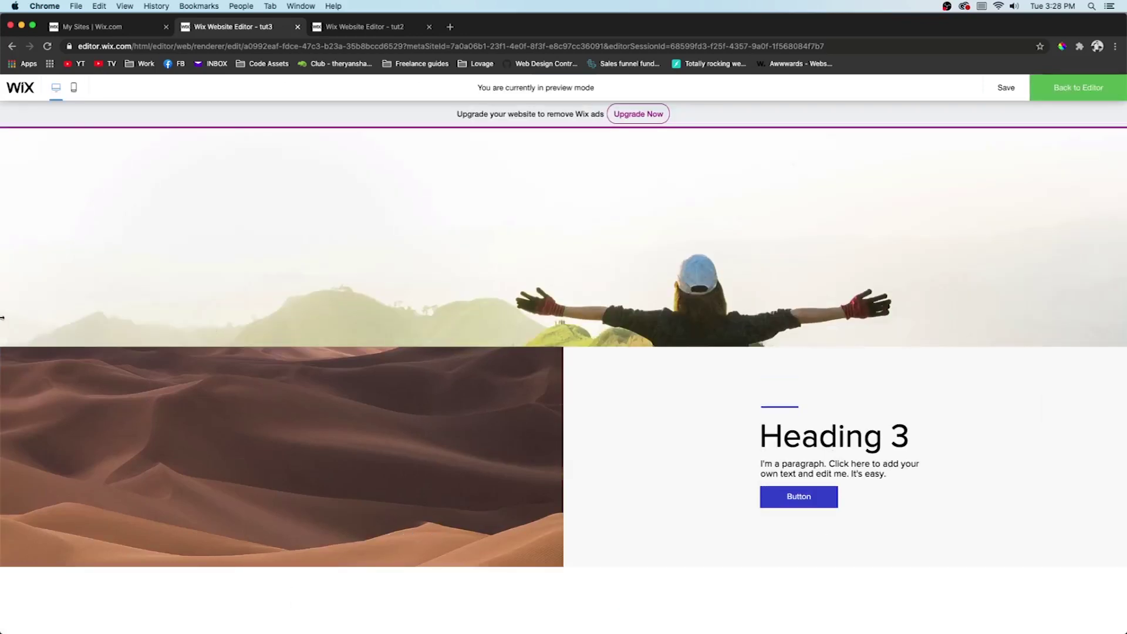
Test the preview at a narrow window width, then move the two-column strip further down
{"action": "left_click_drag", "start_coordinate": [3, 318], "coordinate": [619, 338]}
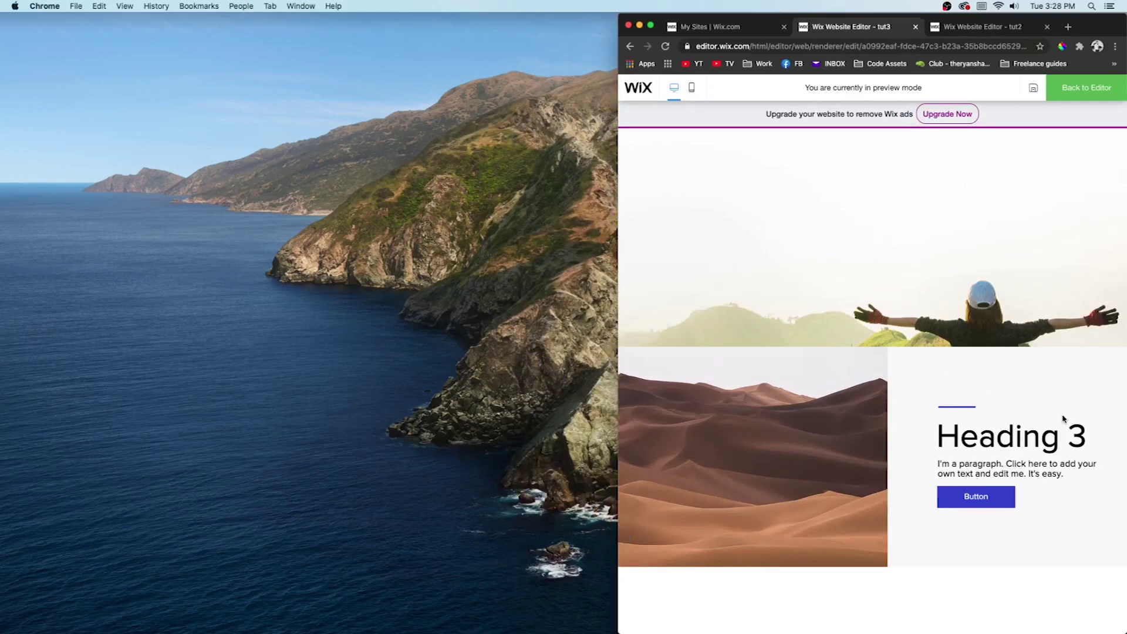
{"action": "left_click_drag", "start_coordinate": [619, 209], "coordinate": [1, 213]}
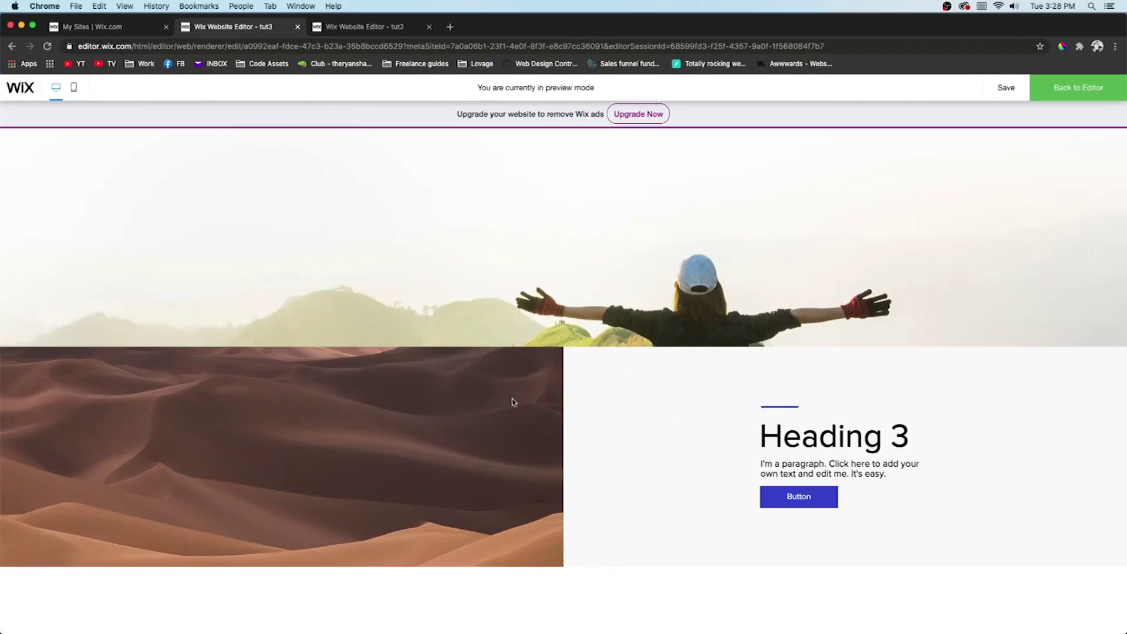
{"action": "left_click", "coordinate": [1079, 87]}
{"action": "left_click_drag", "start_coordinate": [599, 337], "coordinate": [597, 633]}
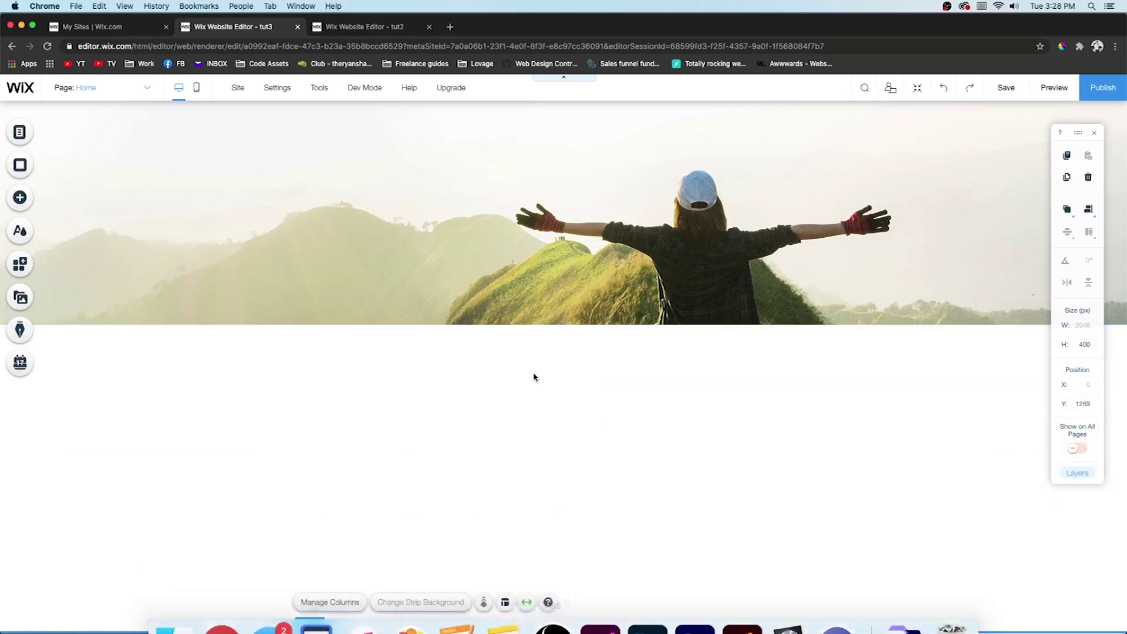
{"action": "left_click", "coordinate": [24, 198]}
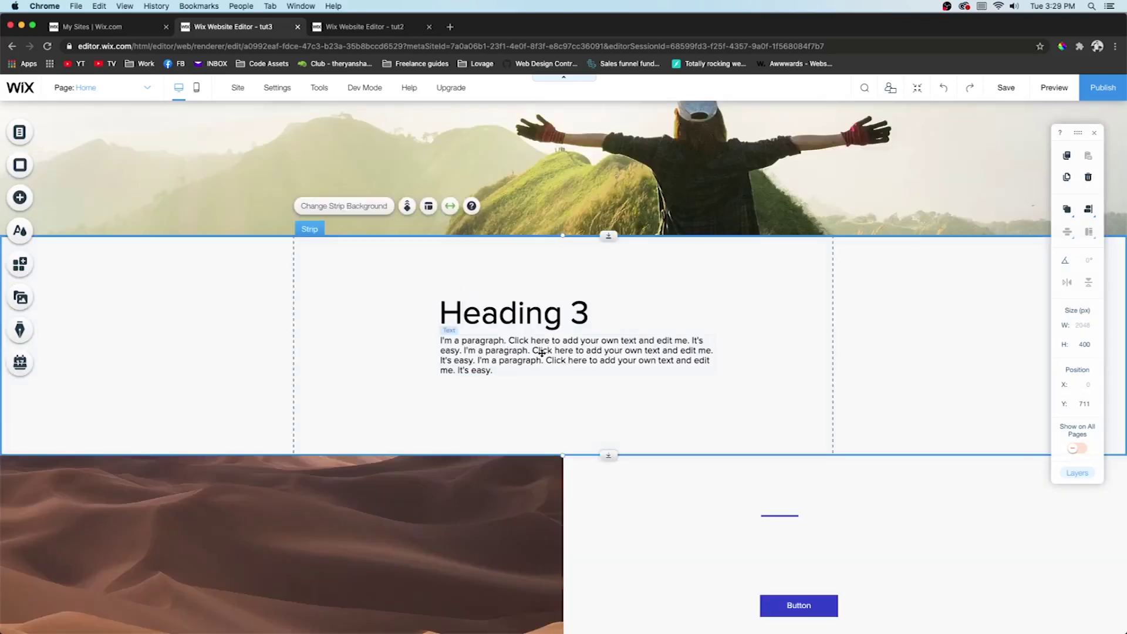
Left-align the Heading 3 and paragraph with each other and group them
{"action": "left_click", "coordinate": [503, 320]}
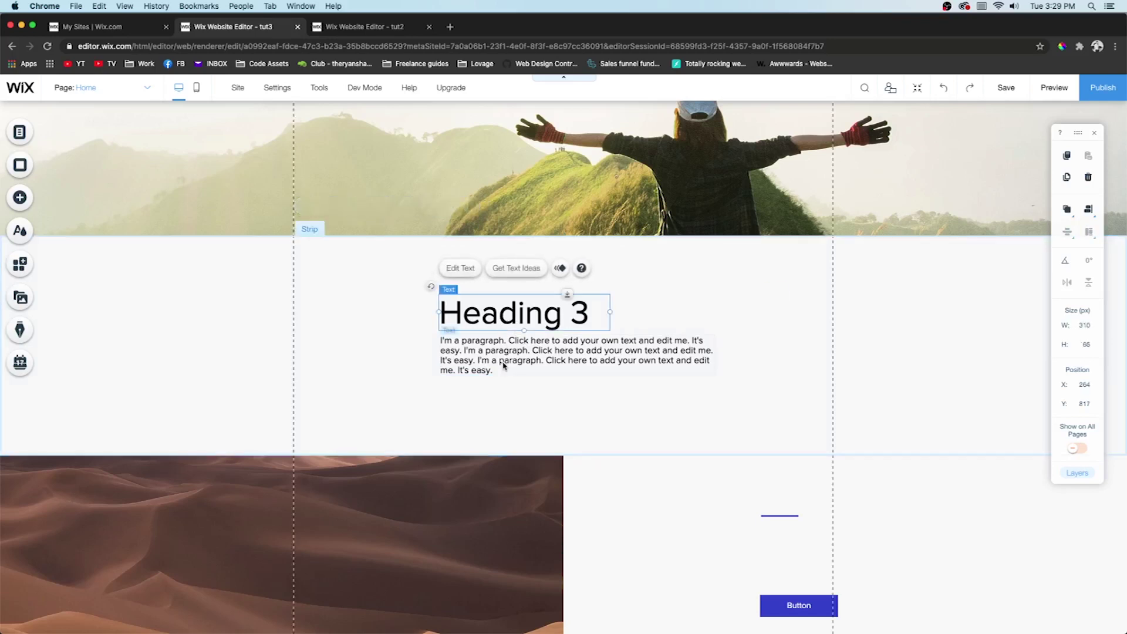
{"action": "left_click", "coordinate": [505, 361], "text": "shift"}
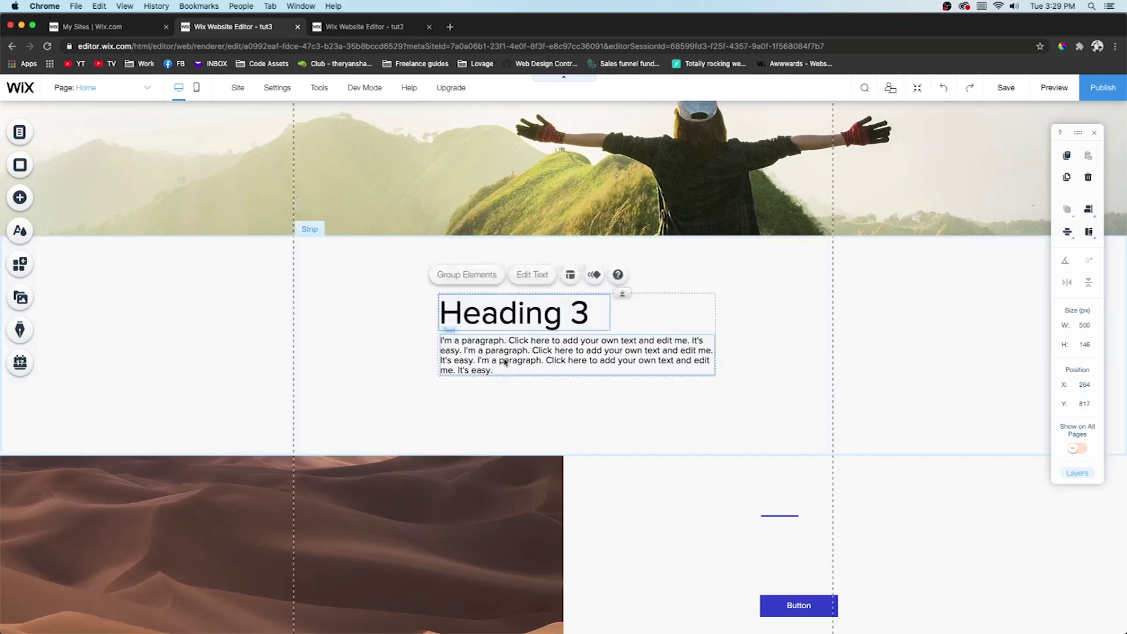
{"action": "left_click", "coordinate": [1090, 212]}
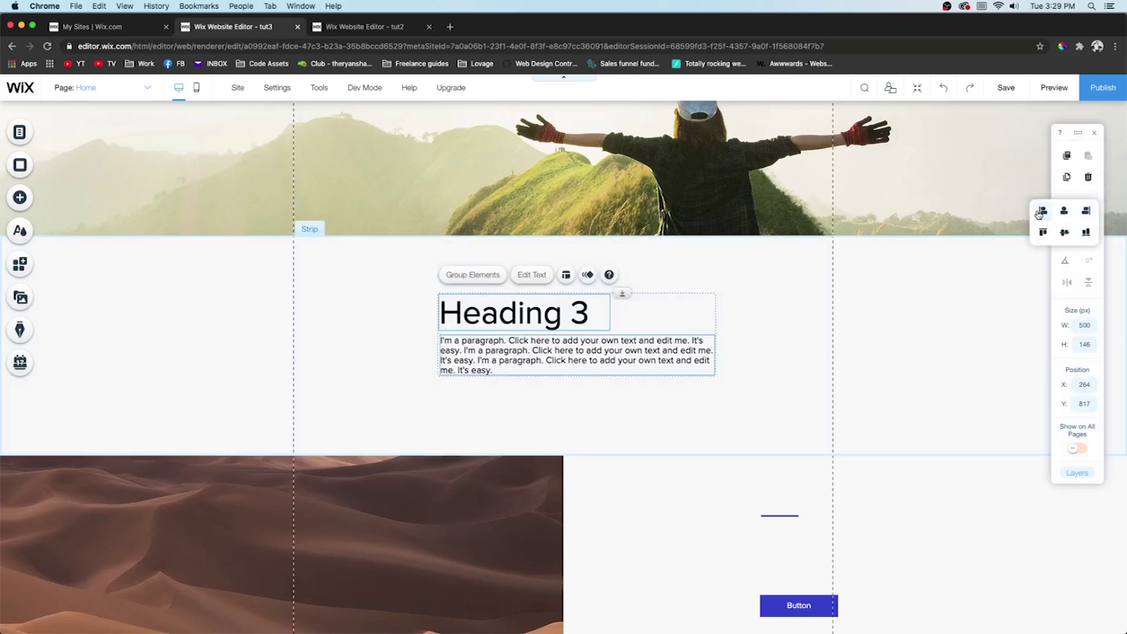
{"action": "left_click", "coordinate": [1042, 213]}
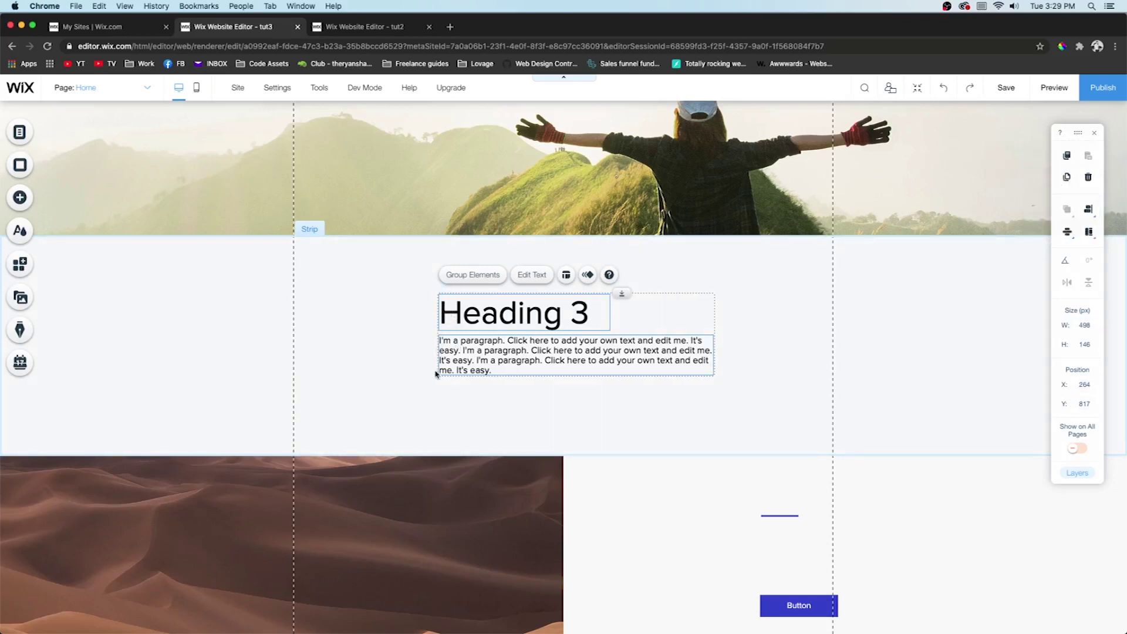
{"action": "left_click", "coordinate": [480, 281]}
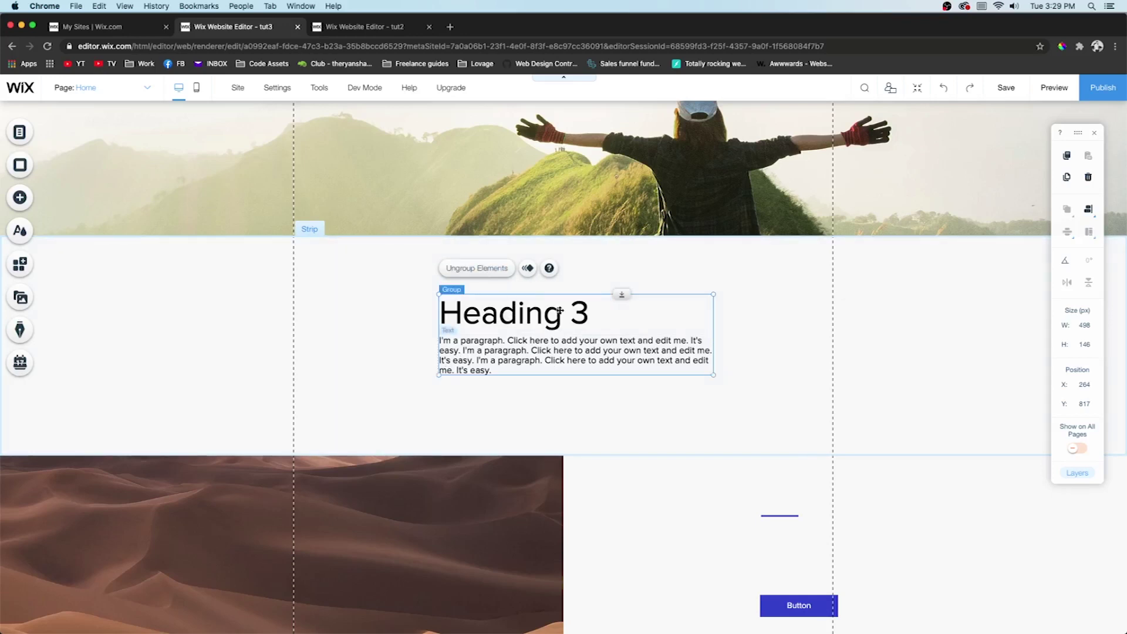
Align the text group left and vertically centred in the strip, then go to the Onyx tab
{"action": "left_click", "coordinate": [1091, 213]}
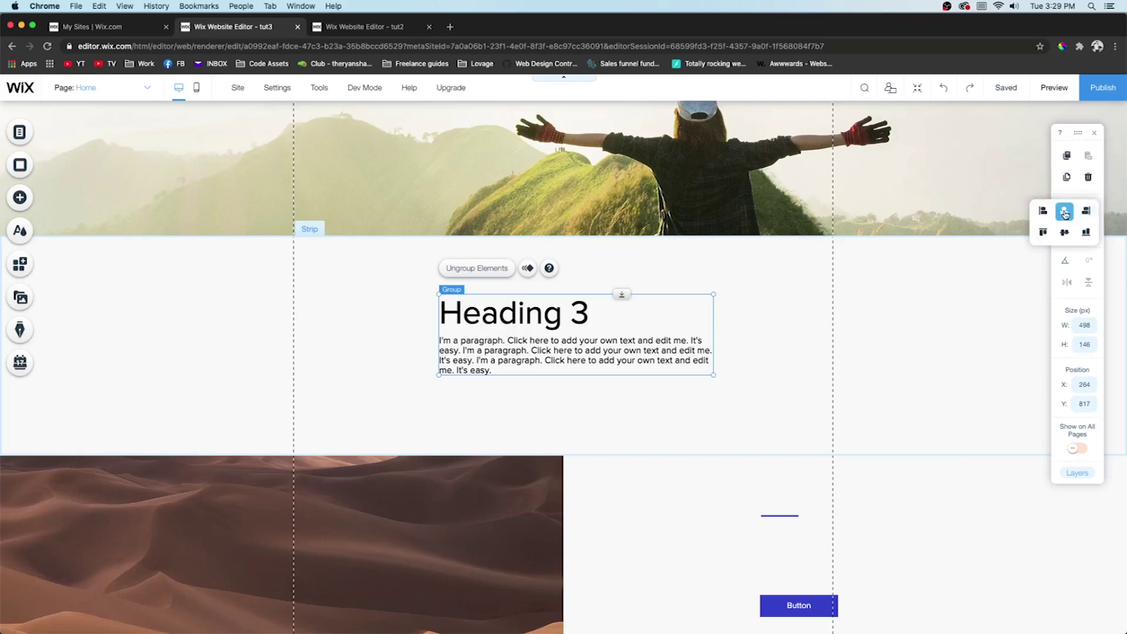
{"action": "left_click", "coordinate": [1064, 232]}
{"action": "left_click", "coordinate": [1066, 236]}
{"action": "left_click", "coordinate": [795, 317]}
{"action": "scroll", "coordinate": [795, 318], "scroll_direction": "up", "scroll_amount": 5}
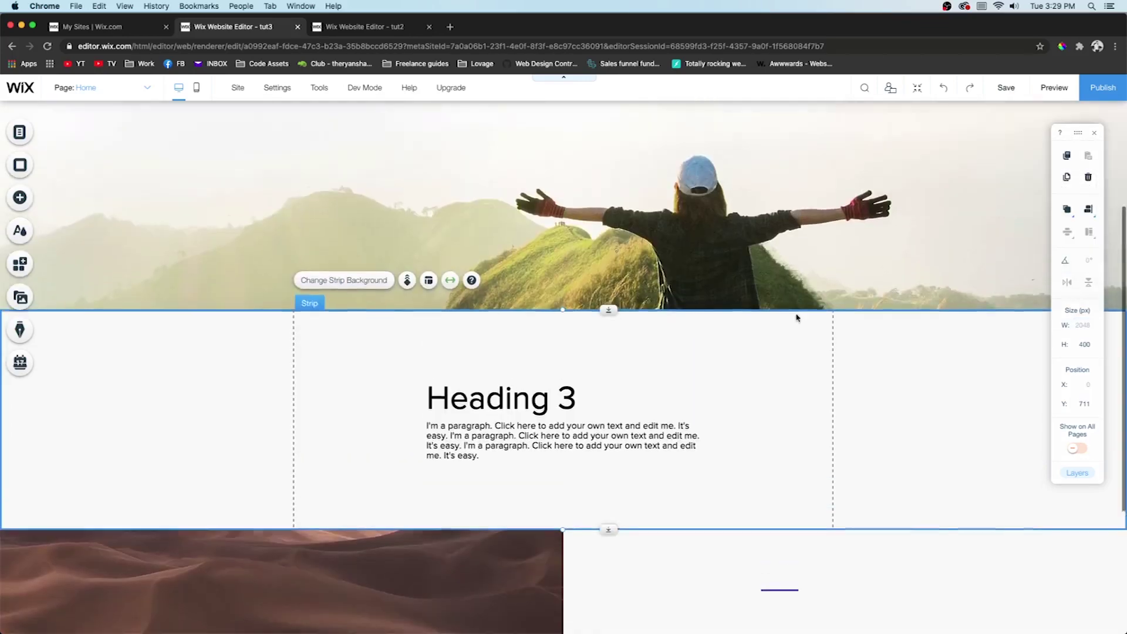
{"action": "left_click", "coordinate": [356, 32]}
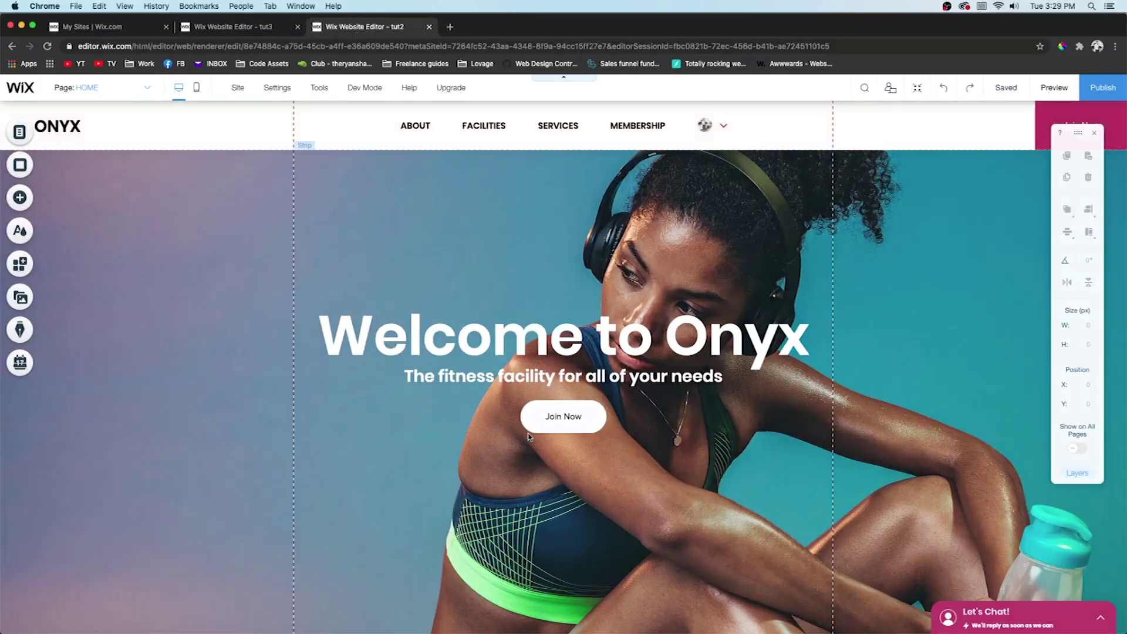
Back on the tut3 editor, add a blank Classic strip above the hero image
{"action": "scroll", "coordinate": [456, 360], "scroll_direction": "down", "scroll_amount": 5}
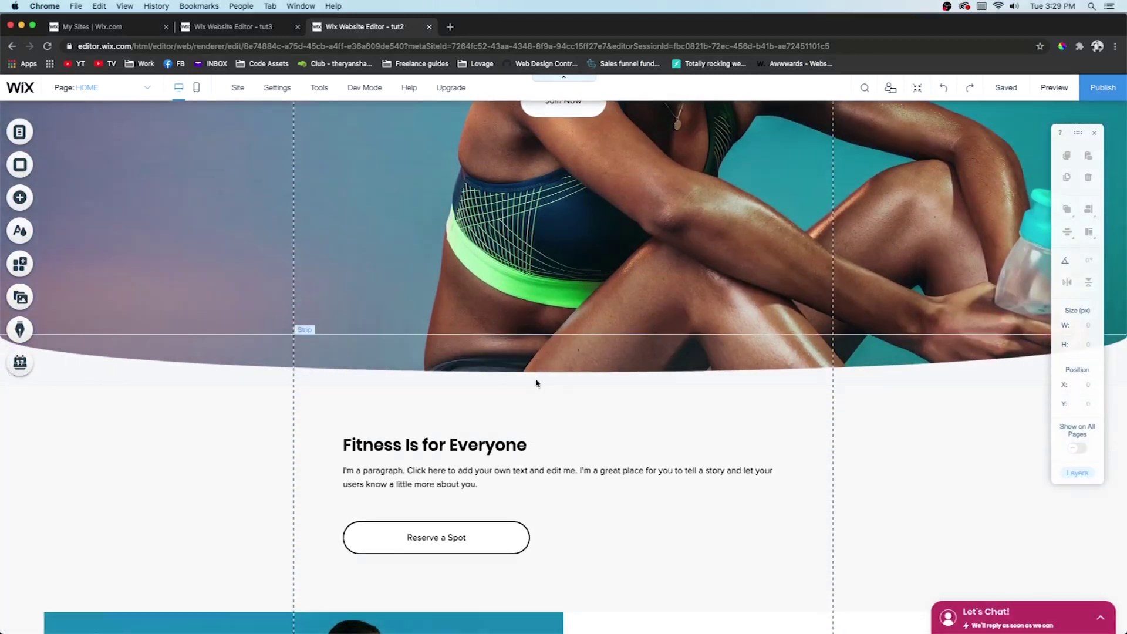
{"action": "left_click", "coordinate": [233, 26]}
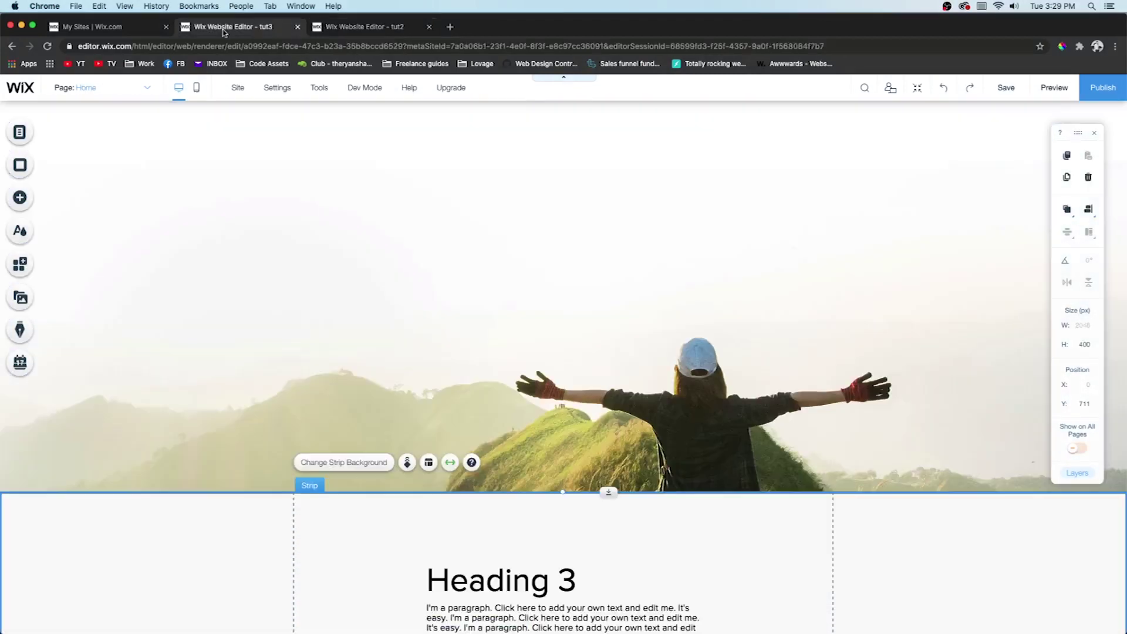
{"action": "left_click", "coordinate": [21, 199]}
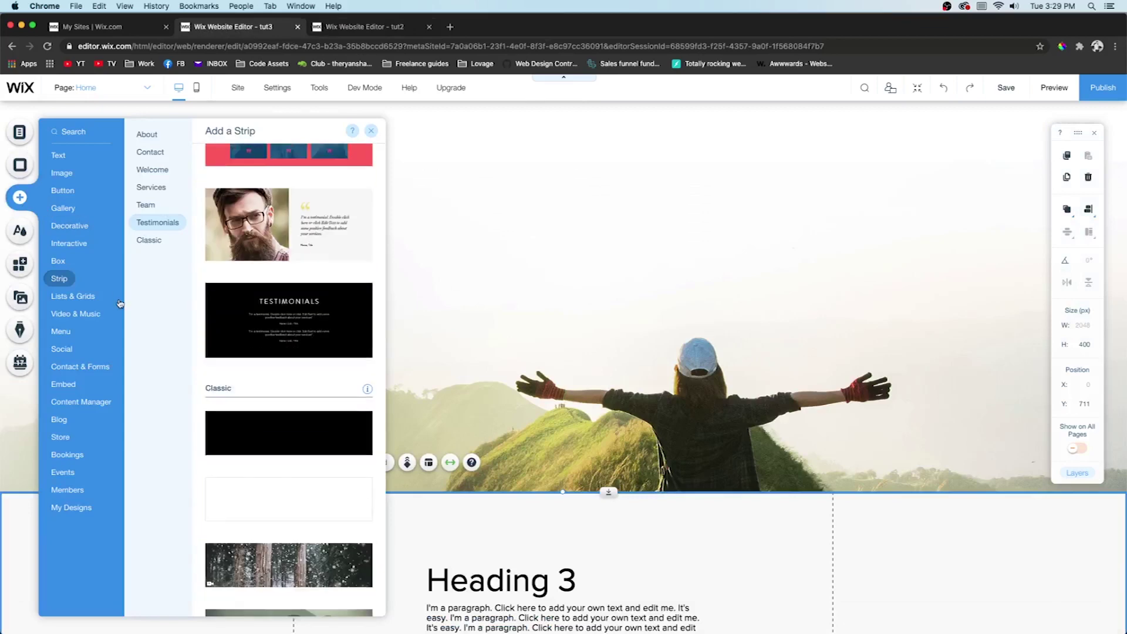
{"action": "left_click", "coordinate": [335, 516]}
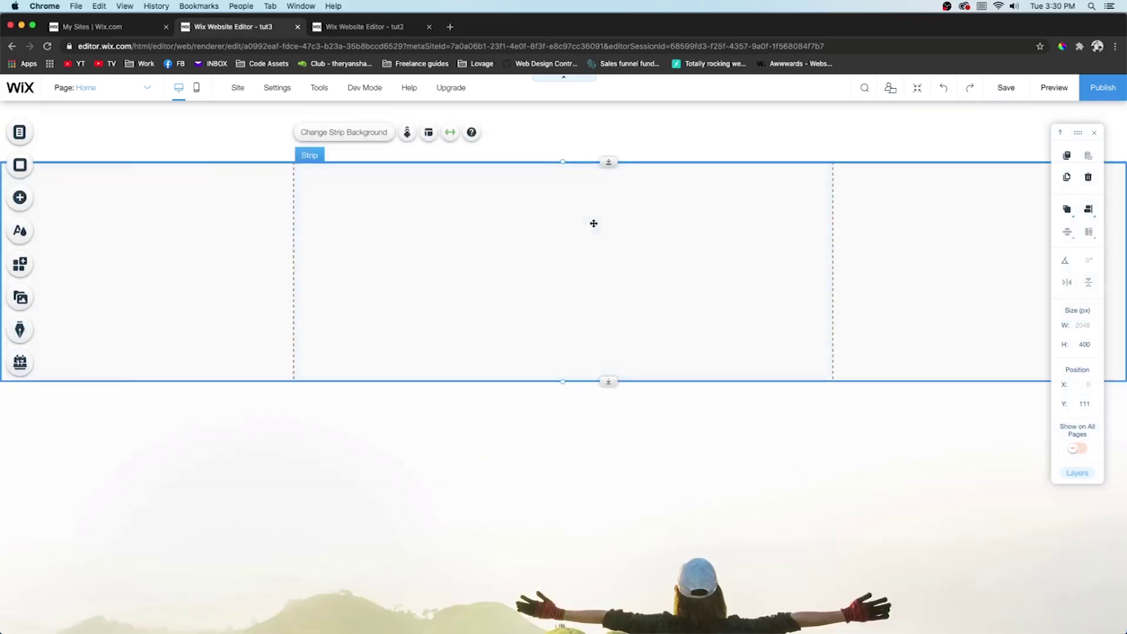
Set the top strip's background to the uploaded Rounded Border.png and open its image settings
{"action": "left_click", "coordinate": [370, 134]}
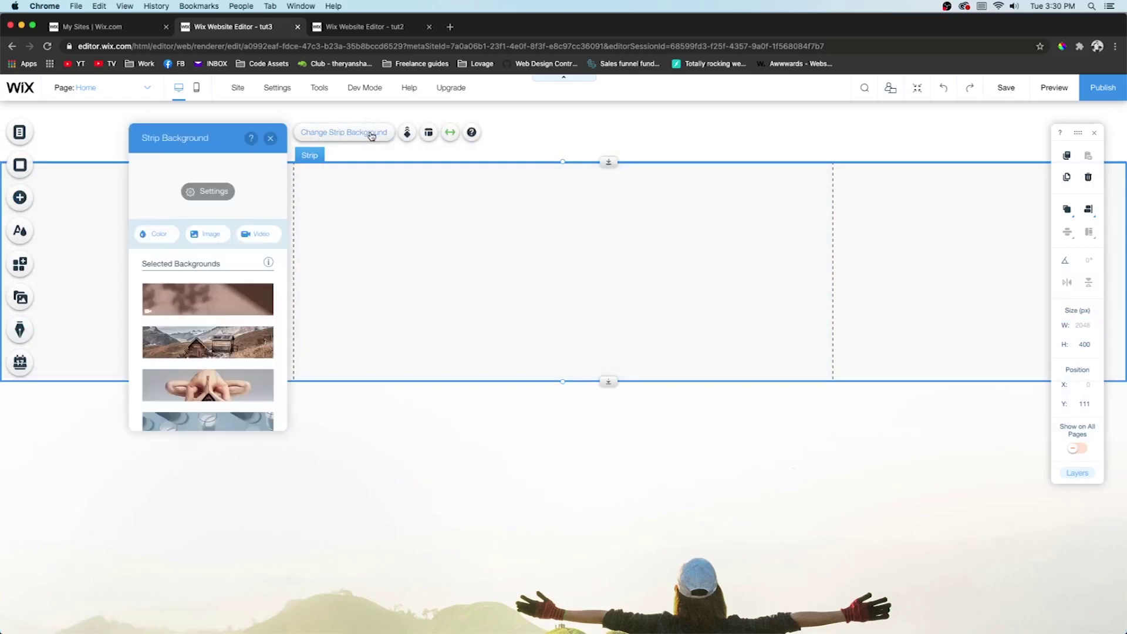
{"action": "left_click", "coordinate": [202, 236]}
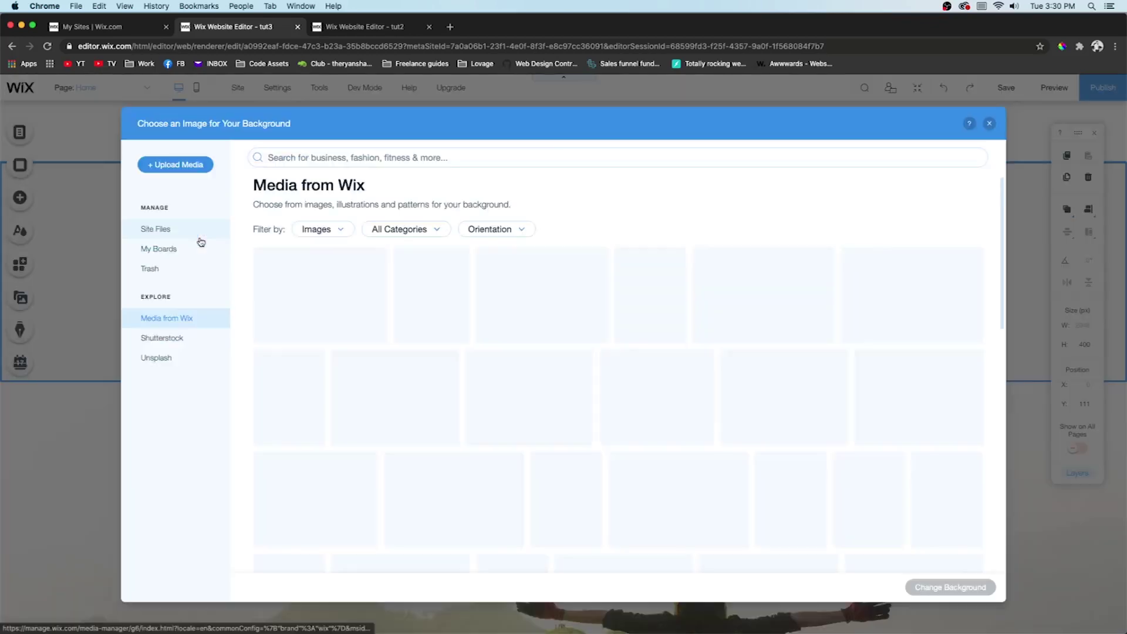
{"action": "left_click", "coordinate": [161, 230]}
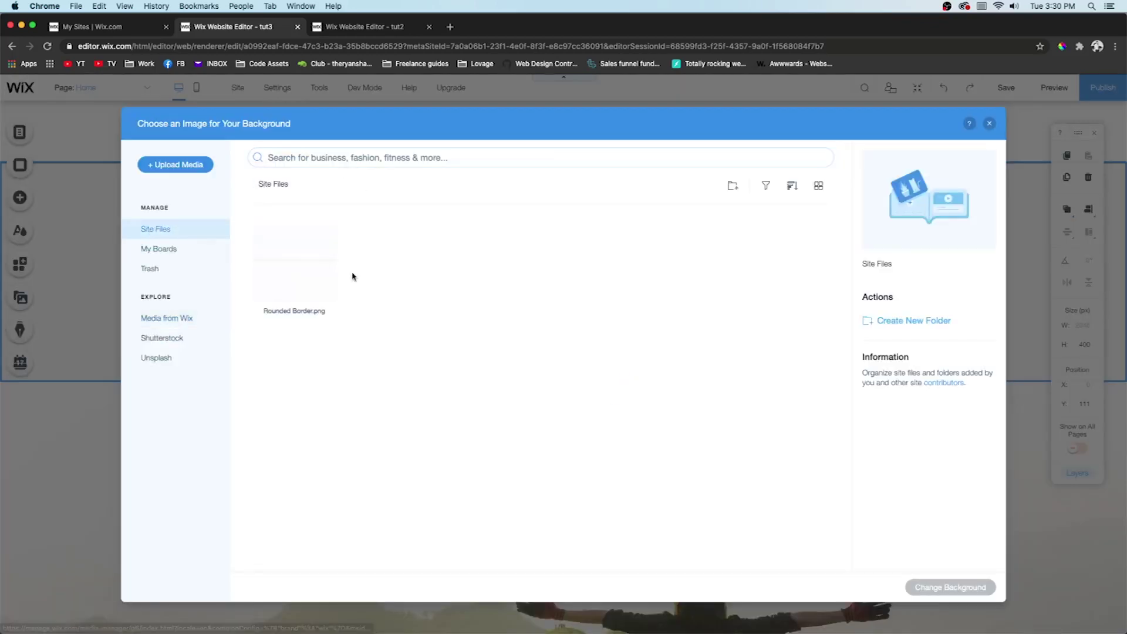
{"action": "double_click", "coordinate": [293, 274]}
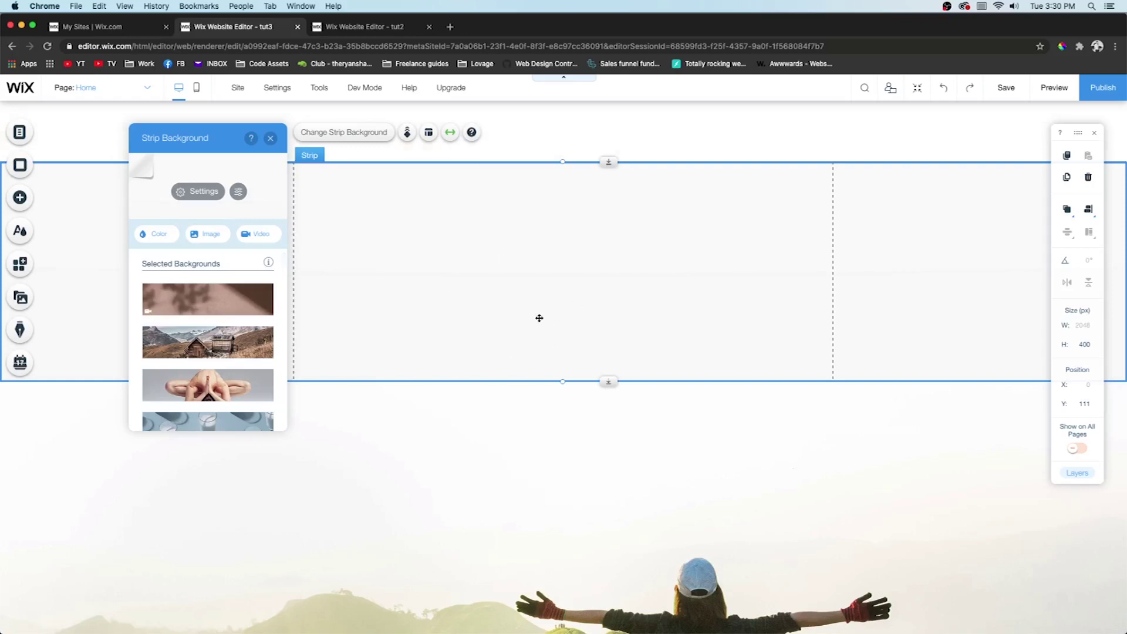
{"action": "left_click", "coordinate": [206, 197]}
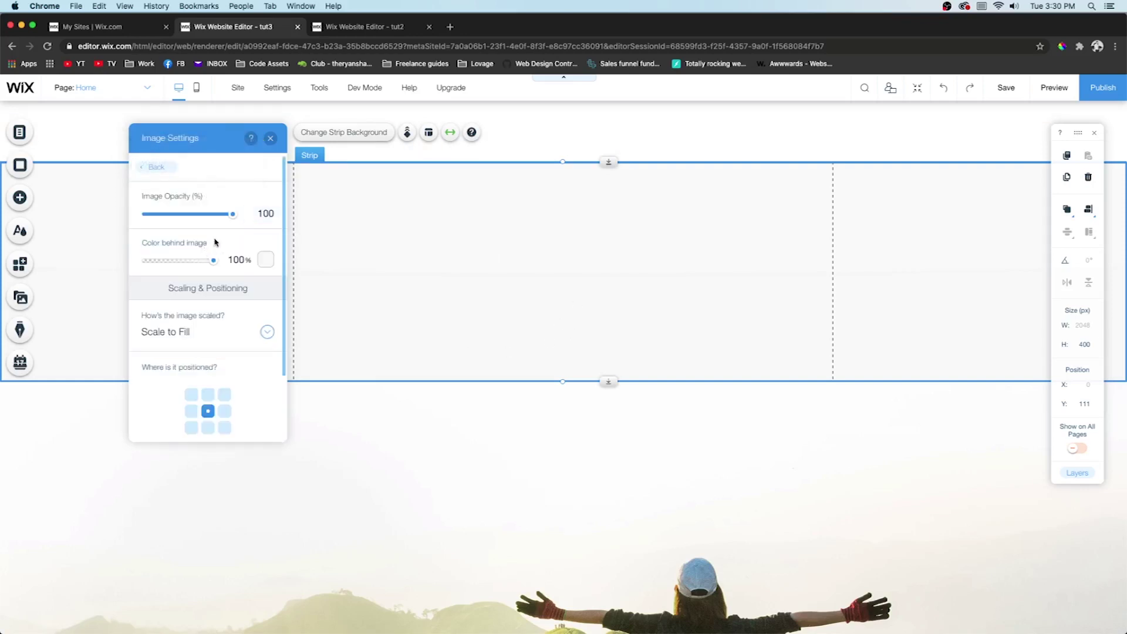
Set the colour behind the image to 0% and top-centre position, and shrink the strip to about 100 px tall
{"action": "left_click_drag", "start_coordinate": [181, 266], "coordinate": [105, 265]}
{"action": "left_click", "coordinate": [209, 397]}
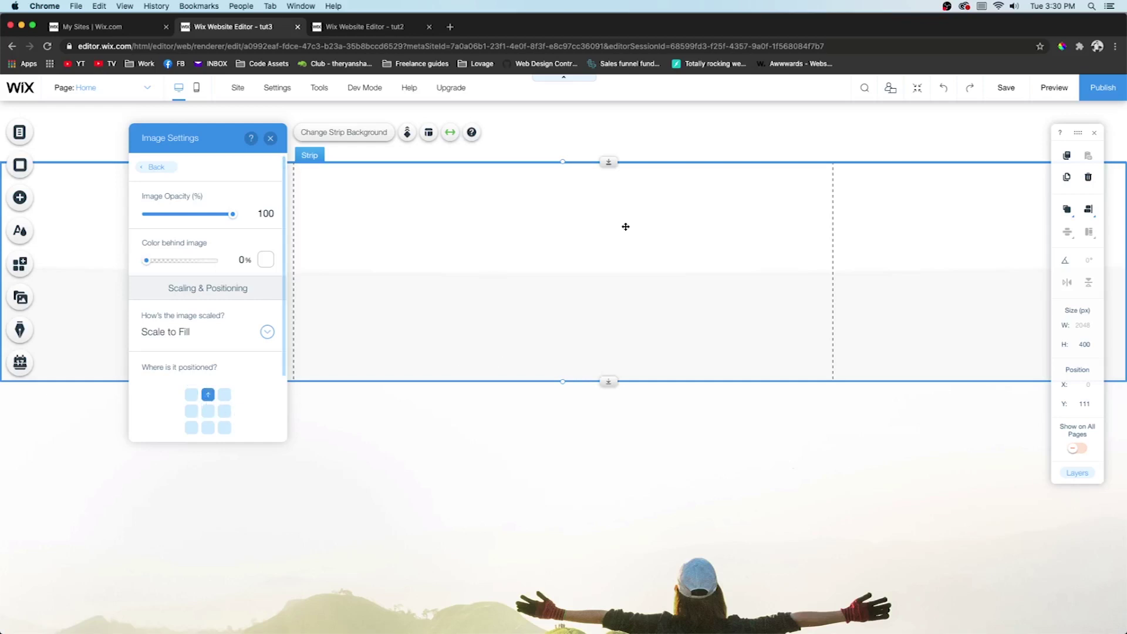
{"action": "left_click_drag", "start_coordinate": [562, 163], "coordinate": [562, 328]}
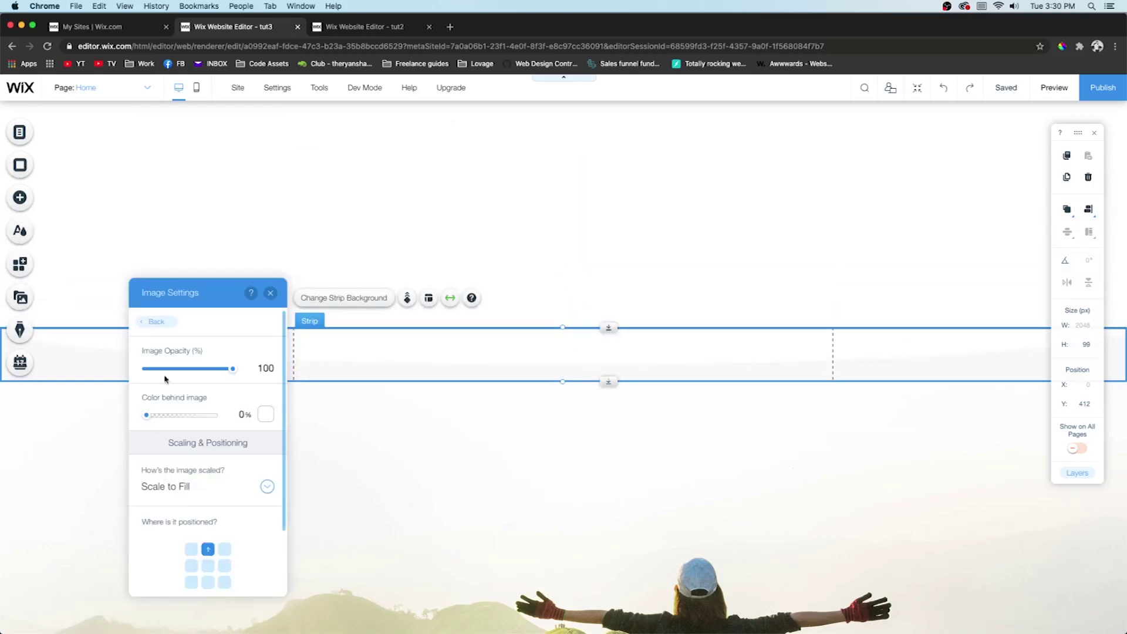
Move the rounded-border strip onto the hero's bottom edge, bring it forward, and preview the page
{"action": "scroll", "coordinate": [725, 337], "scroll_direction": "down", "scroll_amount": 5}
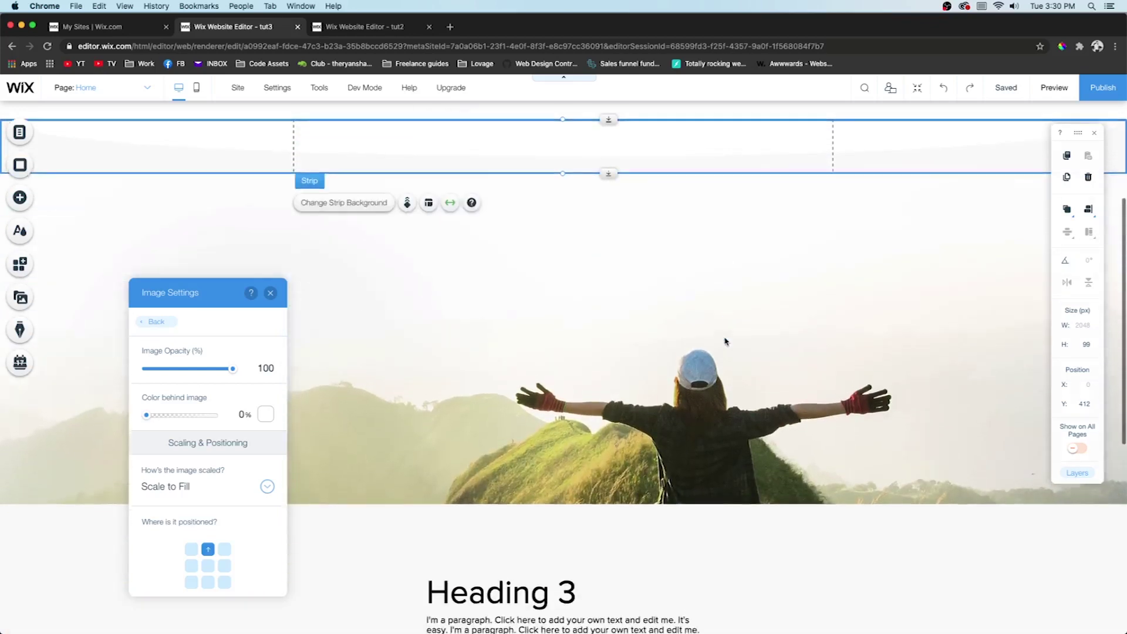
{"action": "left_click_drag", "start_coordinate": [715, 212], "coordinate": [705, 545]}
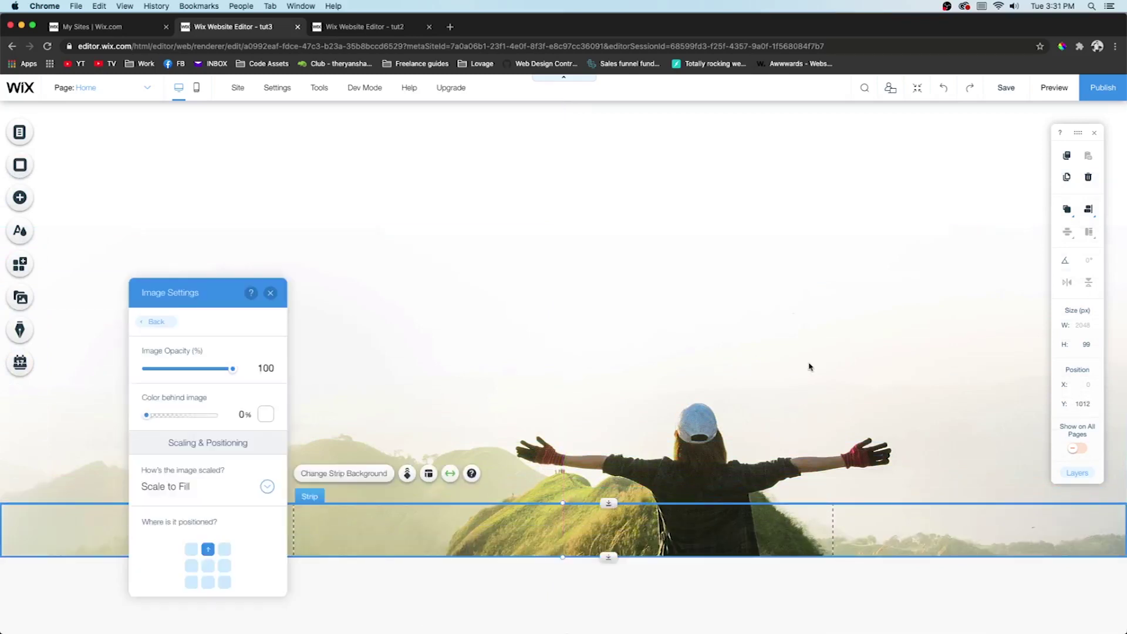
{"action": "left_click", "coordinate": [1067, 210]}
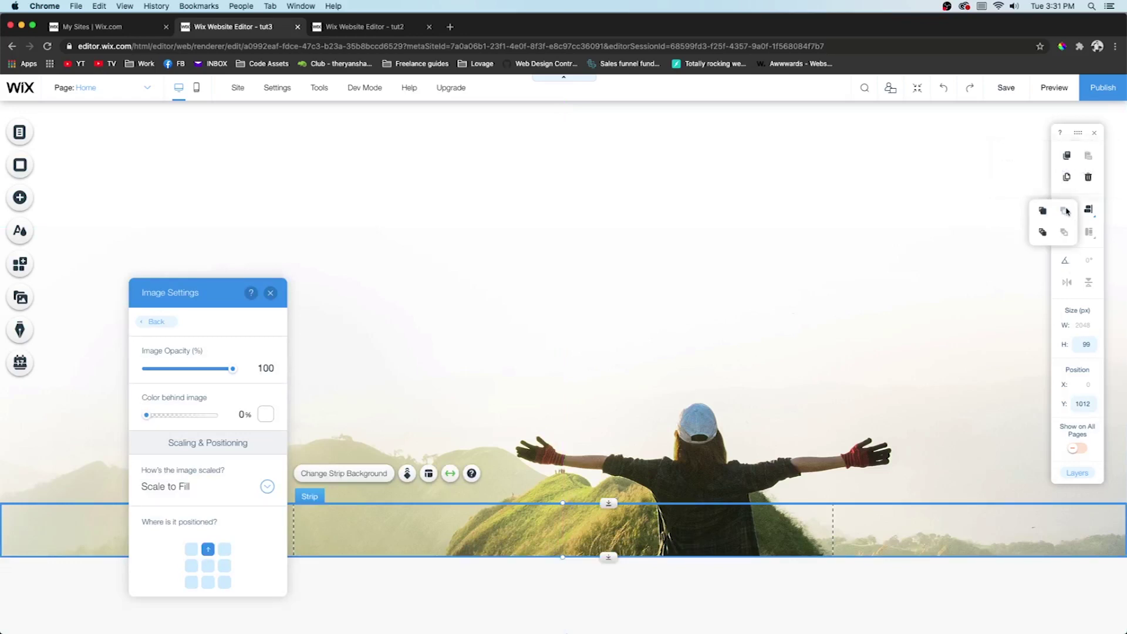
{"action": "left_click", "coordinate": [1043, 235]}
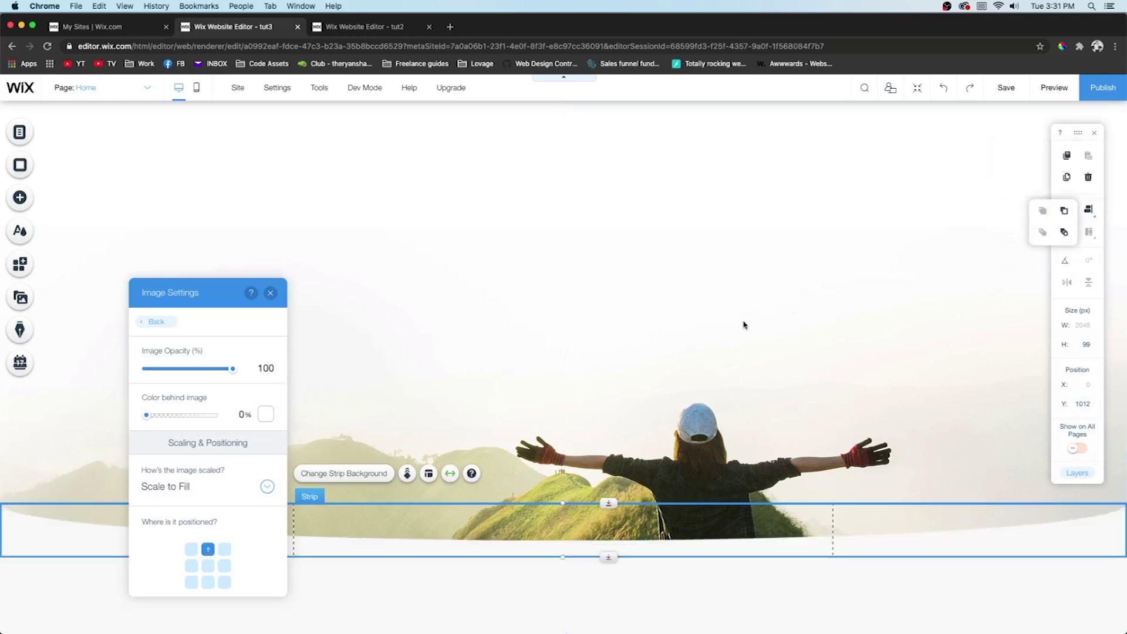
{"action": "left_click", "coordinate": [1055, 89]}
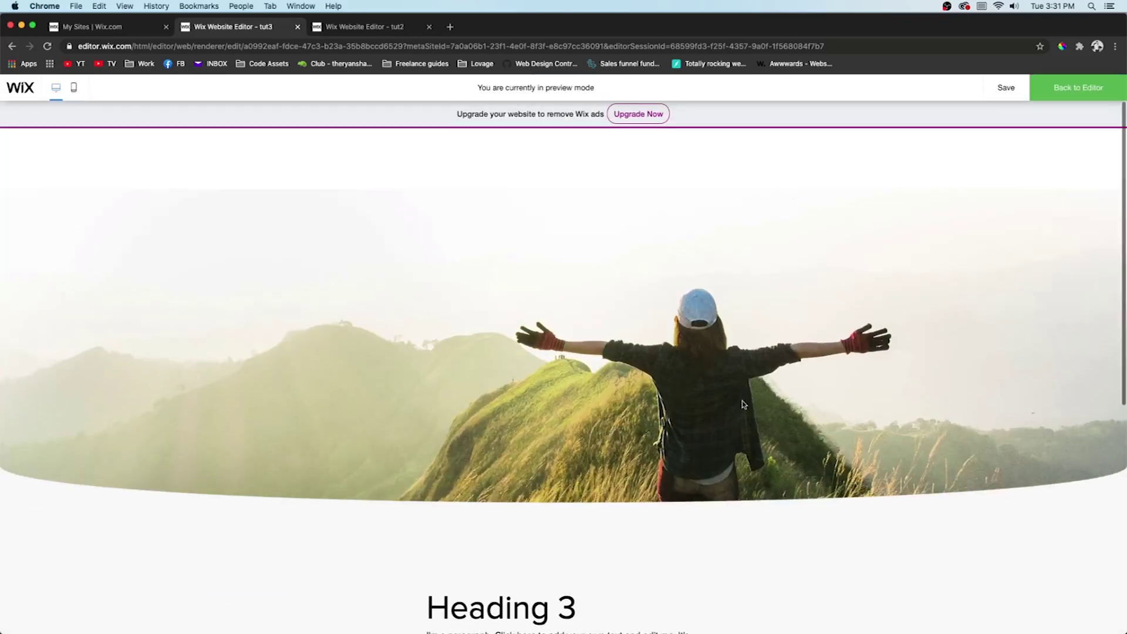
Scroll through the preview, exit to the editor, then flip to the Onyx tab and back to tut3
{"action": "scroll", "coordinate": [742, 404], "scroll_direction": "down", "scroll_amount": 6}
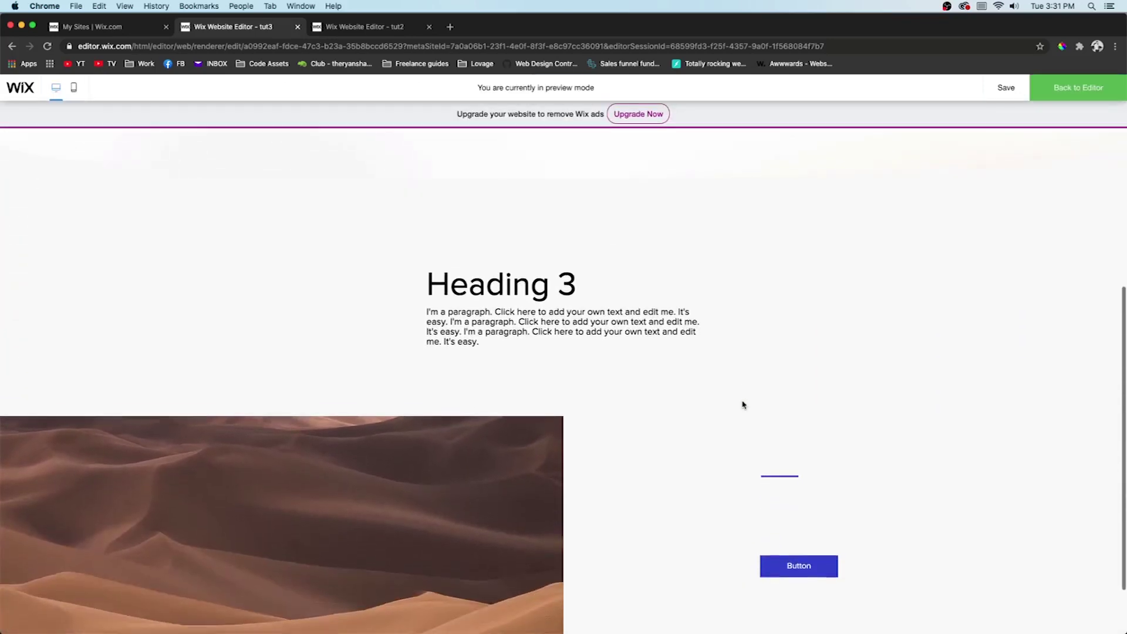
{"action": "scroll", "coordinate": [743, 404], "scroll_direction": "up", "scroll_amount": 5}
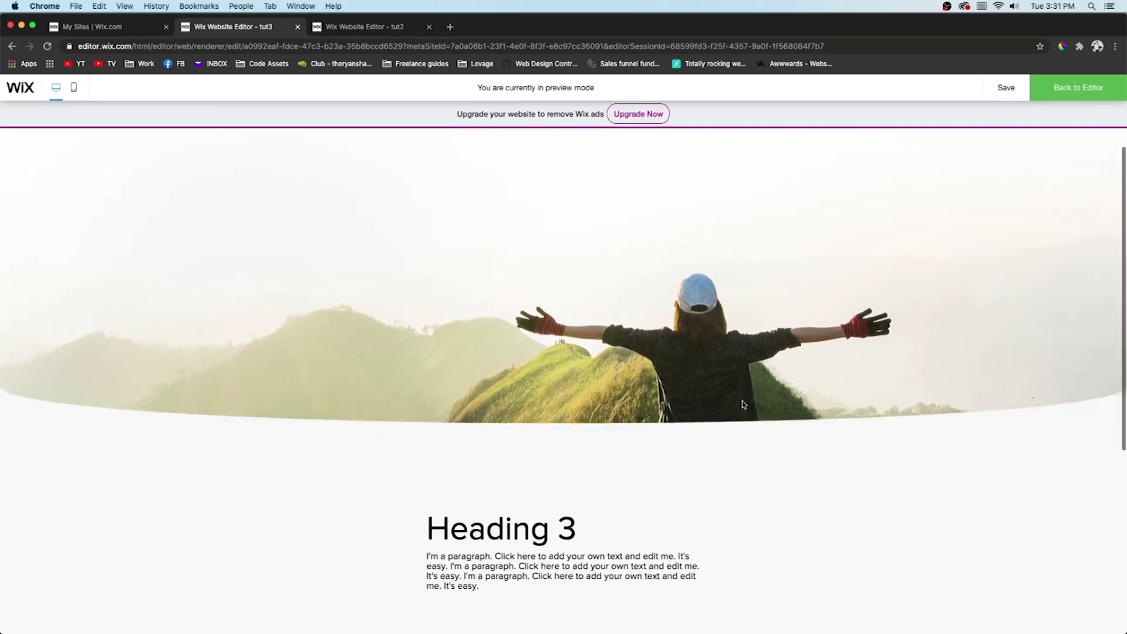
{"action": "scroll", "coordinate": [743, 404], "scroll_direction": "down", "scroll_amount": 3}
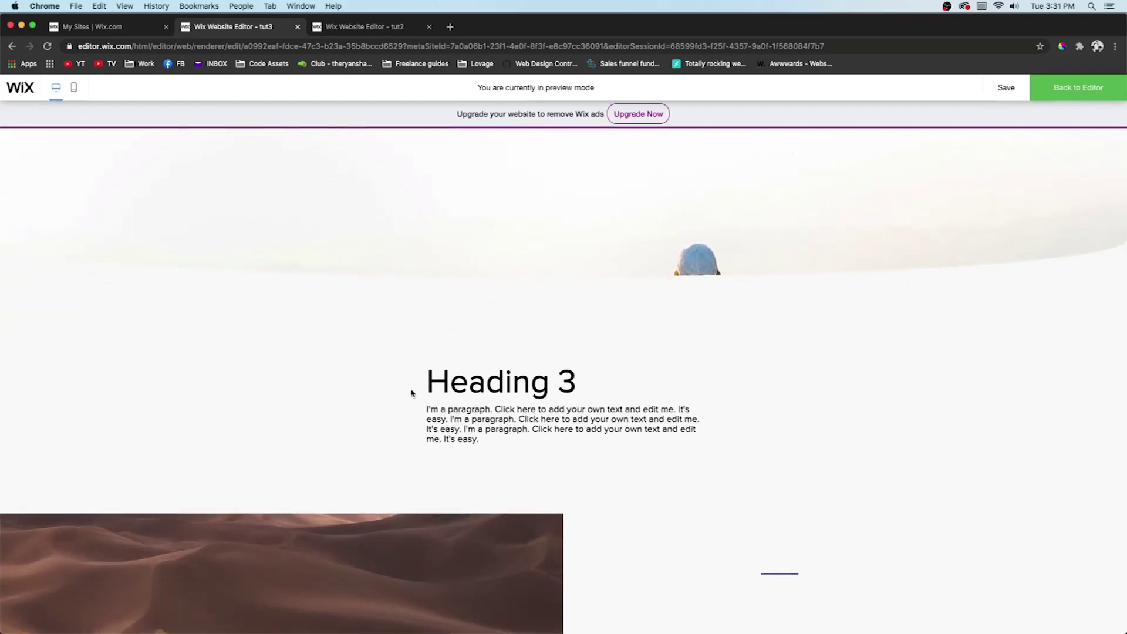
{"action": "key", "text": "Escape"}
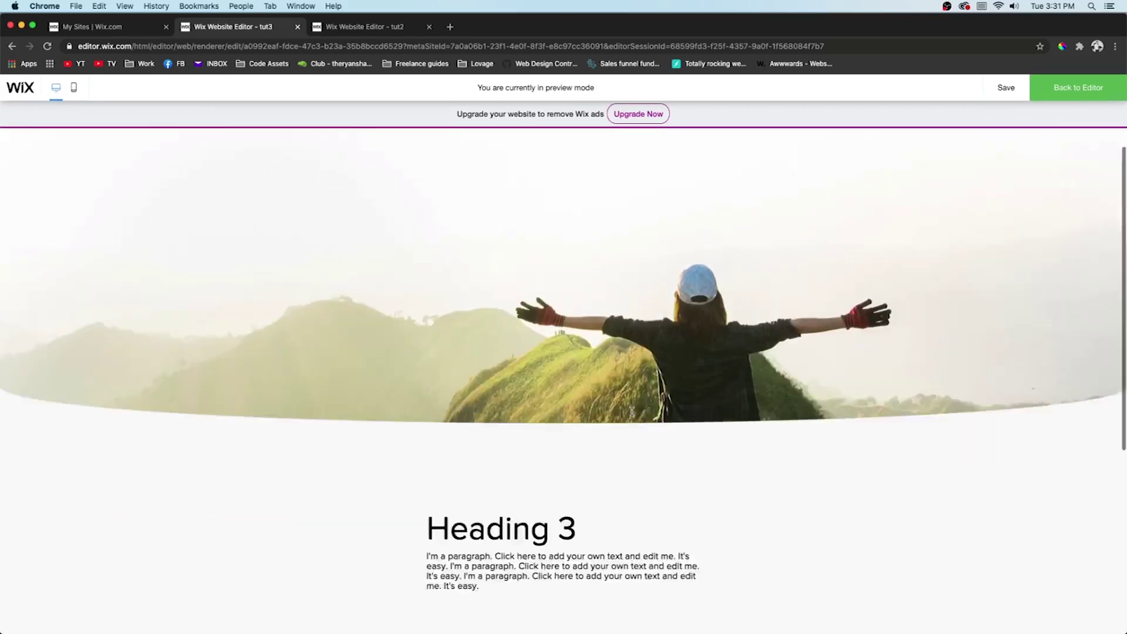
{"action": "left_click", "coordinate": [359, 27]}
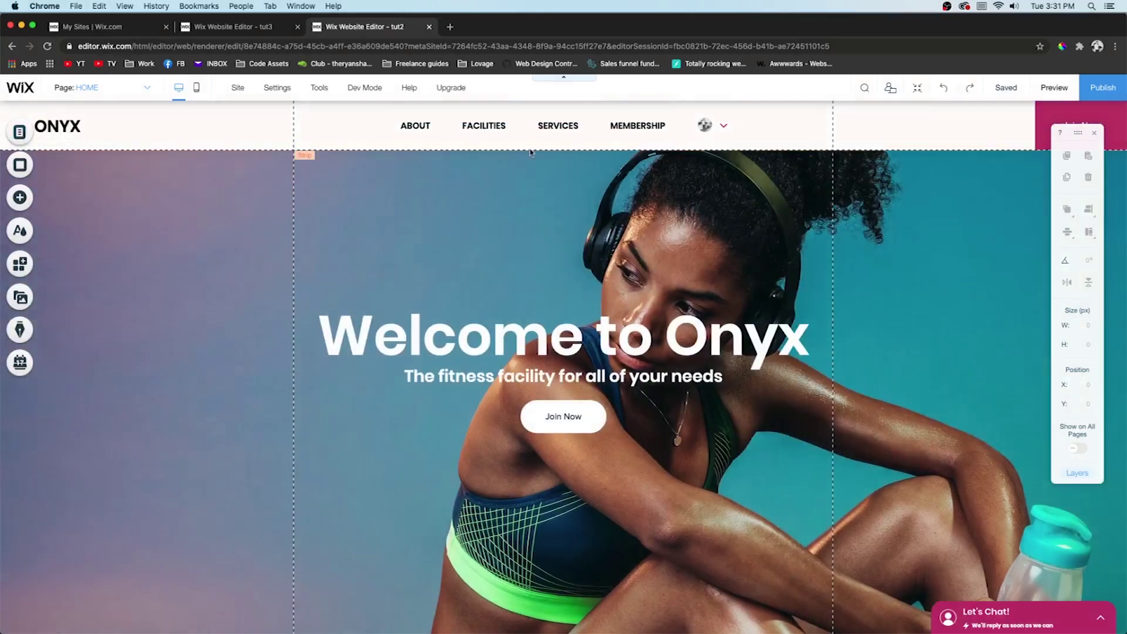
{"action": "left_click", "coordinate": [219, 27]}
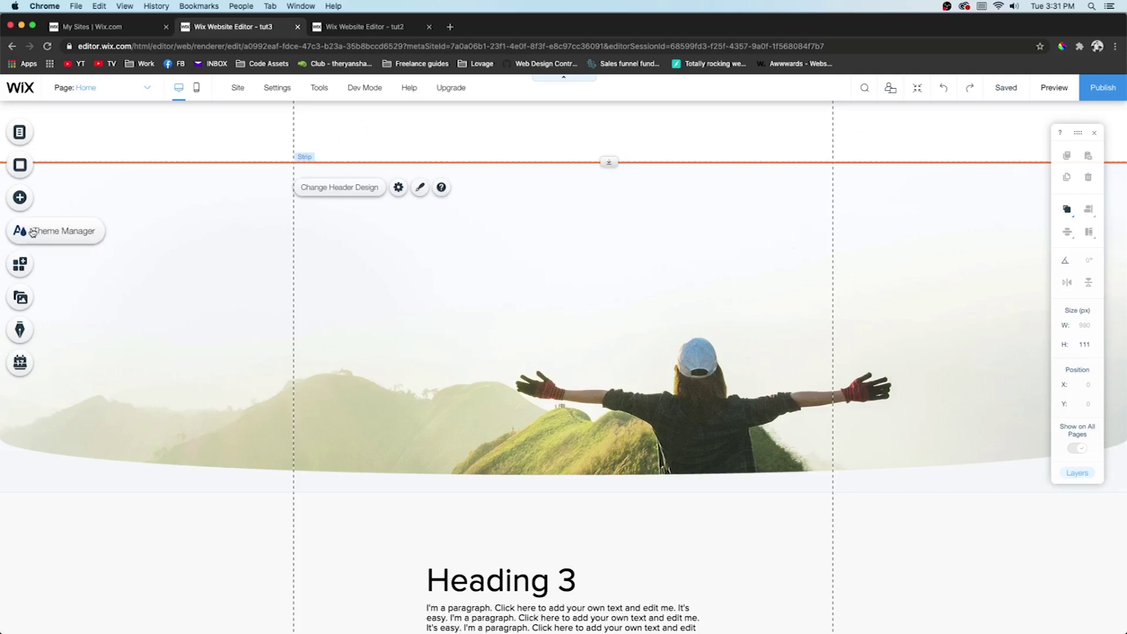
Add a blank strip to the page just below the header
{"action": "scroll", "coordinate": [429, 429], "scroll_direction": "down", "scroll_amount": 7}
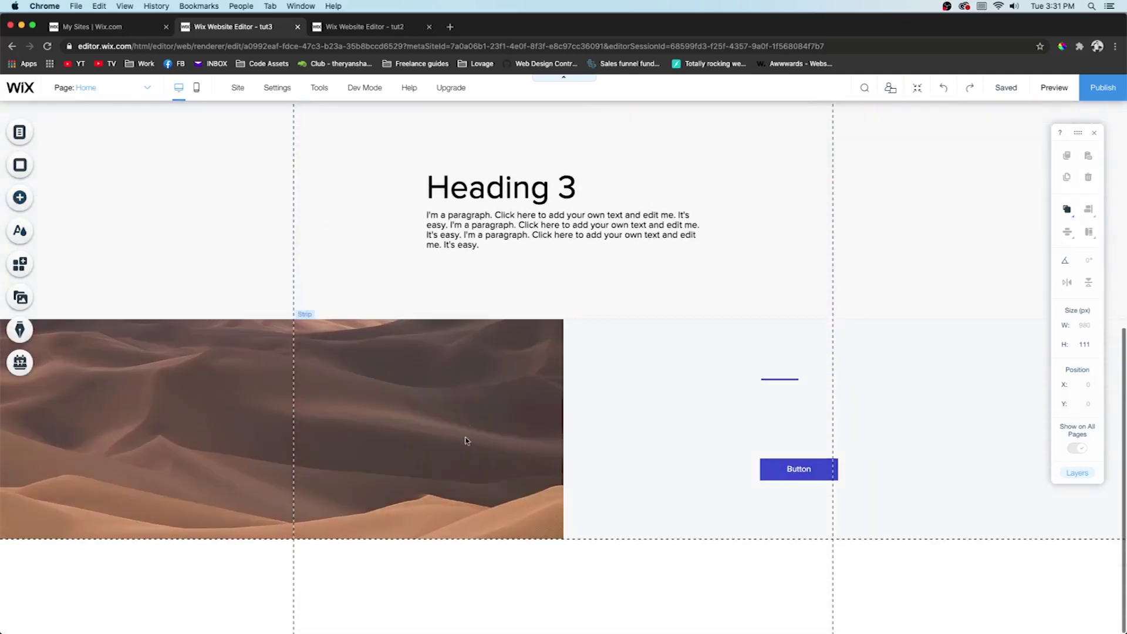
{"action": "scroll", "coordinate": [617, 456], "scroll_direction": "up", "scroll_amount": 7}
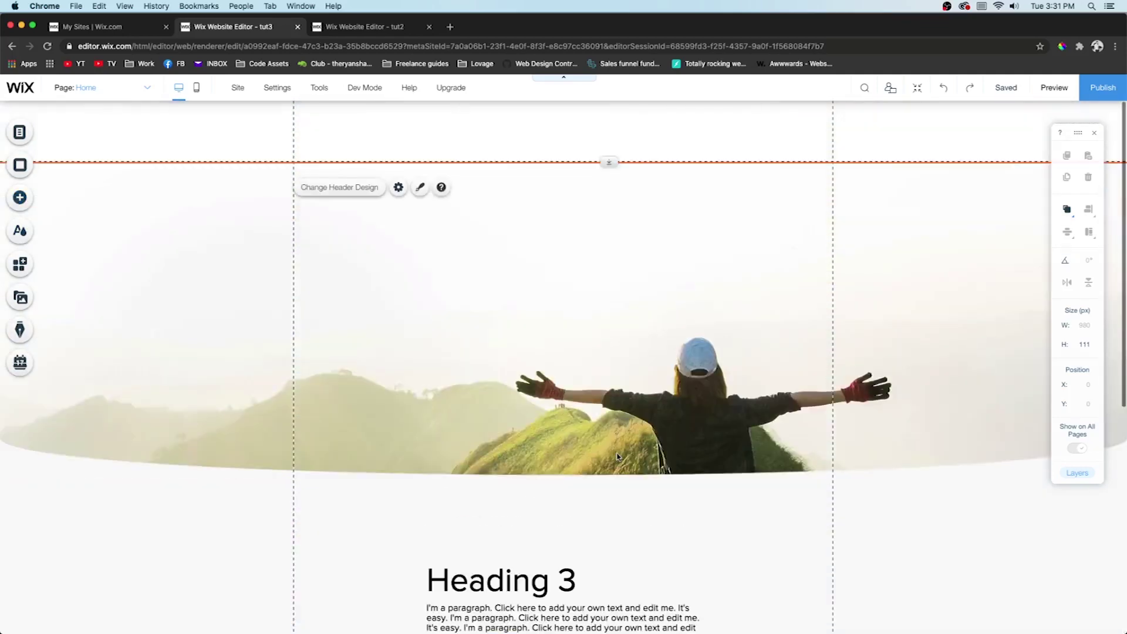
{"action": "left_click", "coordinate": [20, 198]}
{"action": "left_click", "coordinate": [60, 278]}
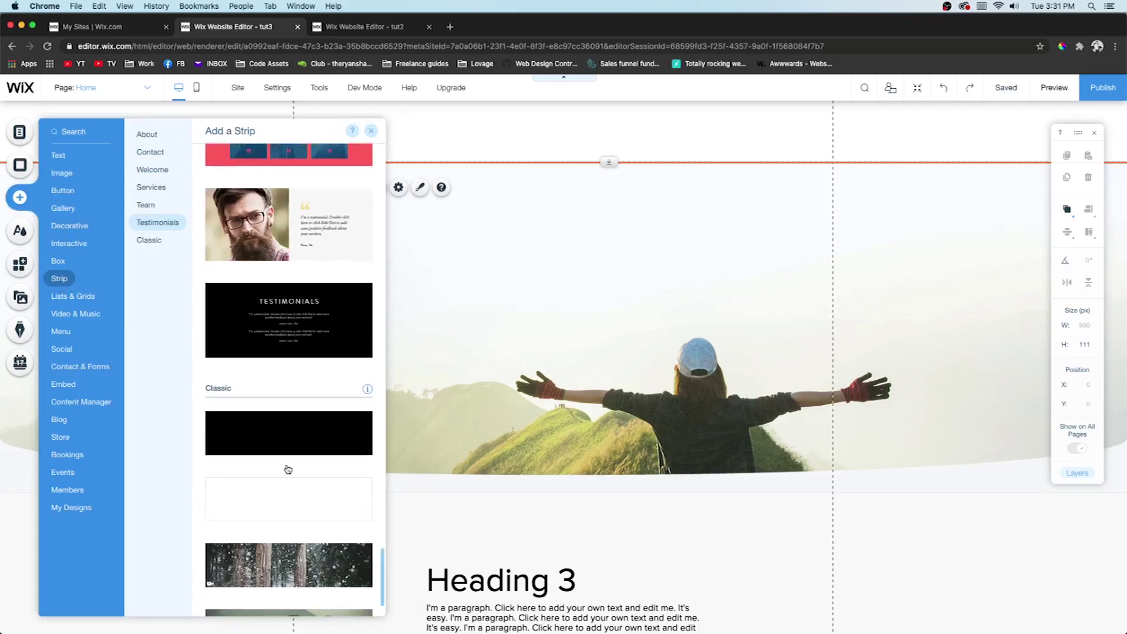
{"action": "left_click_drag", "start_coordinate": [290, 501], "coordinate": [588, 207]}
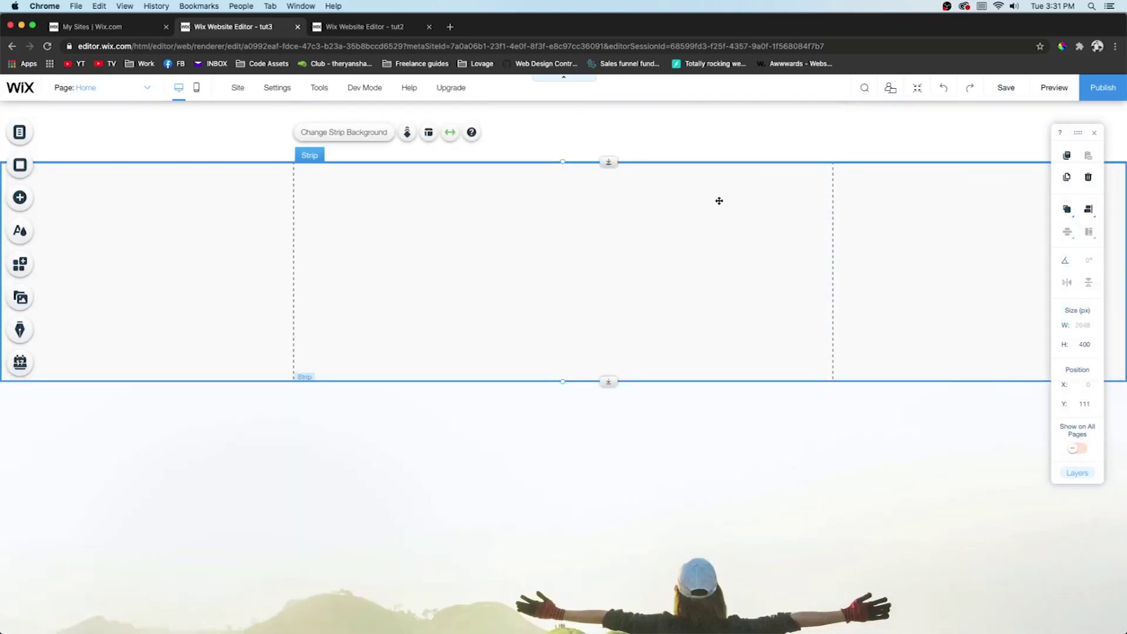
{"action": "left_click", "coordinate": [600, 132]}
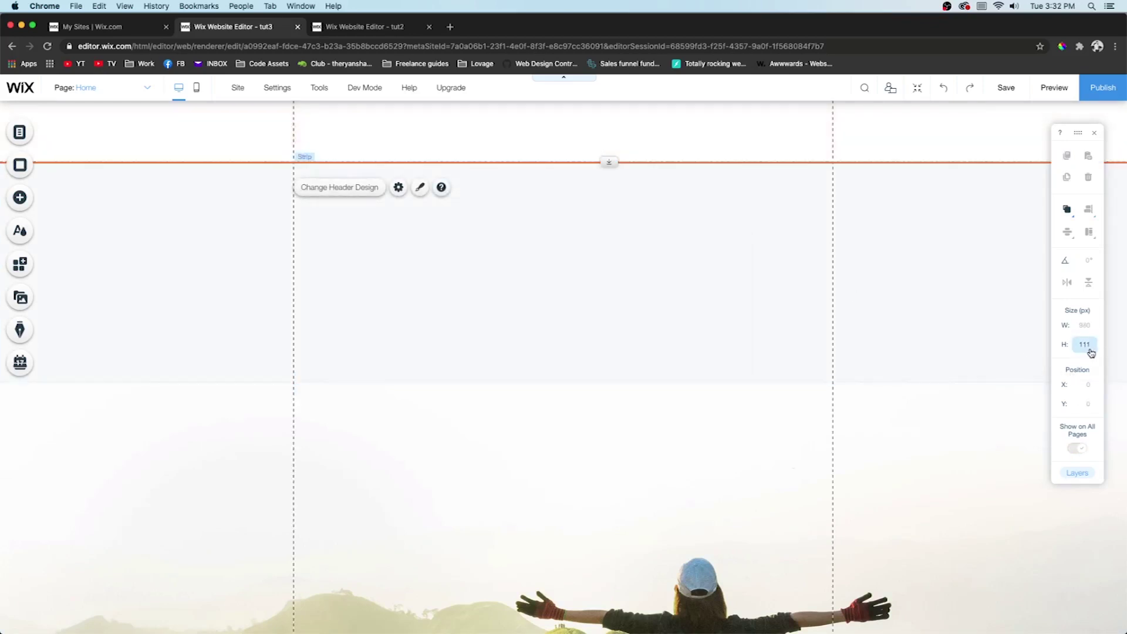
{"action": "left_click", "coordinate": [656, 276]}
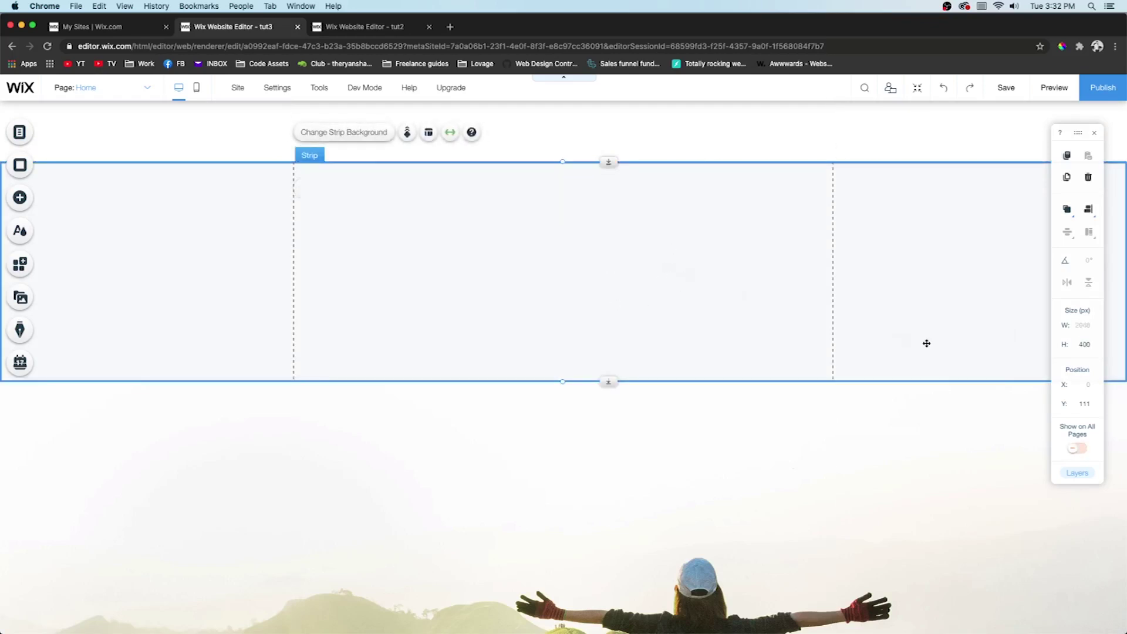
Set the new strip's height to 111 px, move it up and attach it to the header
{"action": "left_click", "coordinate": [1090, 344]}
{"action": "type", "text": "111"}
{"action": "key", "text": "Return"}
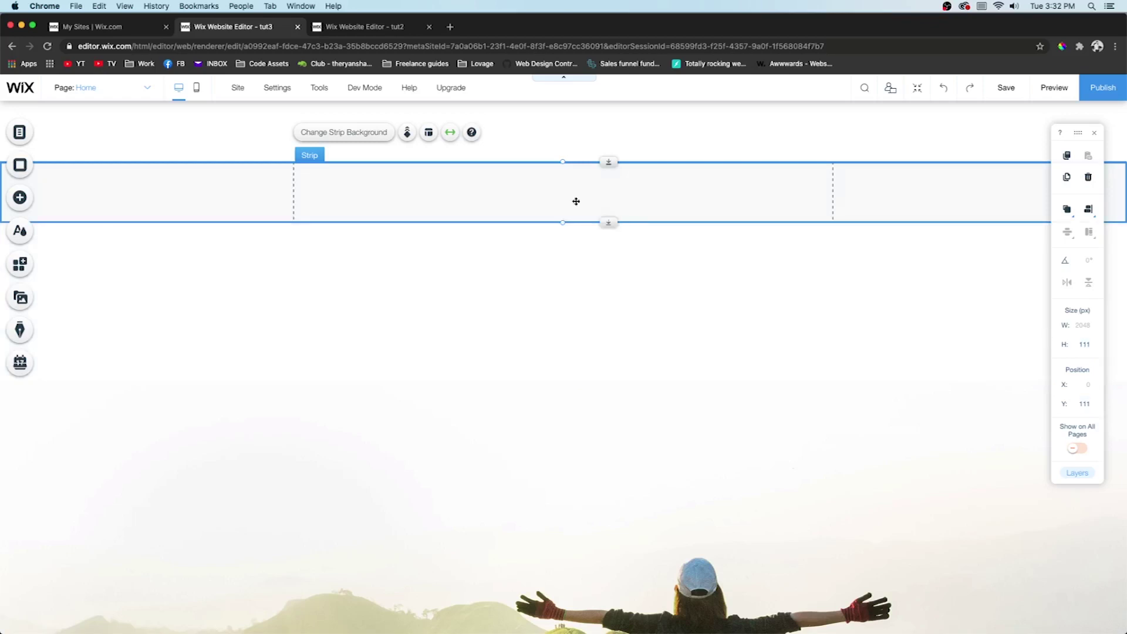
{"action": "left_click_drag", "start_coordinate": [549, 182], "coordinate": [550, 122]}
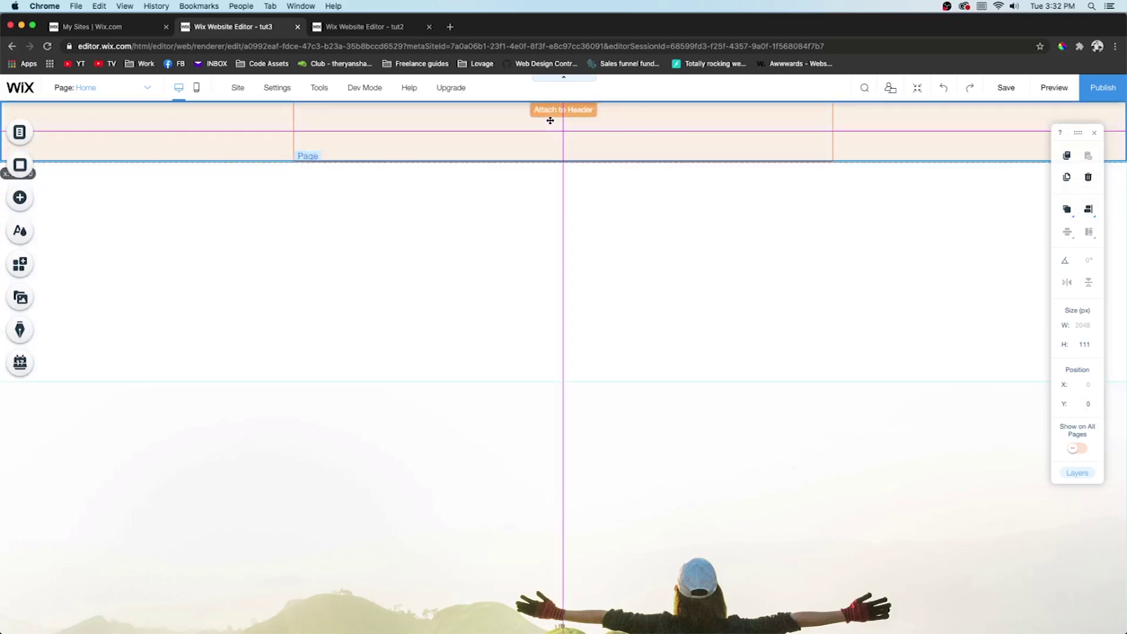
{"action": "left_click_drag", "start_coordinate": [551, 120], "coordinate": [552, 119]}
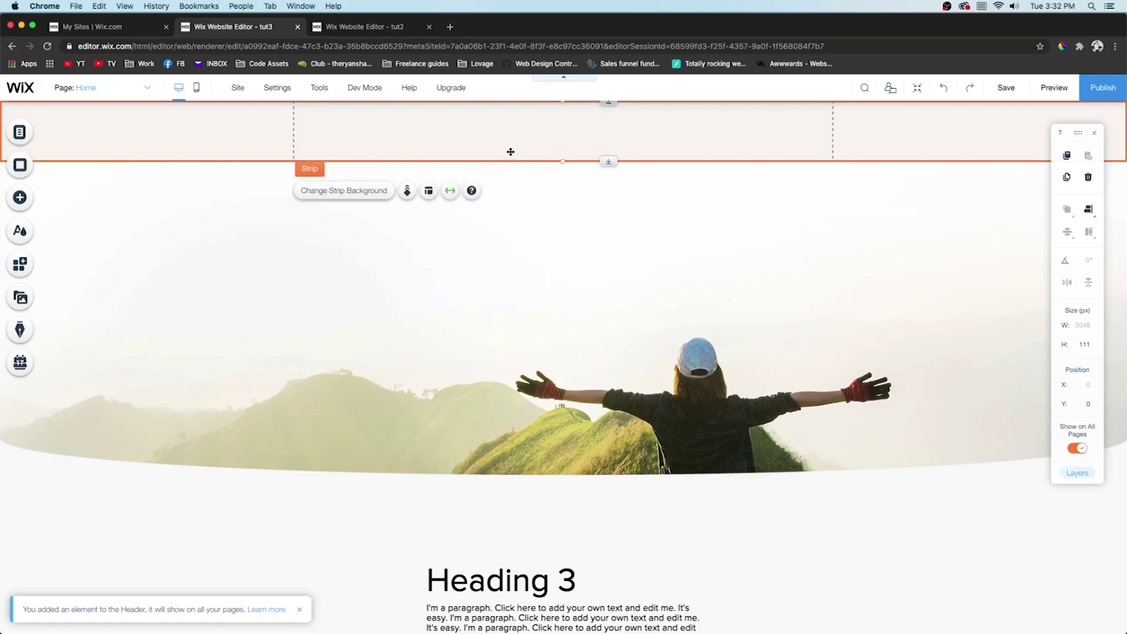
{"action": "left_click", "coordinate": [428, 191]}
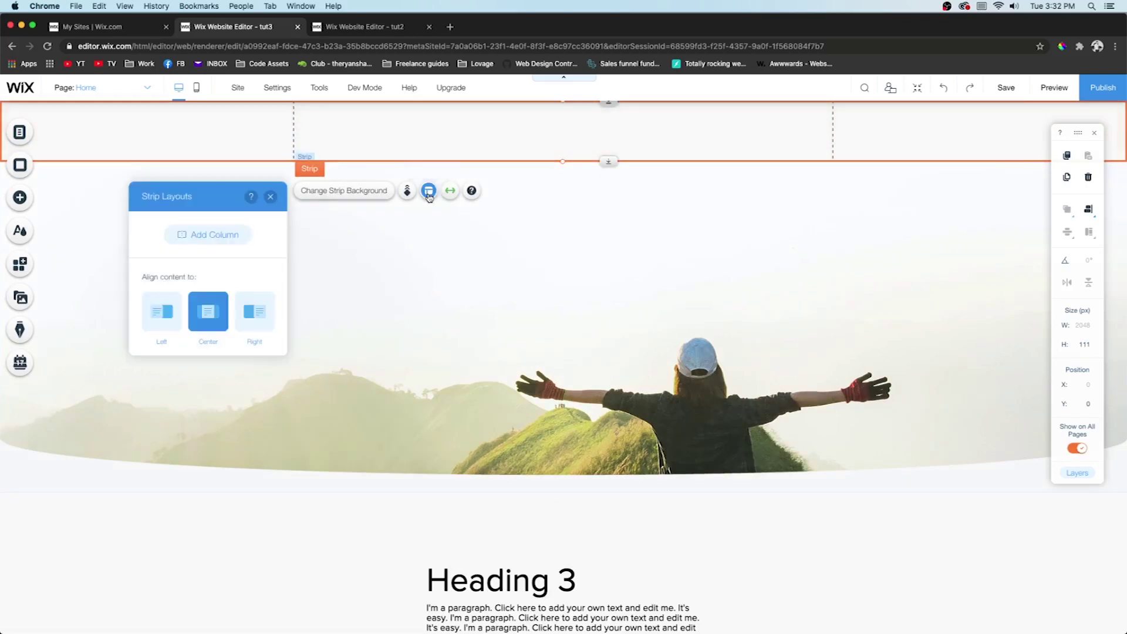
Split the header strip into two columns and set the left column's layout to Left
{"action": "left_click", "coordinate": [211, 238]}
{"action": "left_click", "coordinate": [327, 125]}
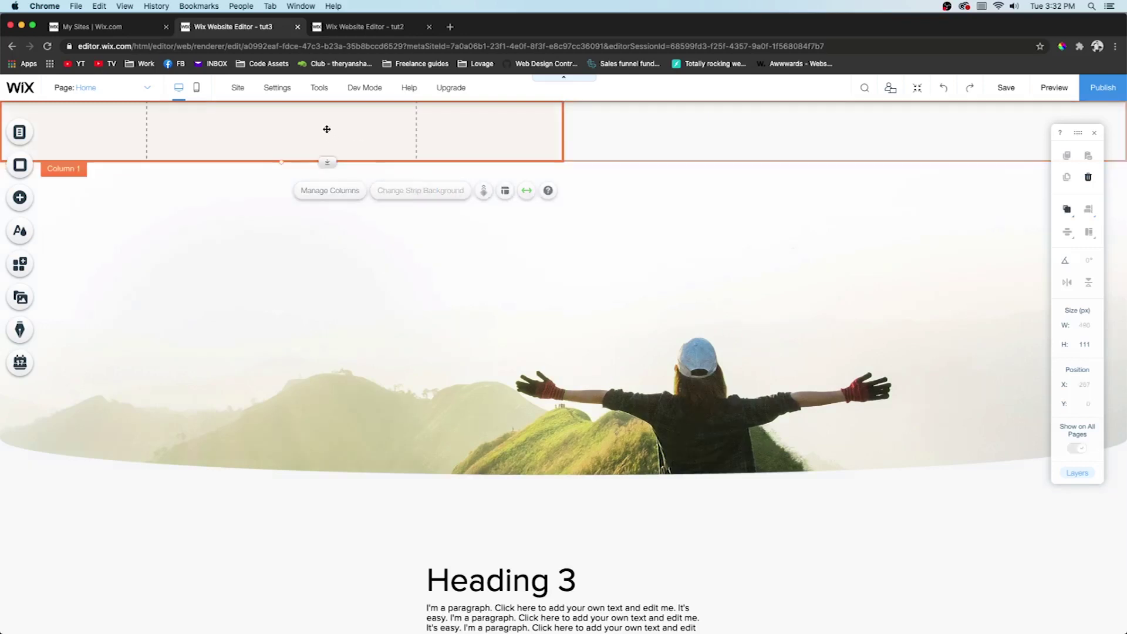
{"action": "left_click", "coordinate": [866, 126]}
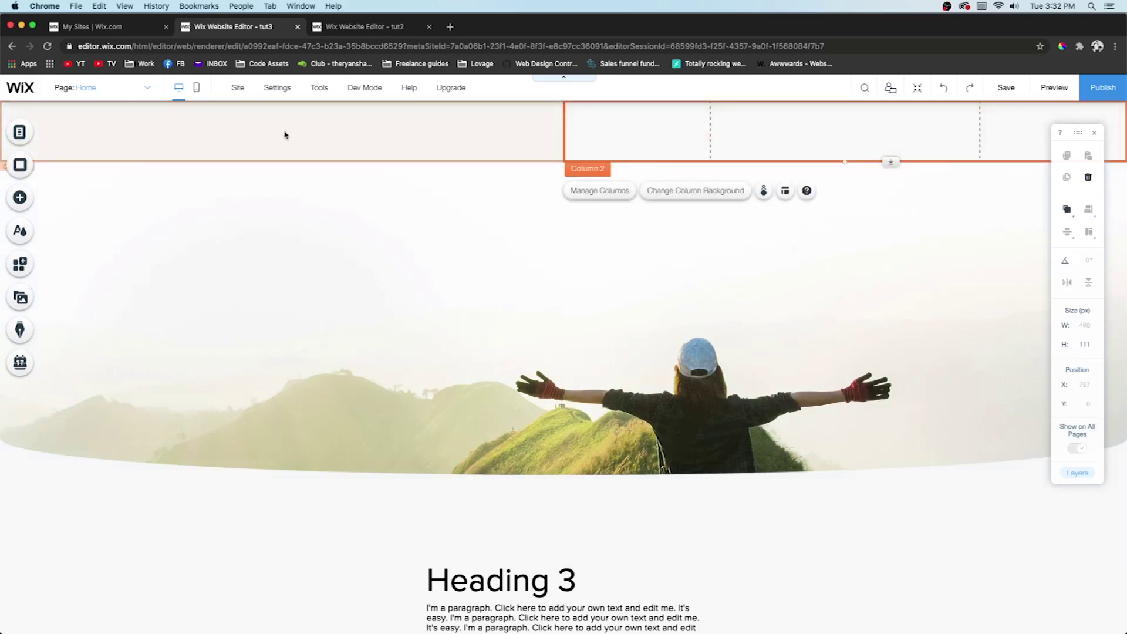
{"action": "left_click", "coordinate": [226, 129]}
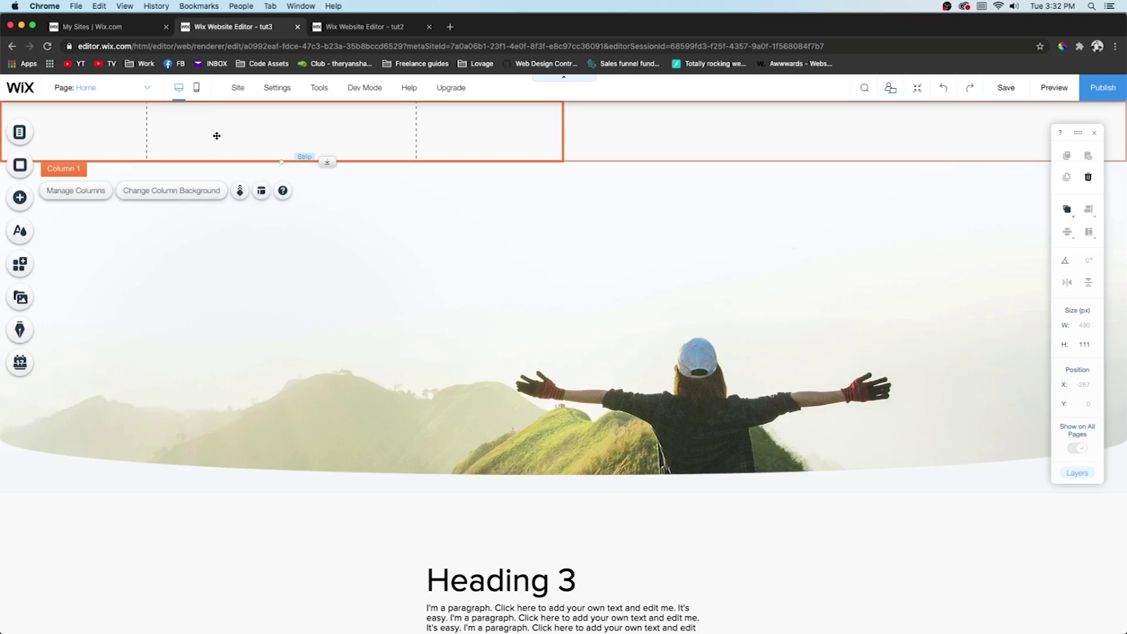
{"action": "left_click", "coordinate": [262, 197]}
{"action": "left_click", "coordinate": [612, 236]}
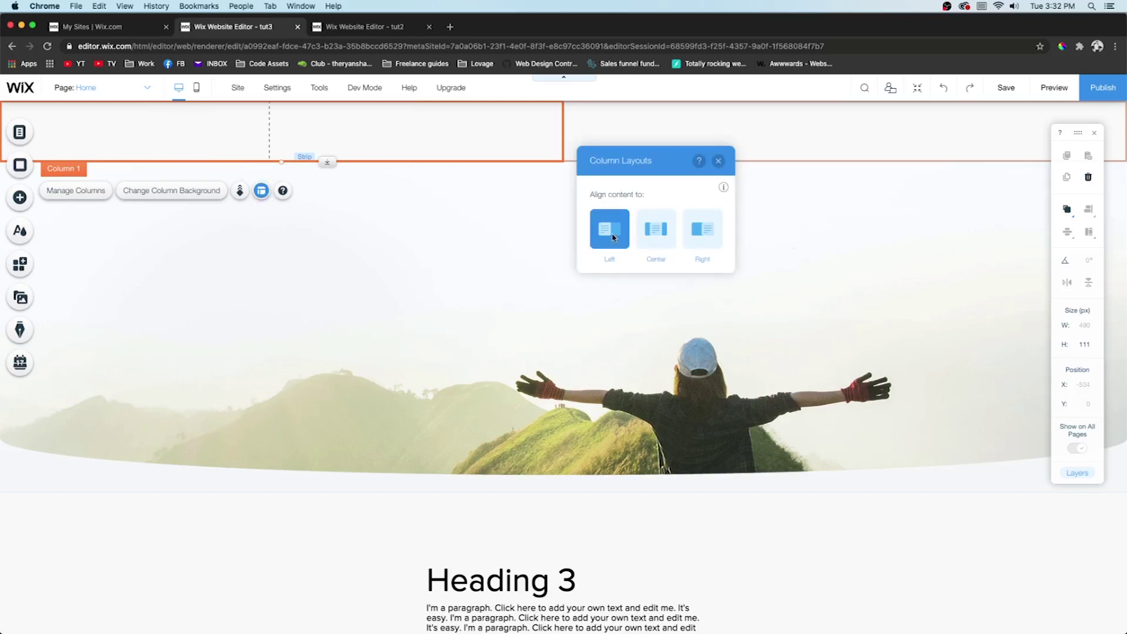
Set the right column's layout to Right
{"action": "left_click", "coordinate": [831, 121]}
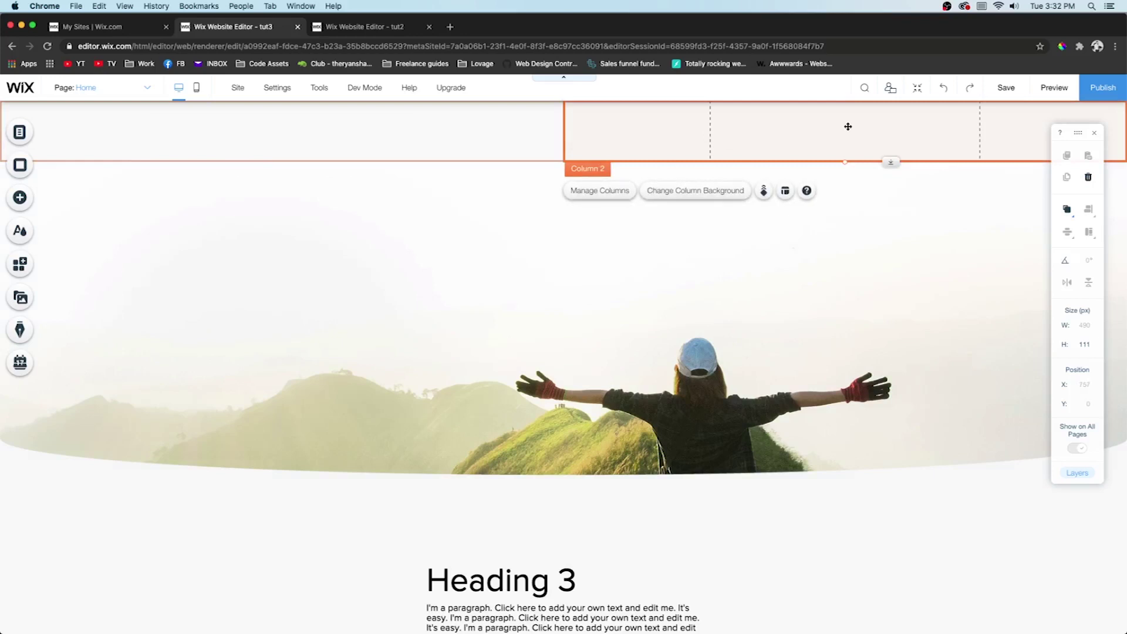
{"action": "left_click", "coordinate": [785, 191]}
{"action": "left_click", "coordinate": [517, 230]}
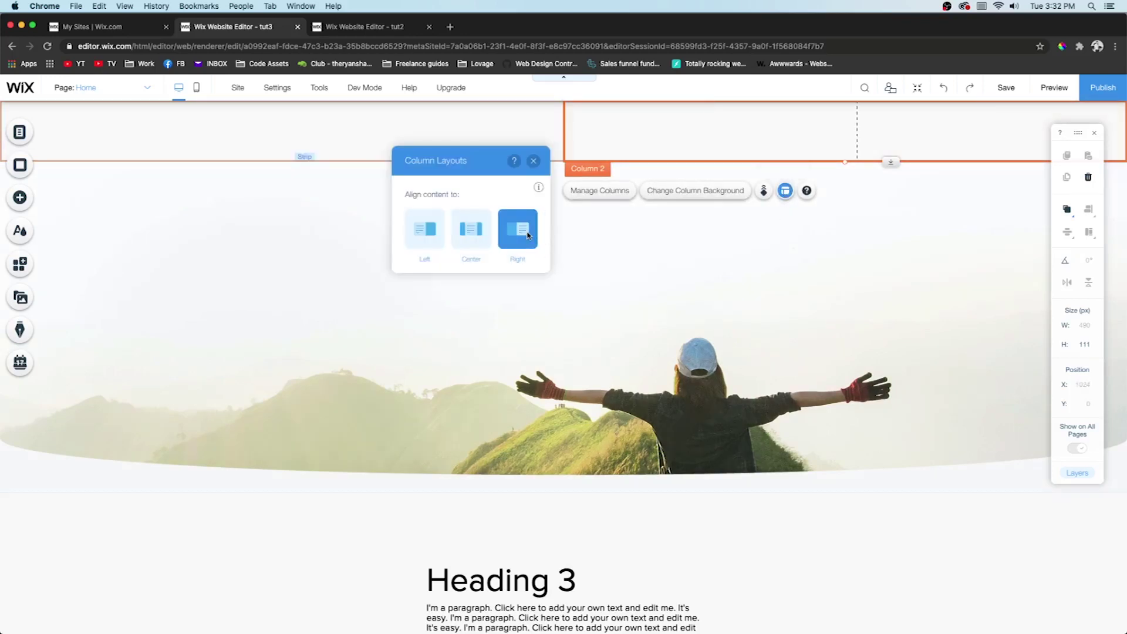
{"action": "left_click", "coordinate": [178, 134]}
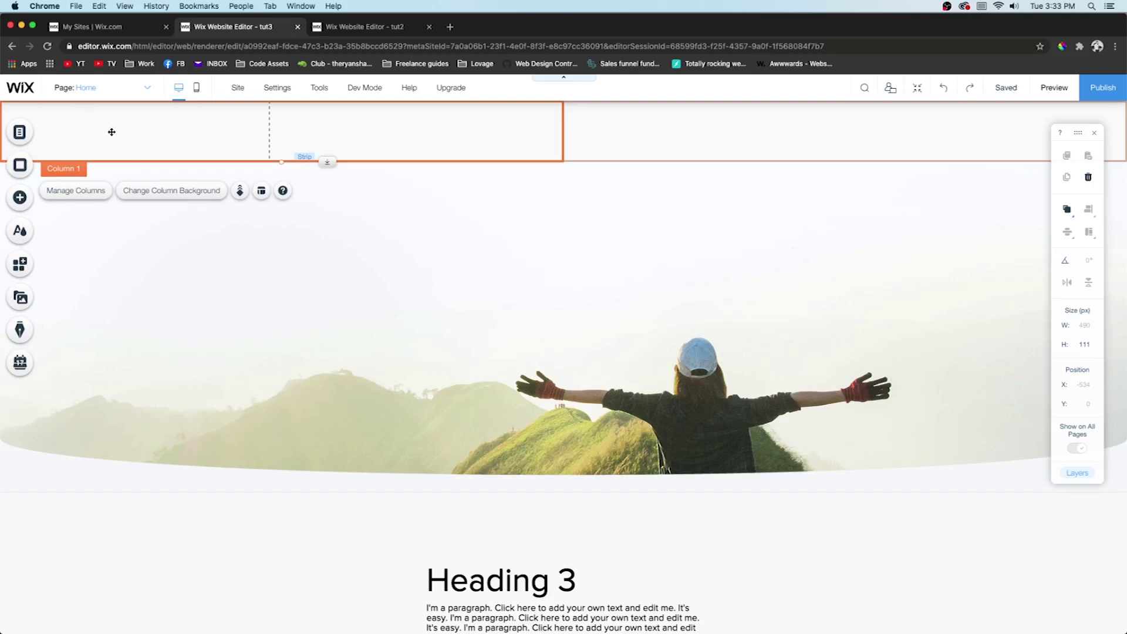
{"action": "left_click", "coordinate": [944, 133]}
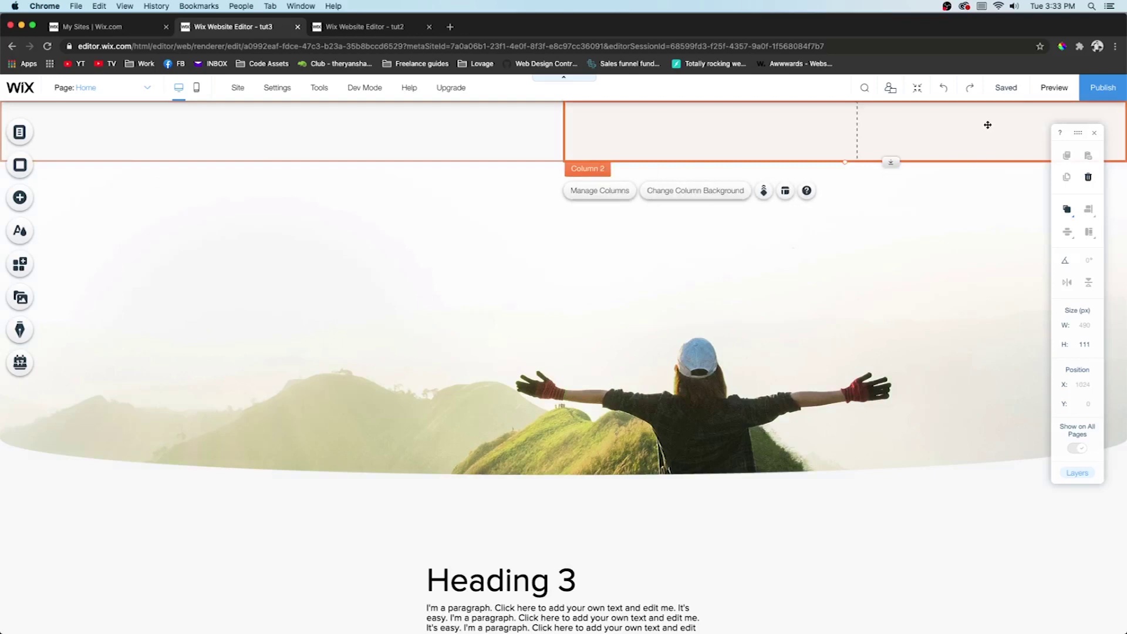
{"action": "left_click", "coordinate": [146, 131]}
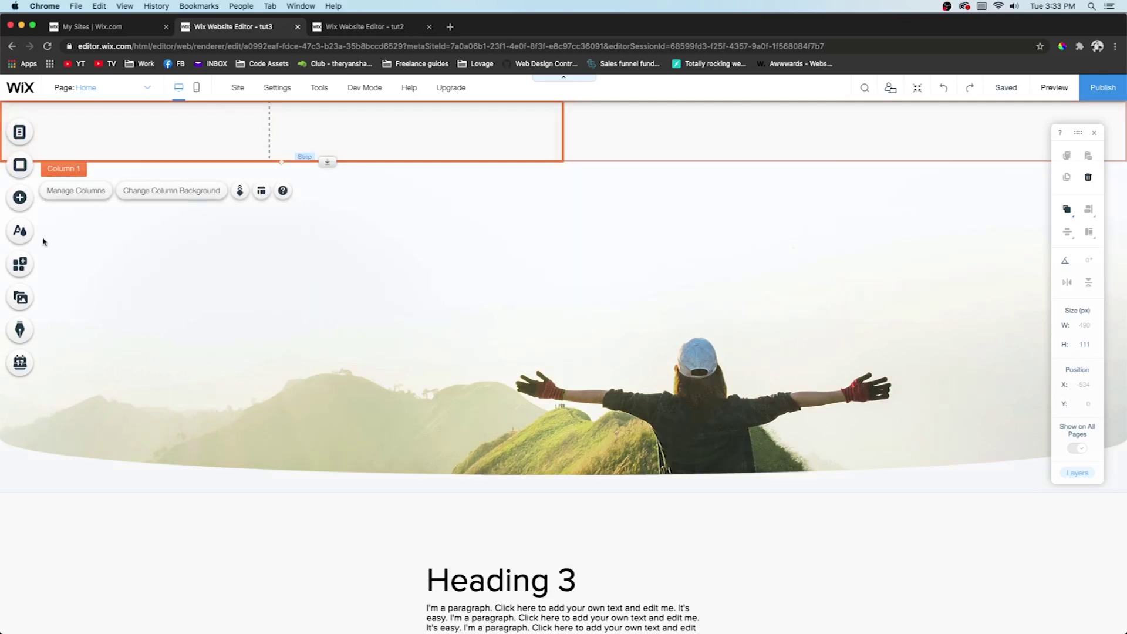
{"action": "left_click", "coordinate": [16, 202]}
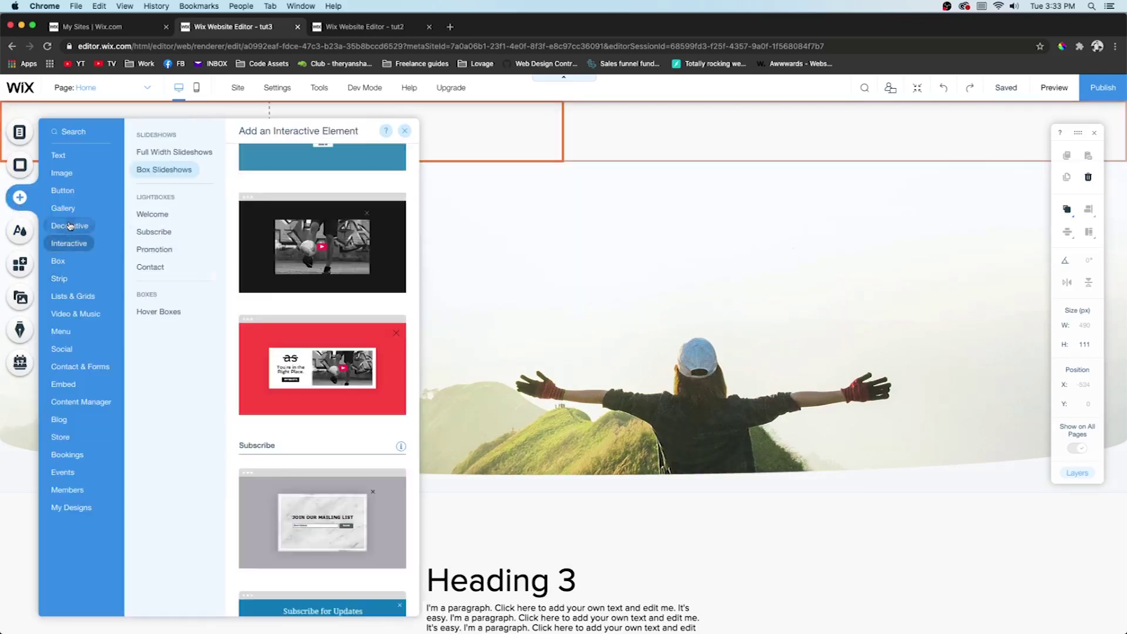
Add the eye-in-triangle icon to the header's left column, align it left and nudge it right
{"action": "mouse_move", "coordinate": [68, 226]}
{"action": "left_click", "coordinate": [144, 300]}
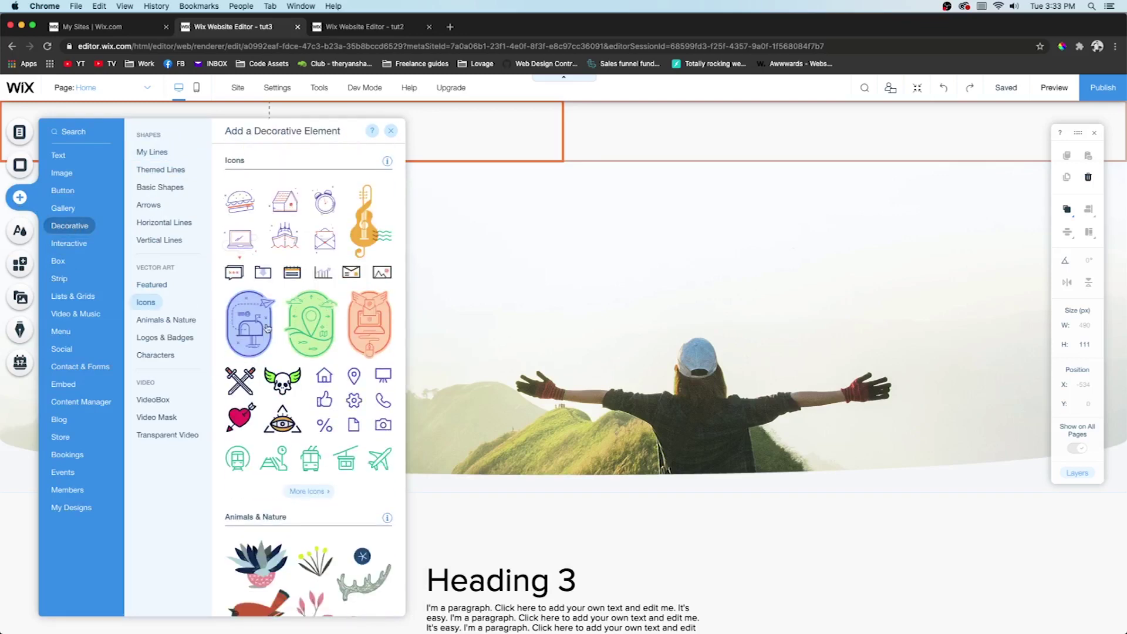
{"action": "left_click_drag", "start_coordinate": [282, 420], "coordinate": [122, 125]}
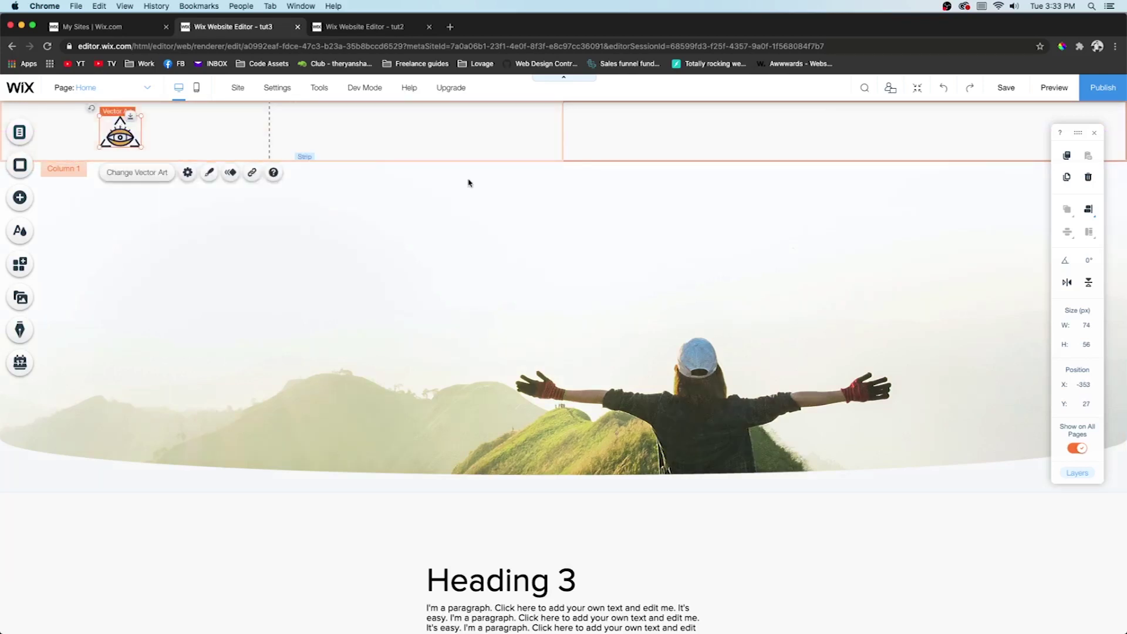
{"action": "left_click", "coordinate": [1089, 210]}
{"action": "left_click", "coordinate": [1041, 212]}
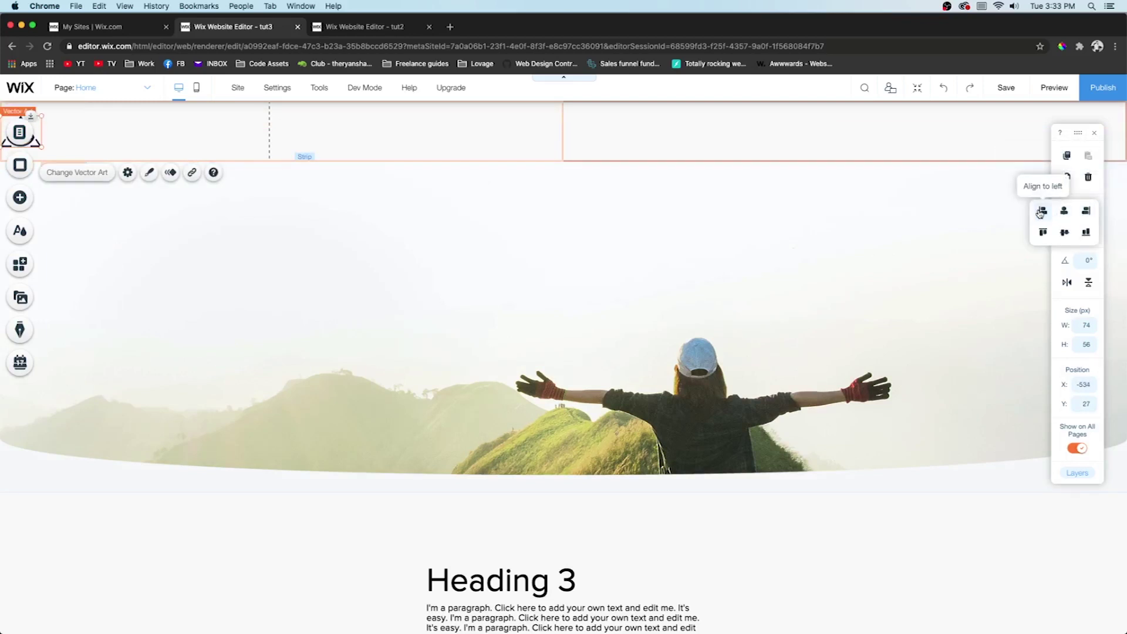
{"action": "key", "text": "shift+Right"}
{"action": "key", "text": "shift+Right"}
{"action": "key", "text": "shift+Right"}
{"action": "key", "text": "shift+Right"}
{"action": "key", "text": "shift+Right"}
{"action": "key", "text": "shift+Right"}
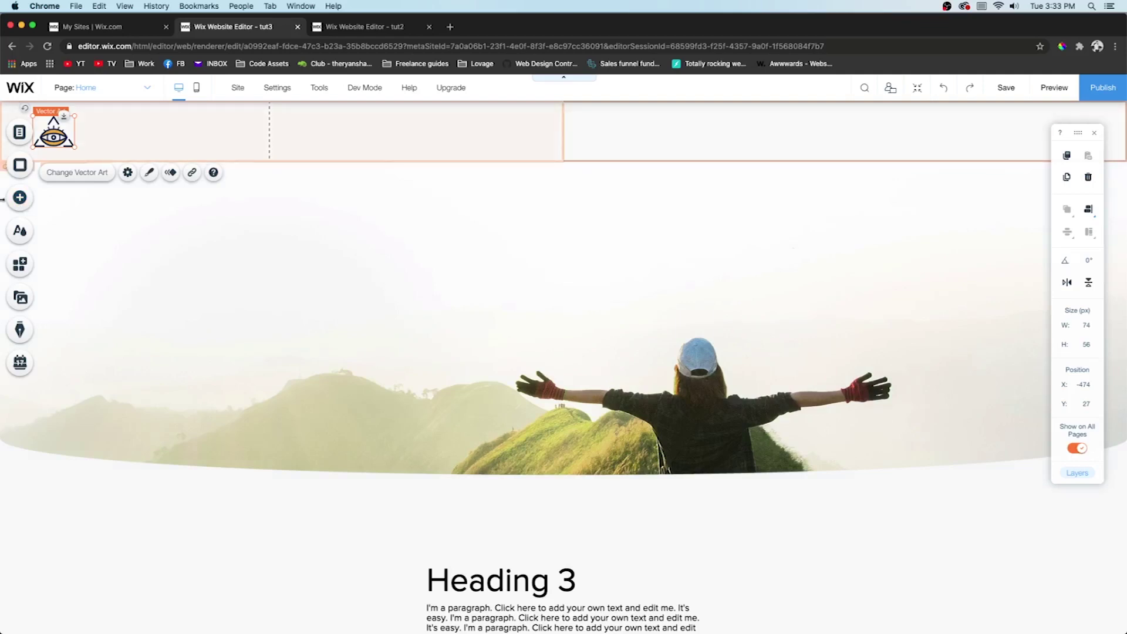
Place the first Themed Menu (Home, About, Contact) in the header's right column
{"action": "left_click", "coordinate": [19, 197]}
{"action": "mouse_move", "coordinate": [70, 289]}
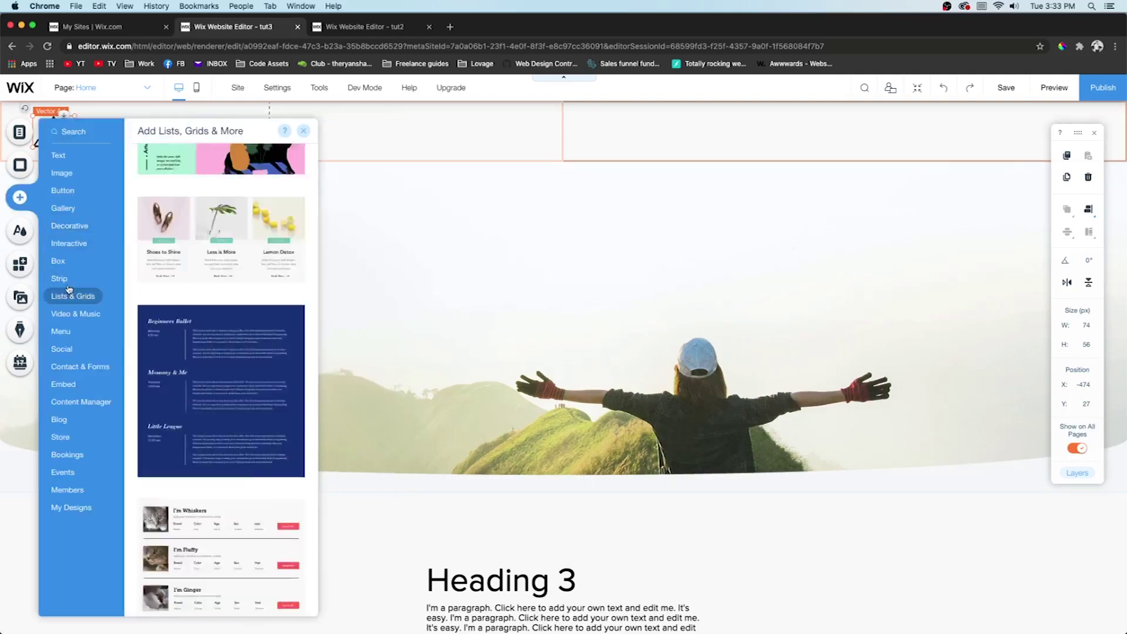
{"action": "mouse_move", "coordinate": [60, 331]}
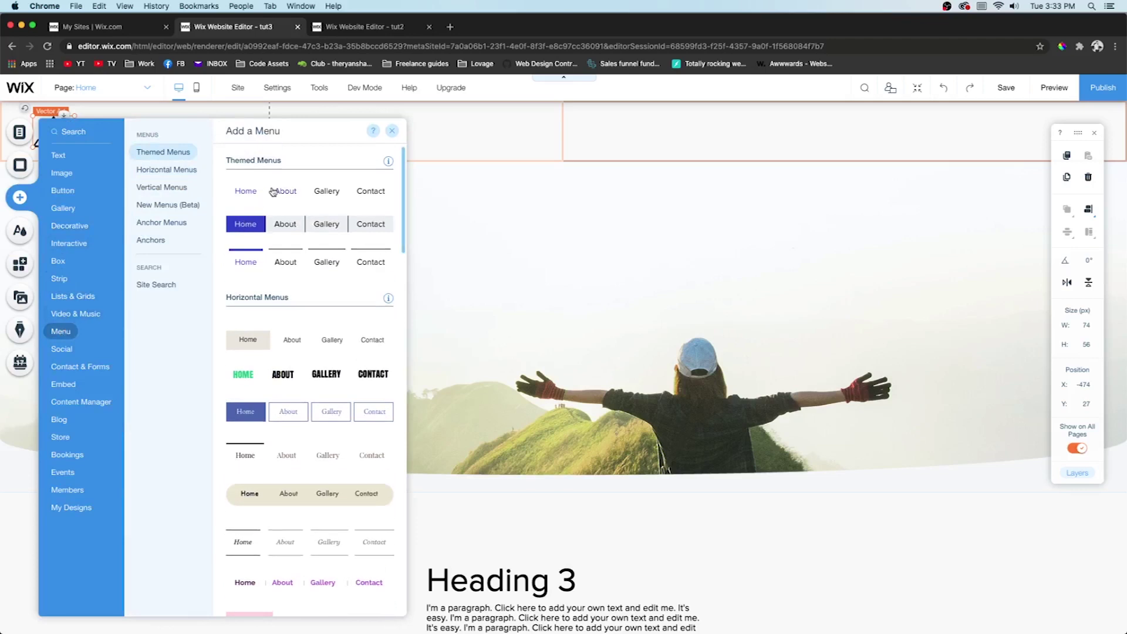
{"action": "left_click_drag", "start_coordinate": [274, 192], "coordinate": [759, 125]}
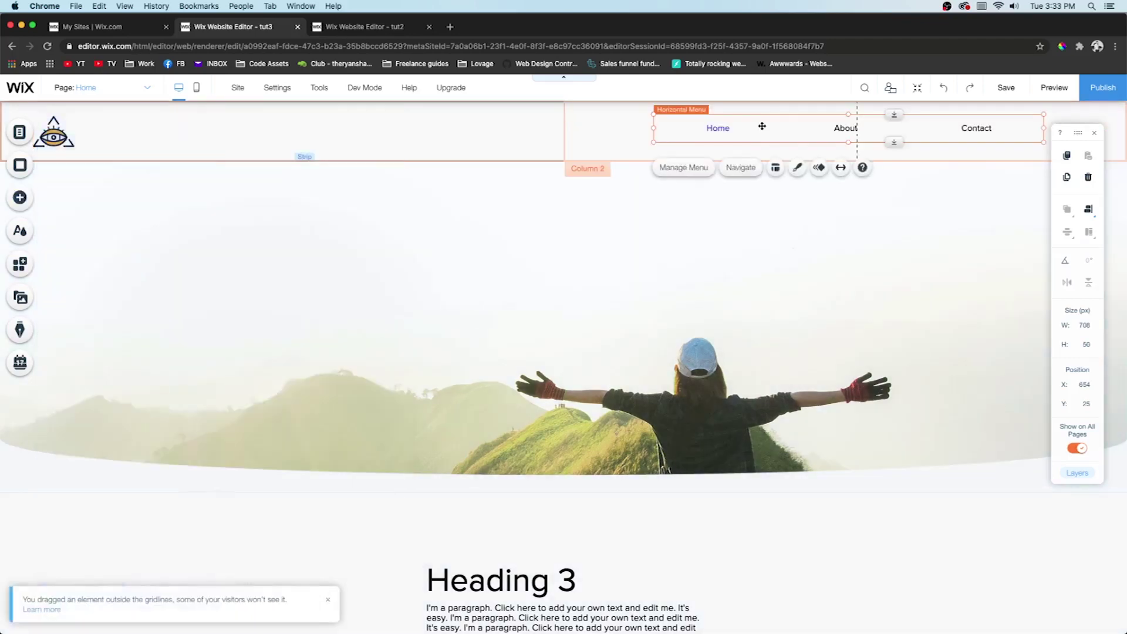
{"action": "left_click", "coordinate": [652, 128]}
{"action": "left_click", "coordinate": [682, 126]}
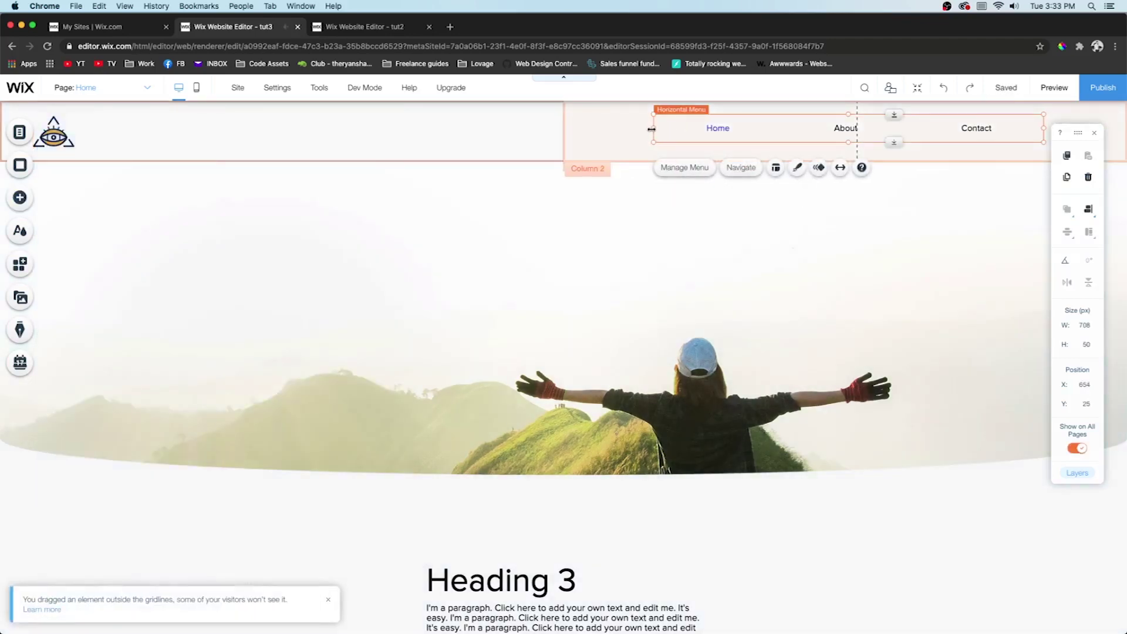
Narrow the menu to its three items and align it to the right edge
{"action": "left_click_drag", "start_coordinate": [658, 128], "coordinate": [896, 138]}
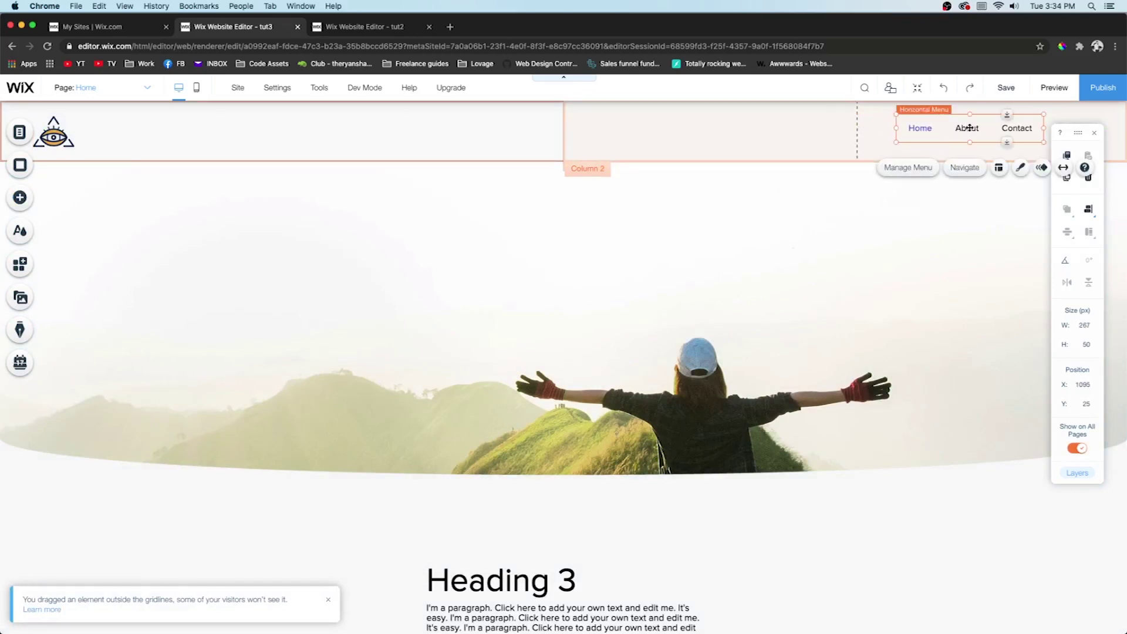
{"action": "left_click_drag", "start_coordinate": [969, 127], "coordinate": [1019, 131]}
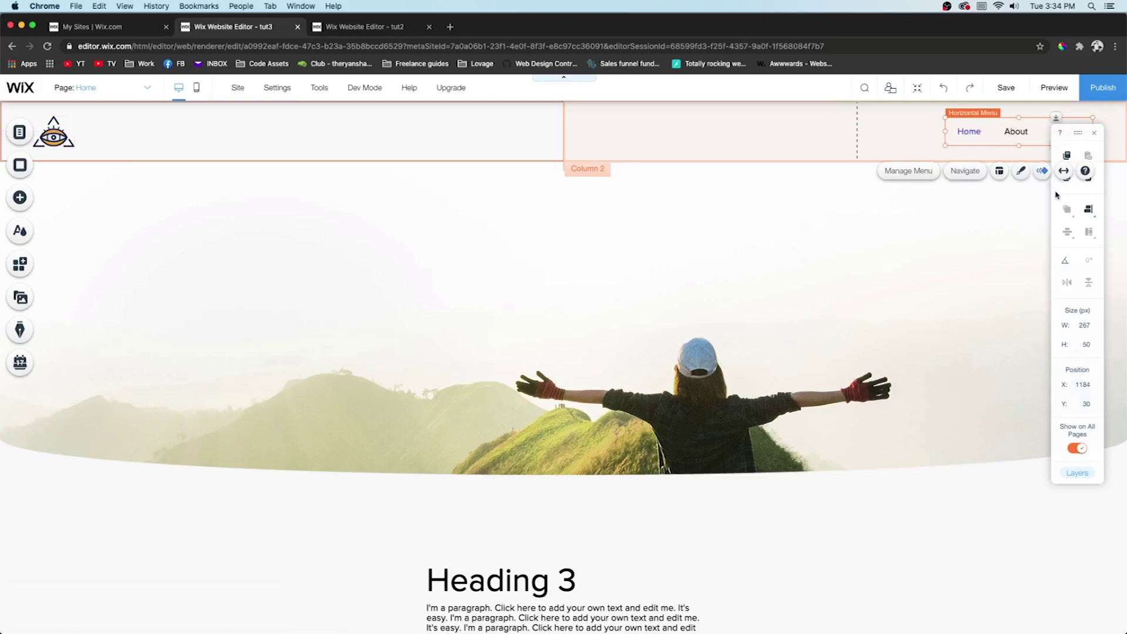
{"action": "left_click", "coordinate": [1090, 211]}
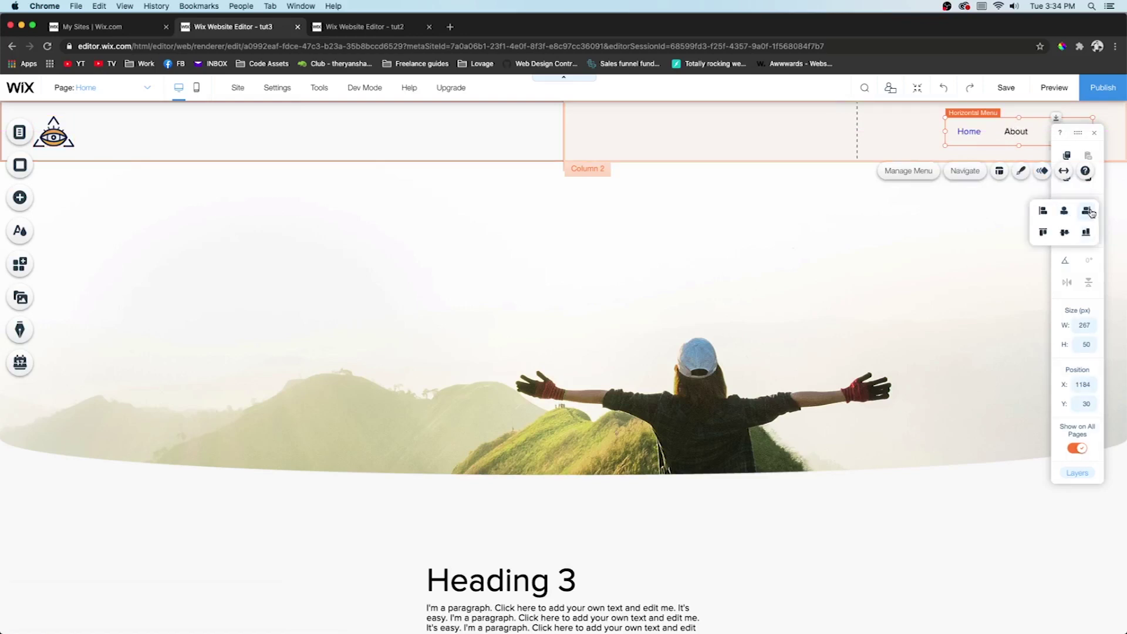
{"action": "left_click", "coordinate": [1087, 212]}
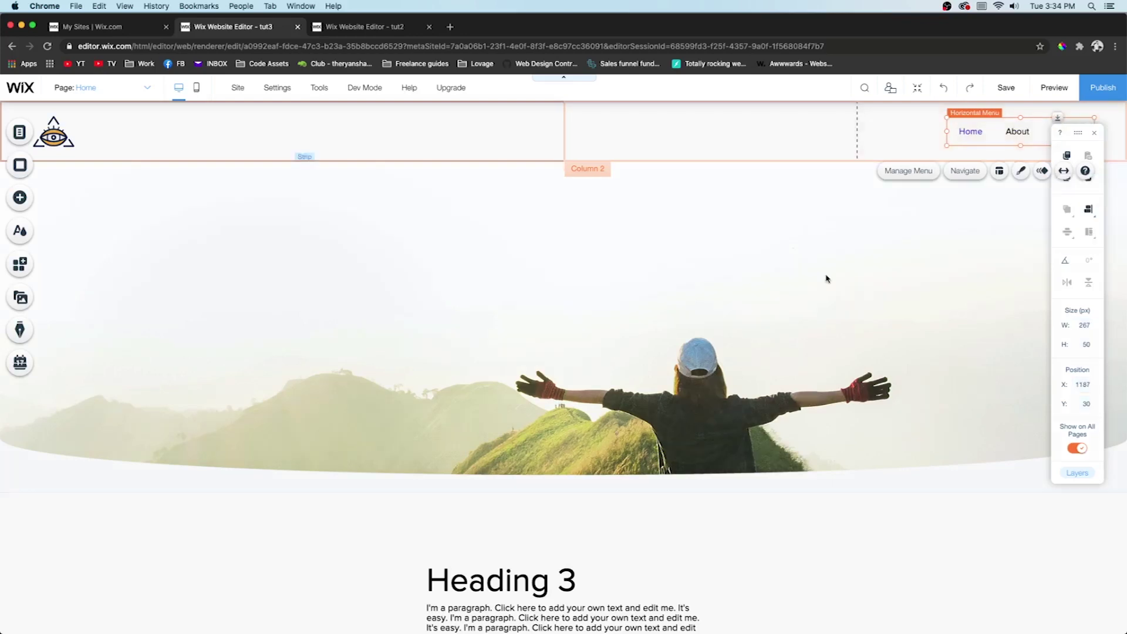
{"action": "left_click", "coordinate": [675, 255]}
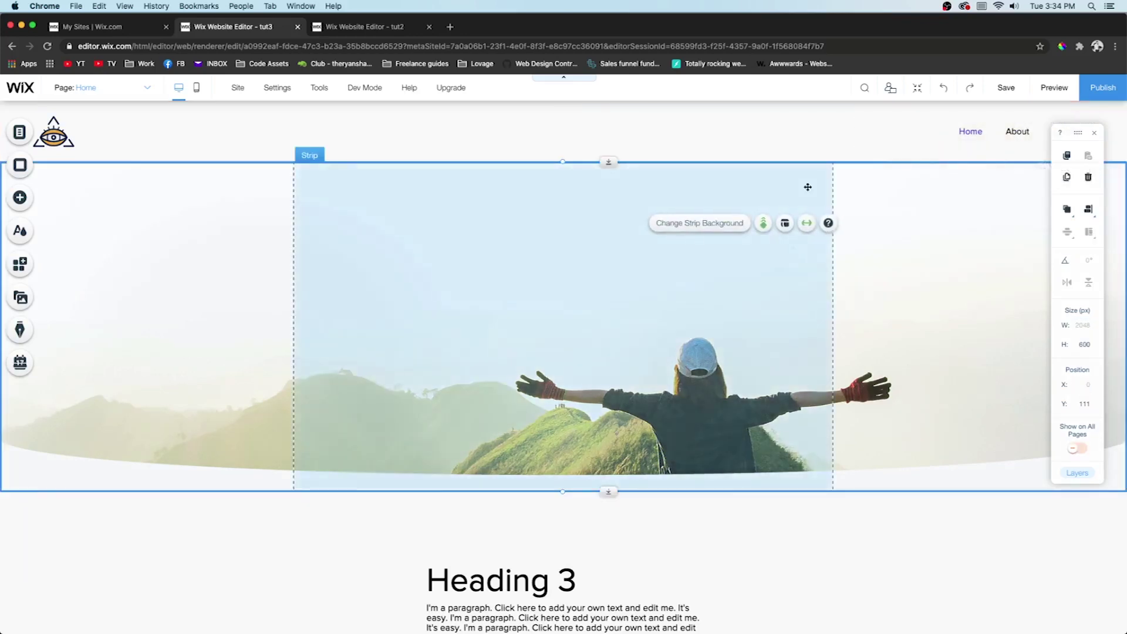
Preview the page, test it at a narrower browser width, and save the site with Cmd+S
{"action": "left_click", "coordinate": [1062, 92]}
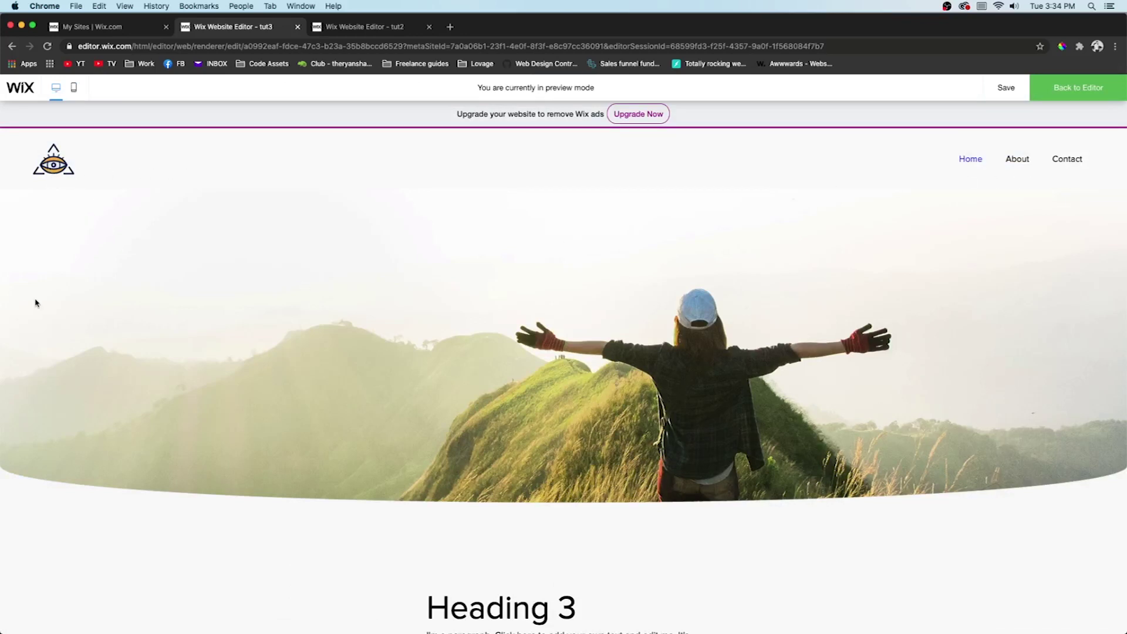
{"action": "left_click_drag", "start_coordinate": [2, 306], "coordinate": [443, 287]}
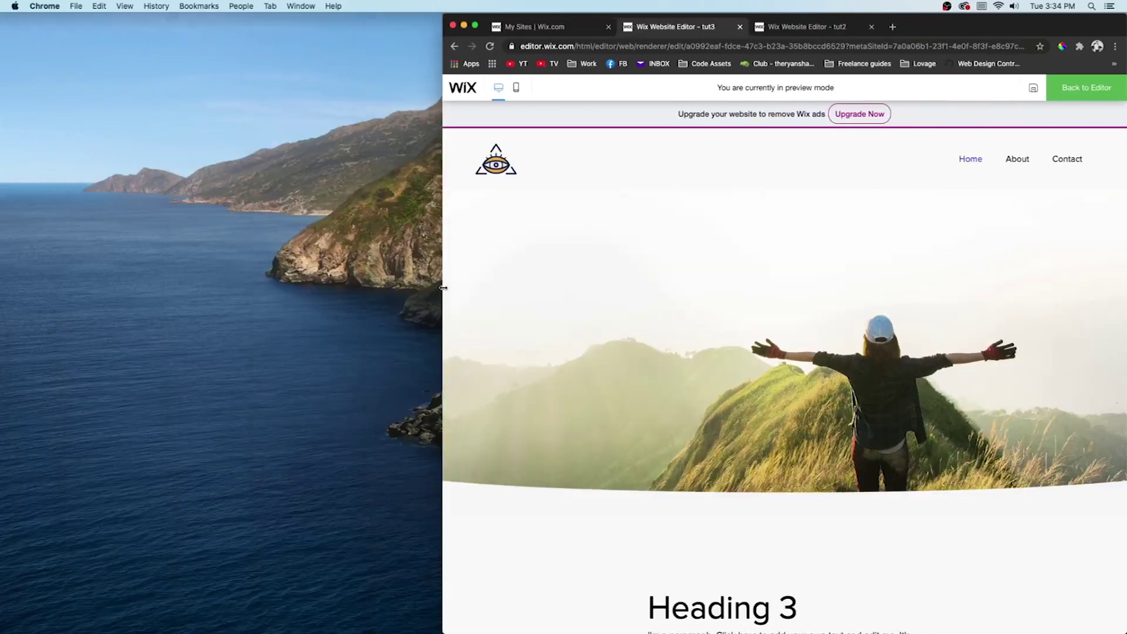
{"action": "left_click_drag", "start_coordinate": [443, 288], "coordinate": [269, 288]}
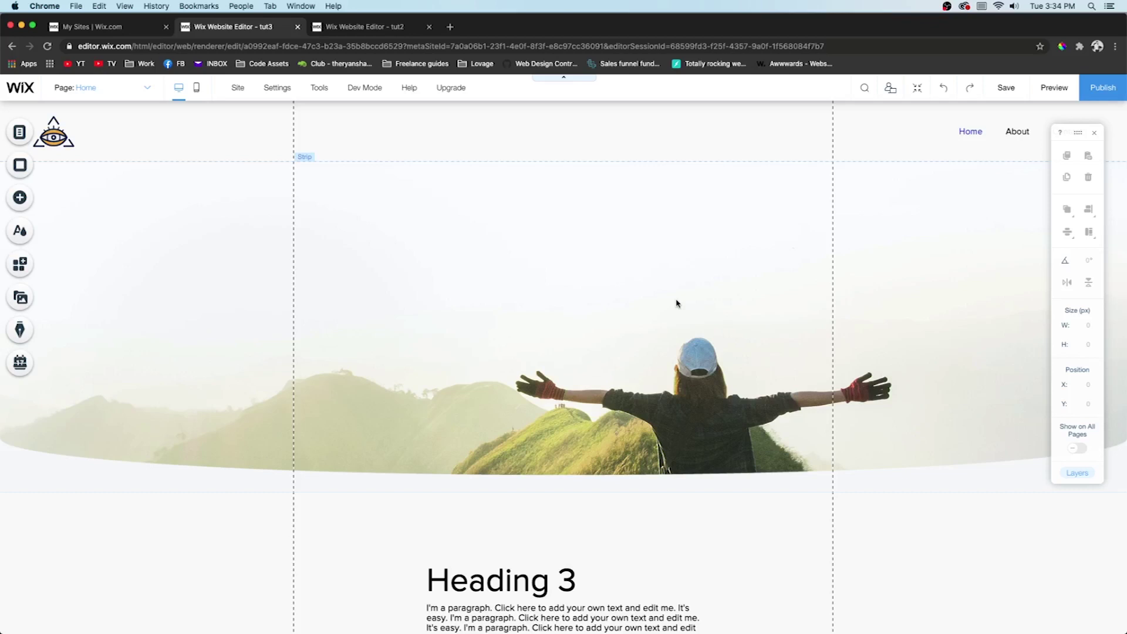
{"action": "key", "text": "super+s"}
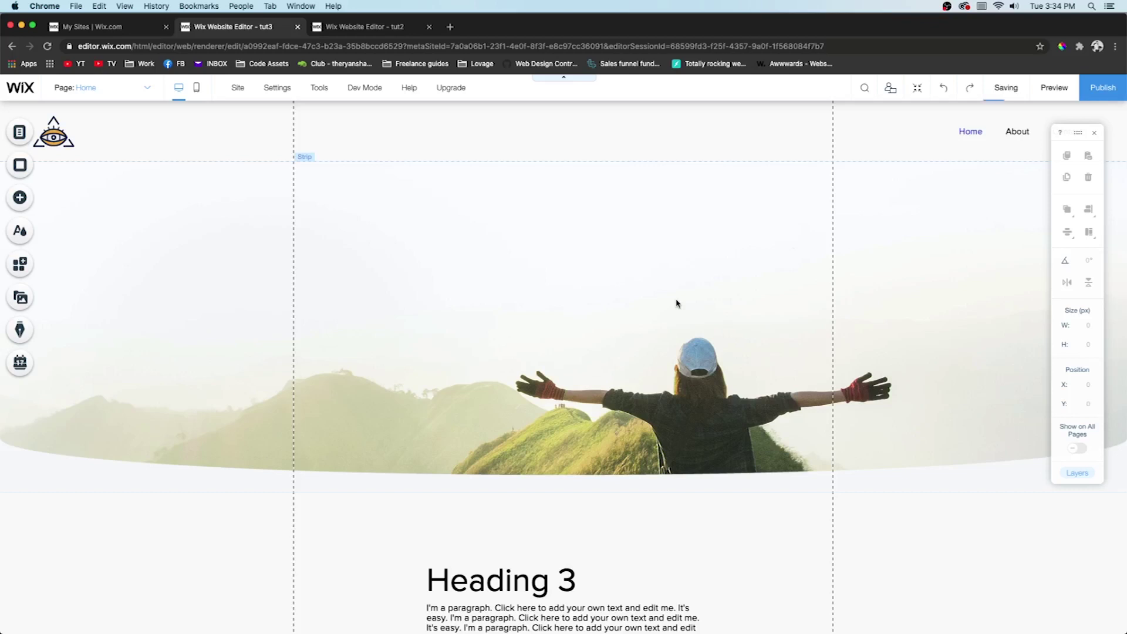